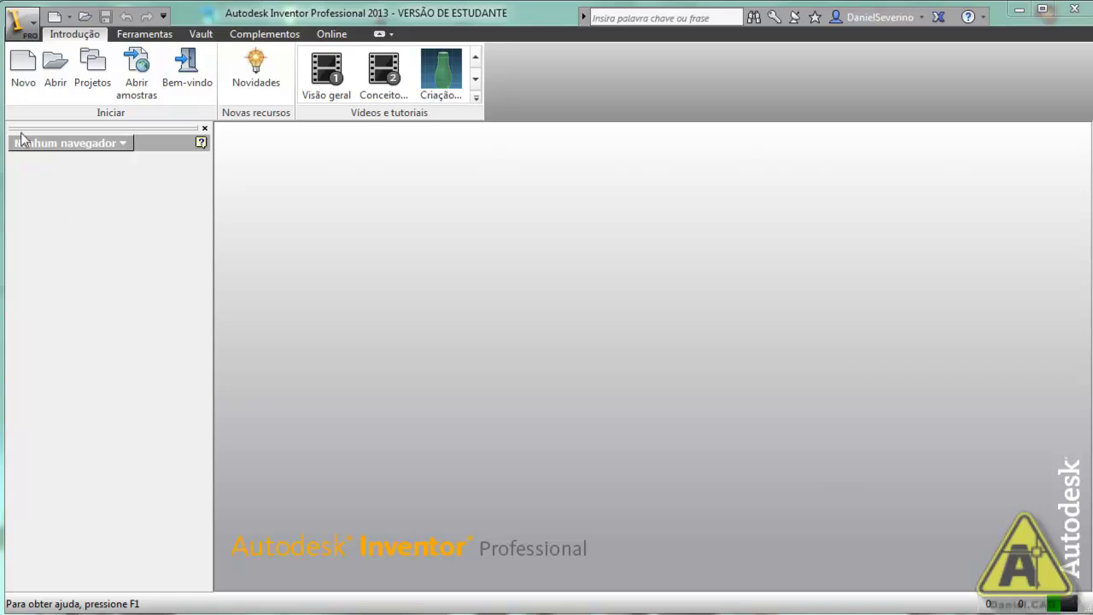
Create a new metric assembly from the Padrão (mm).iam template
left_click(12, 72)
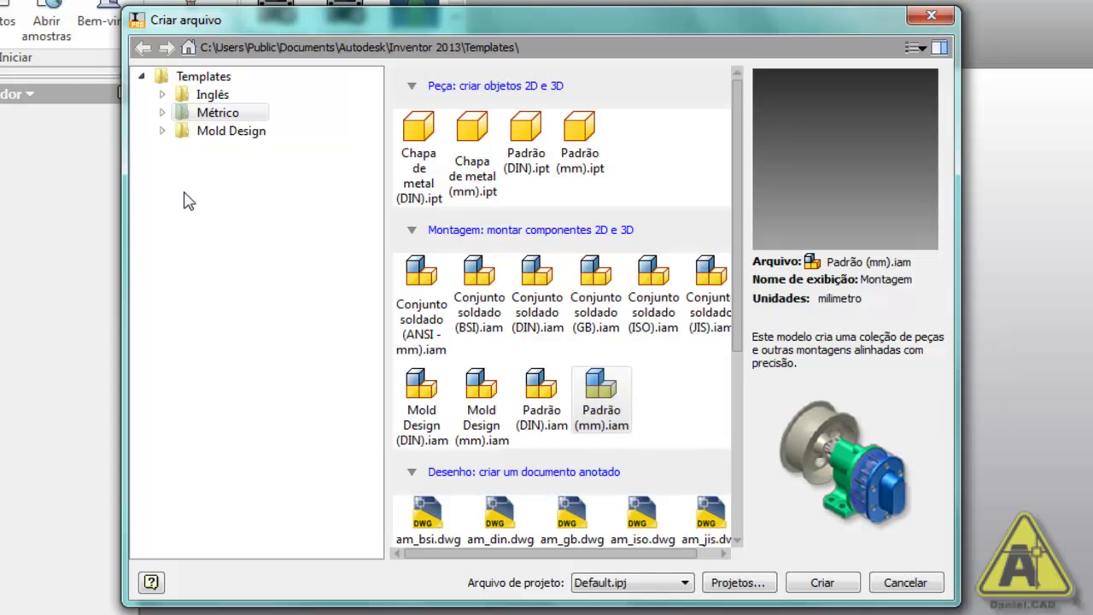
left_click(611, 394)
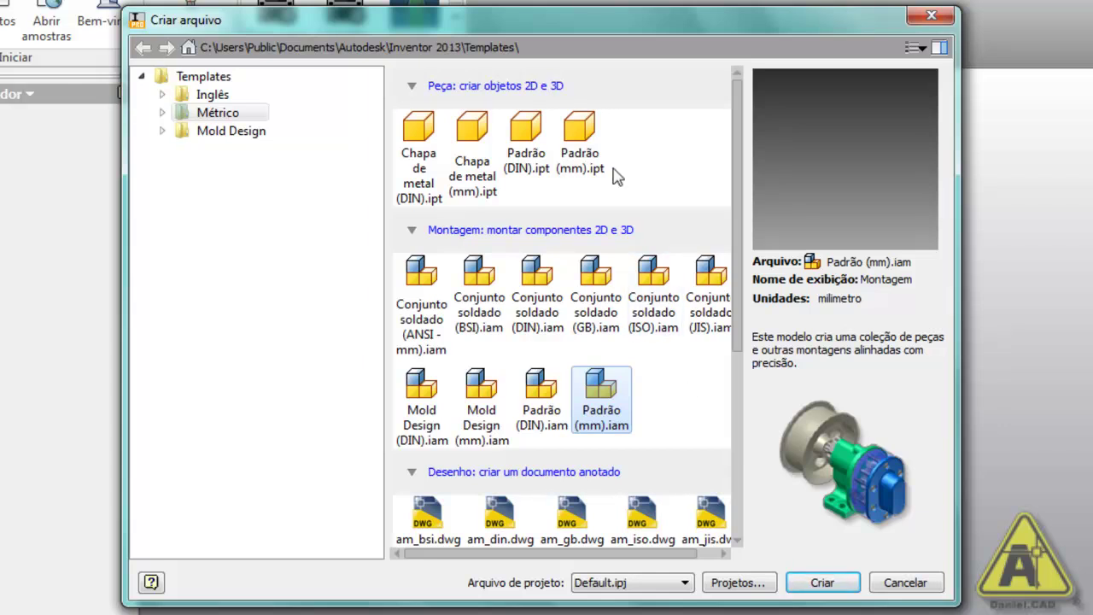
left_click(580, 141)
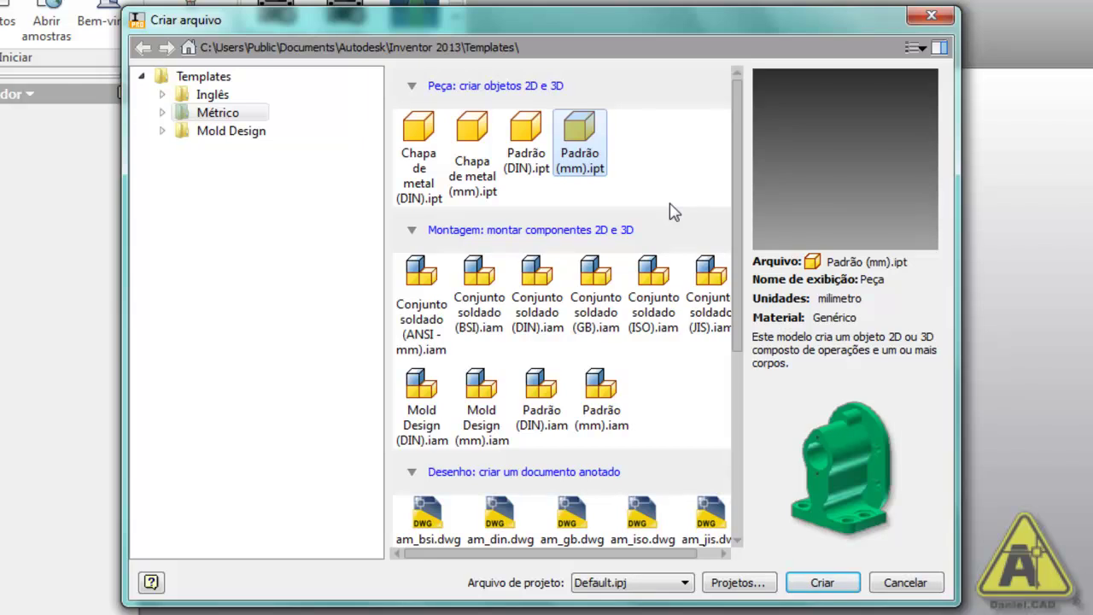
left_click(622, 394)
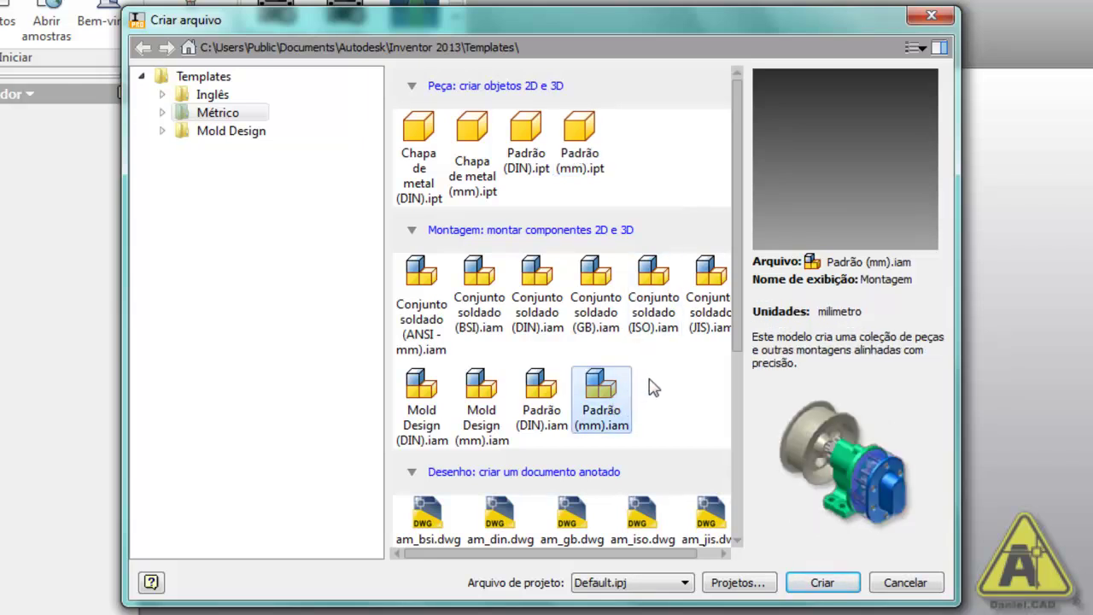
left_click(820, 583)
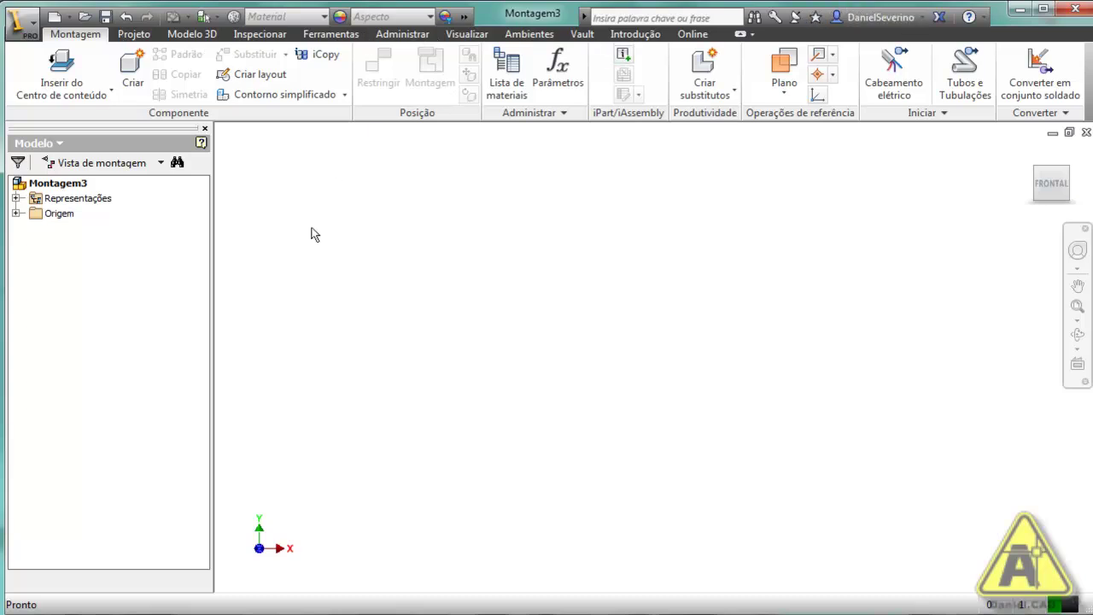
Start the shaft component generator (Eixo) and save the assembly as "Aula 24 - Eixo" in the Inventor YouTube folder
left_click(134, 34)
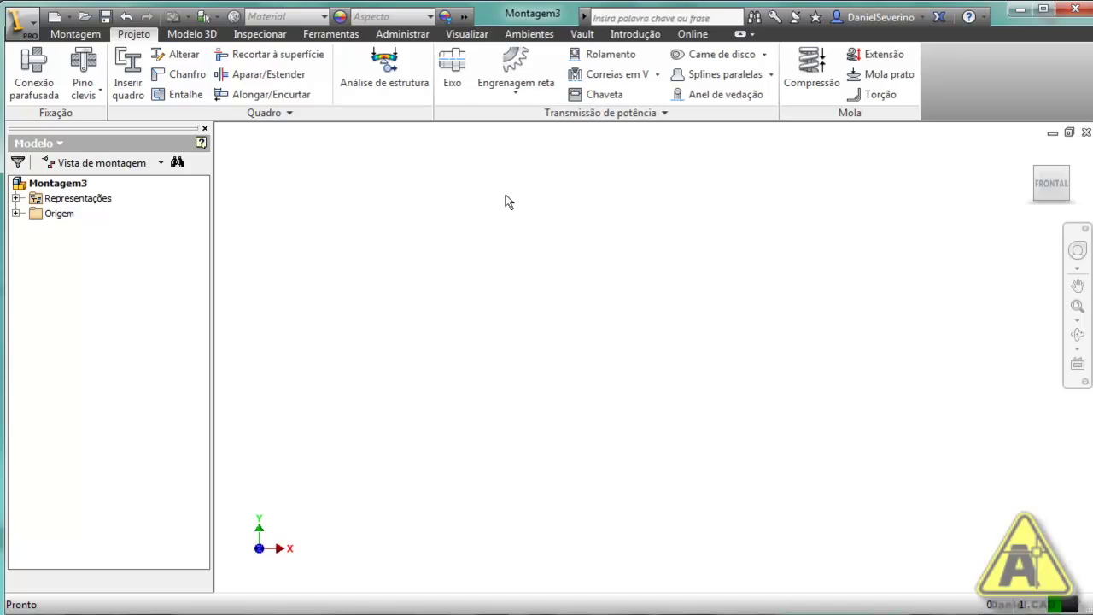
left_click(453, 77)
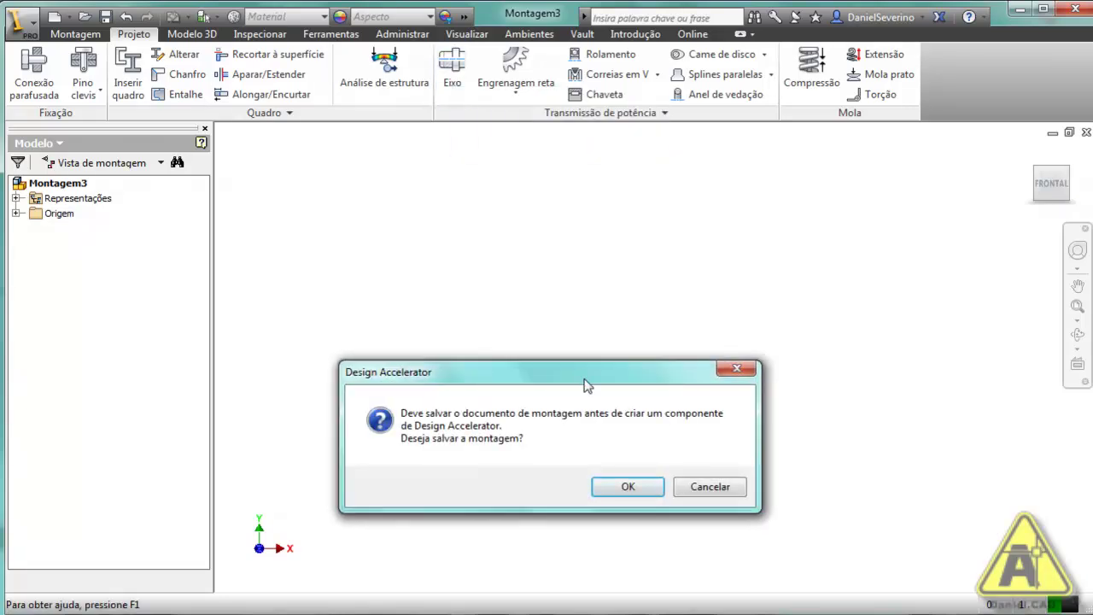
left_click_drag(587, 386, 615, 286)
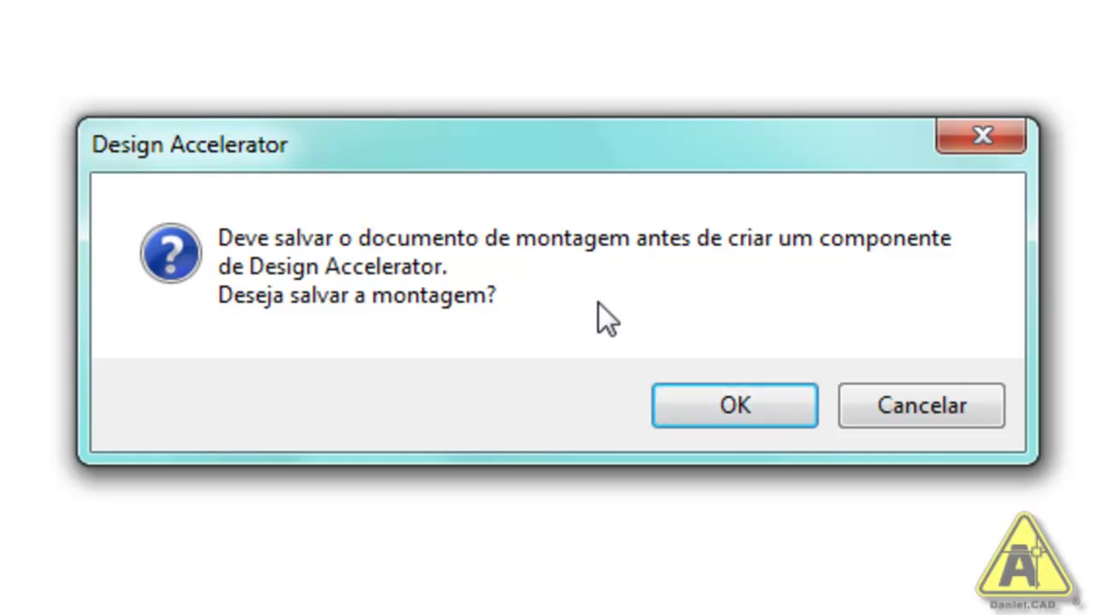
left_click(683, 398)
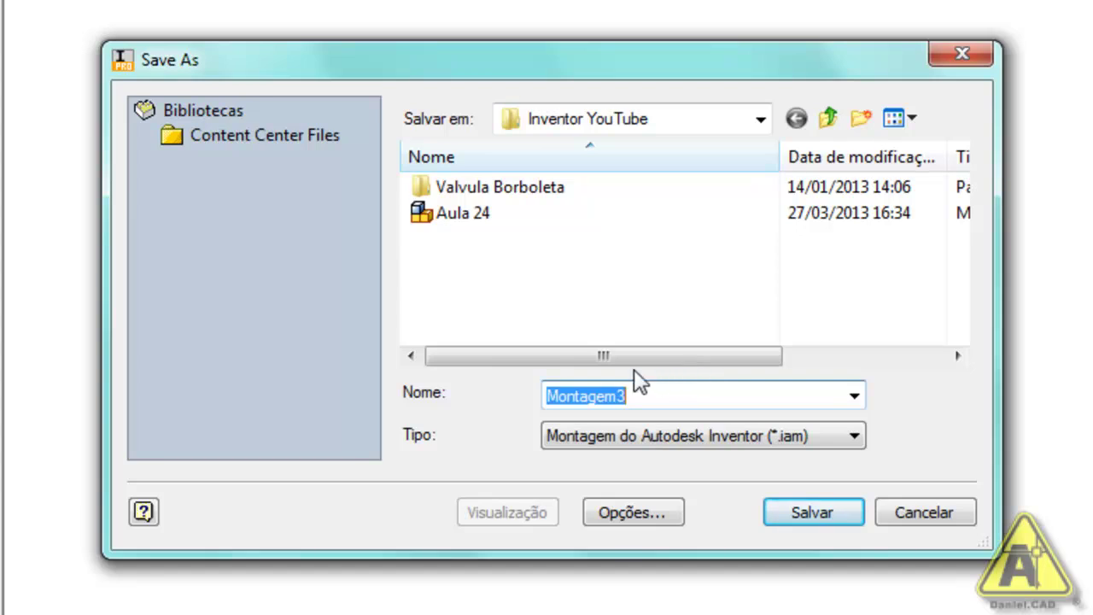
type("Aula 24 -")
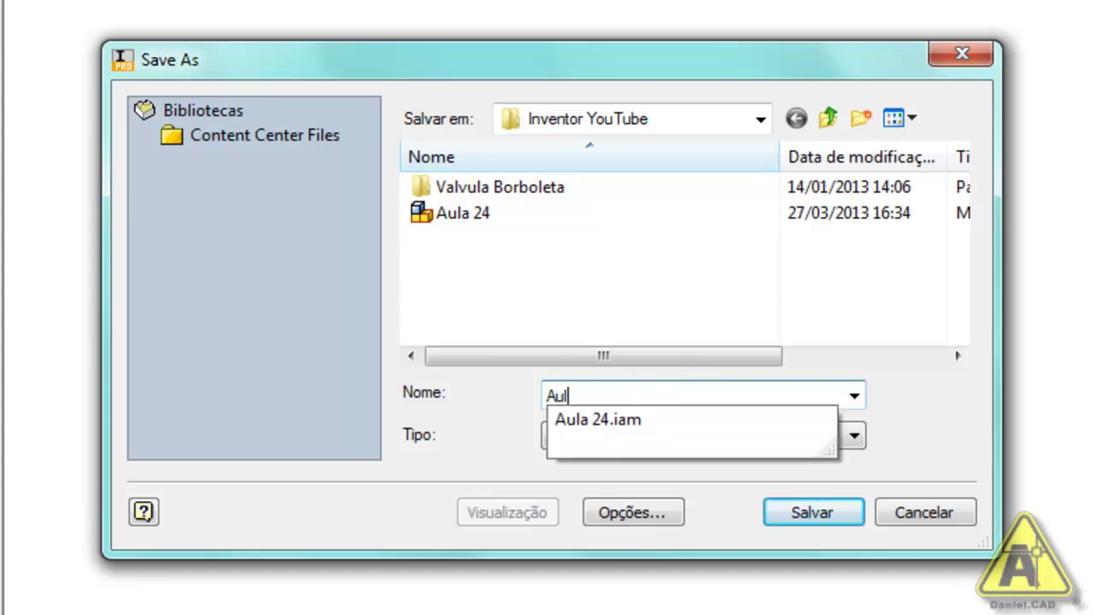
type(" Eixo")
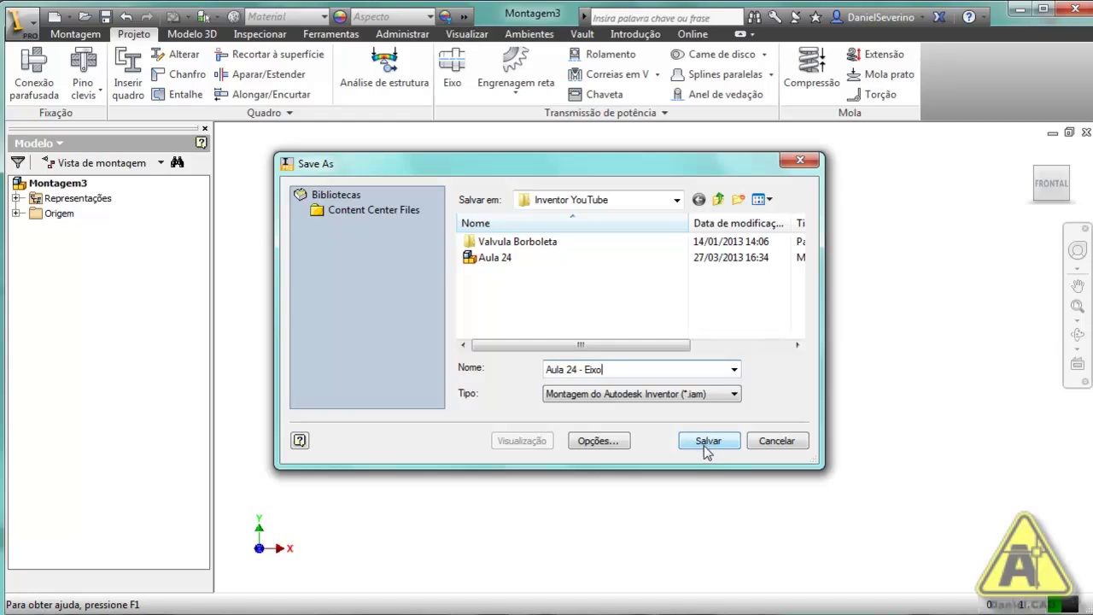
left_click(705, 445)
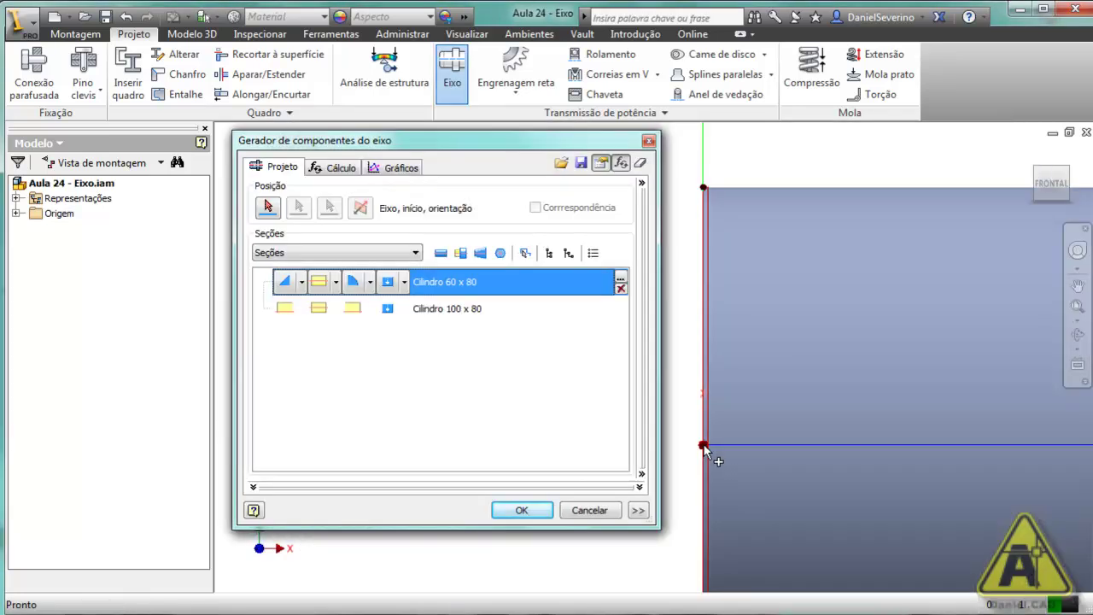
Examine the shaft preview and the edge, section and additional feature options offered for the 60 x 80 cylinder
scroll(702, 444, "down", 8)
scroll(737, 448, "up", 3)
middle_click_drag(704, 445, 690, 386)
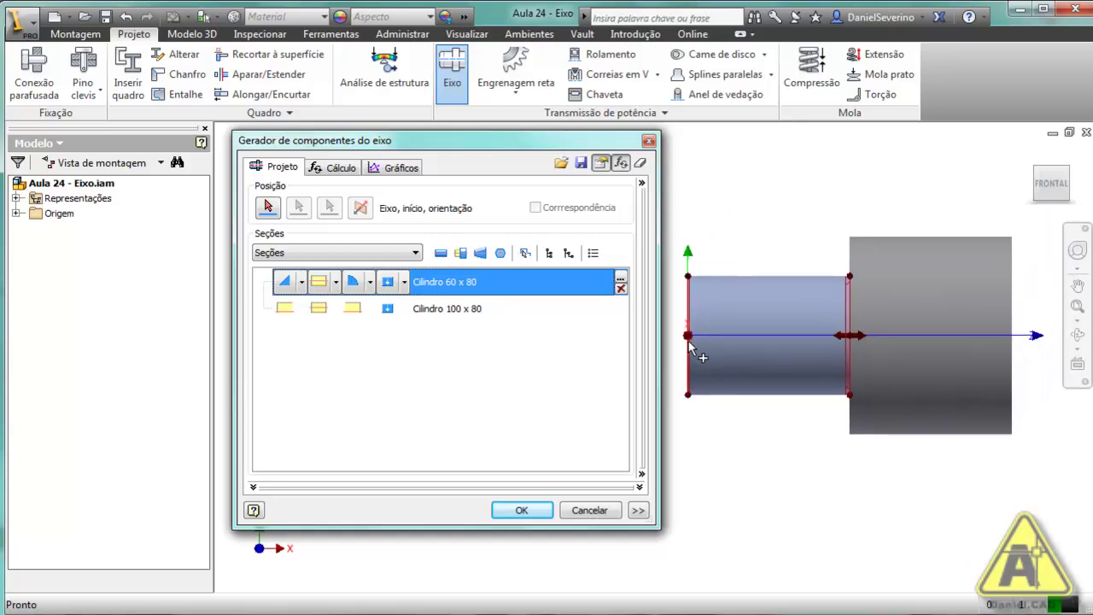
scroll(708, 382, "up", 2)
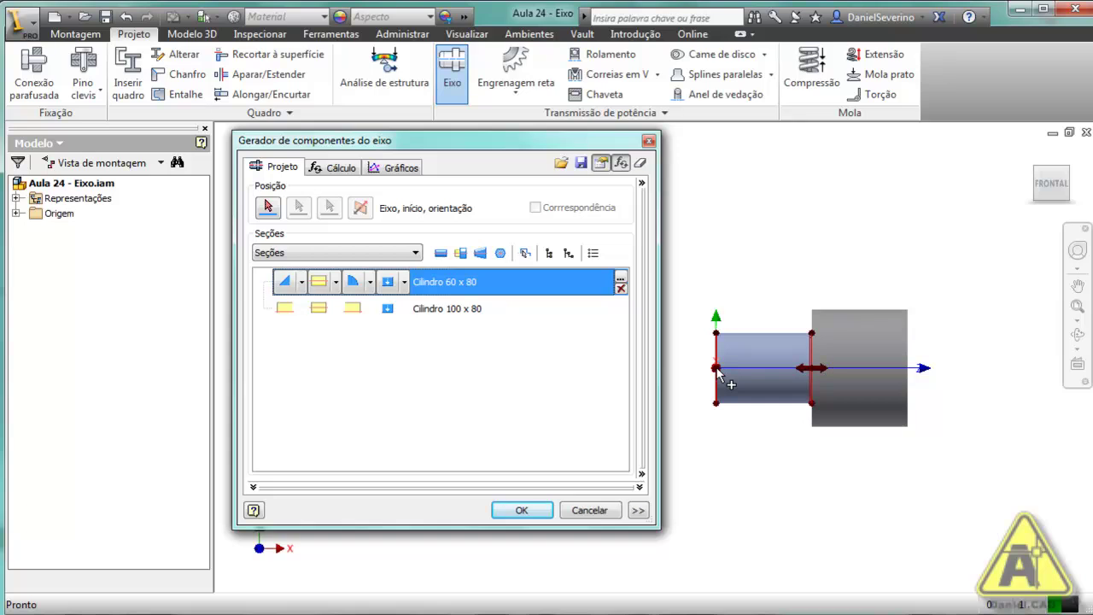
mouse_move(717, 371)
middle_mouse_down()
mouse_move(741, 379)
mouse_move(731, 374)
middle_mouse_up()
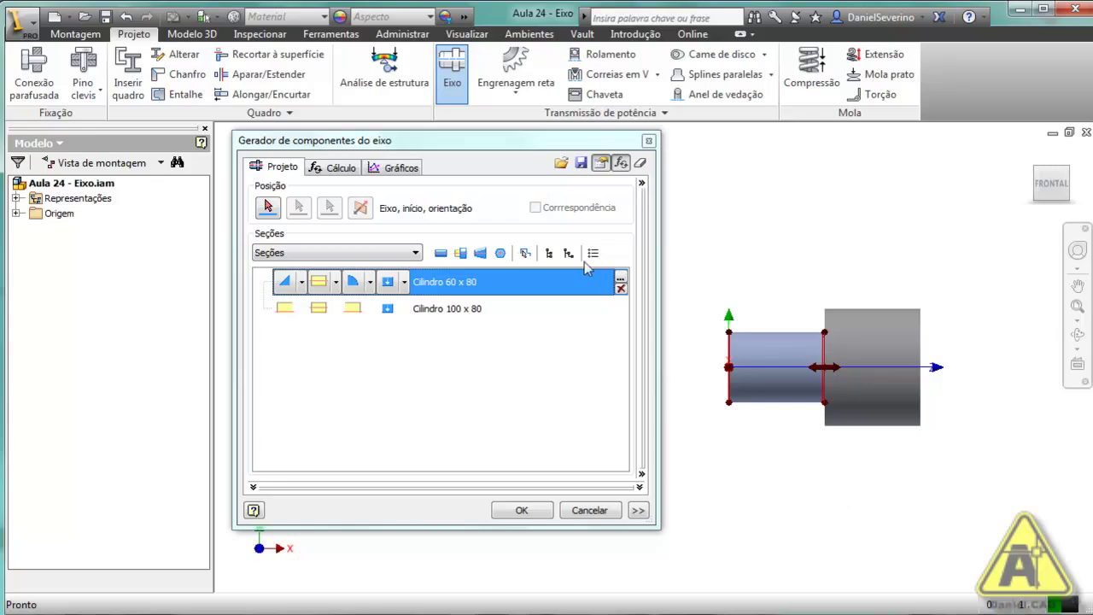
left_click(536, 152)
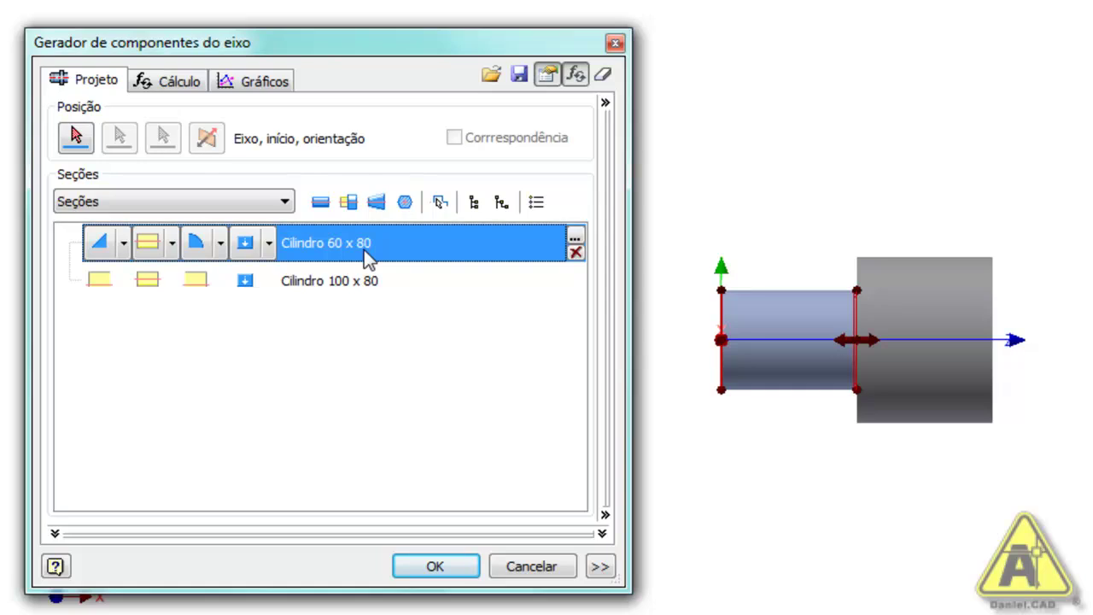
left_click(125, 245)
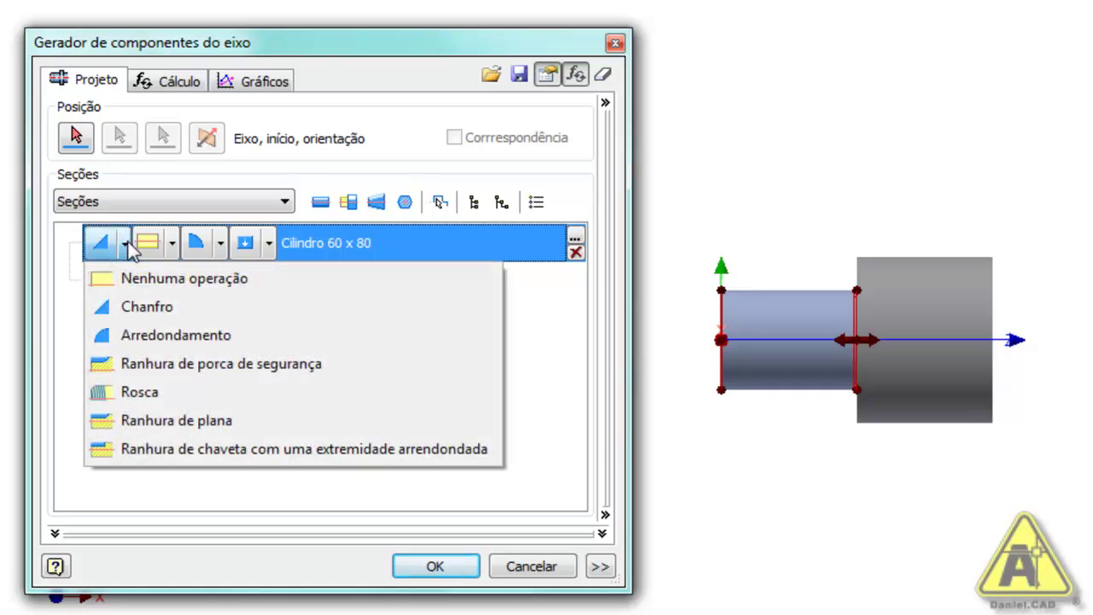
left_click(175, 245)
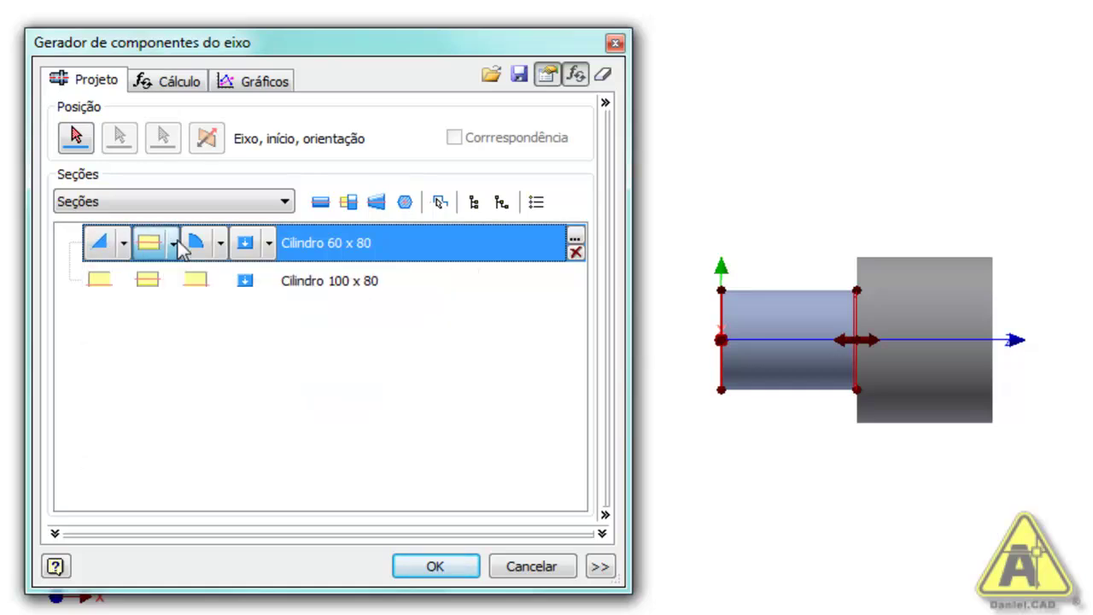
left_click(220, 245)
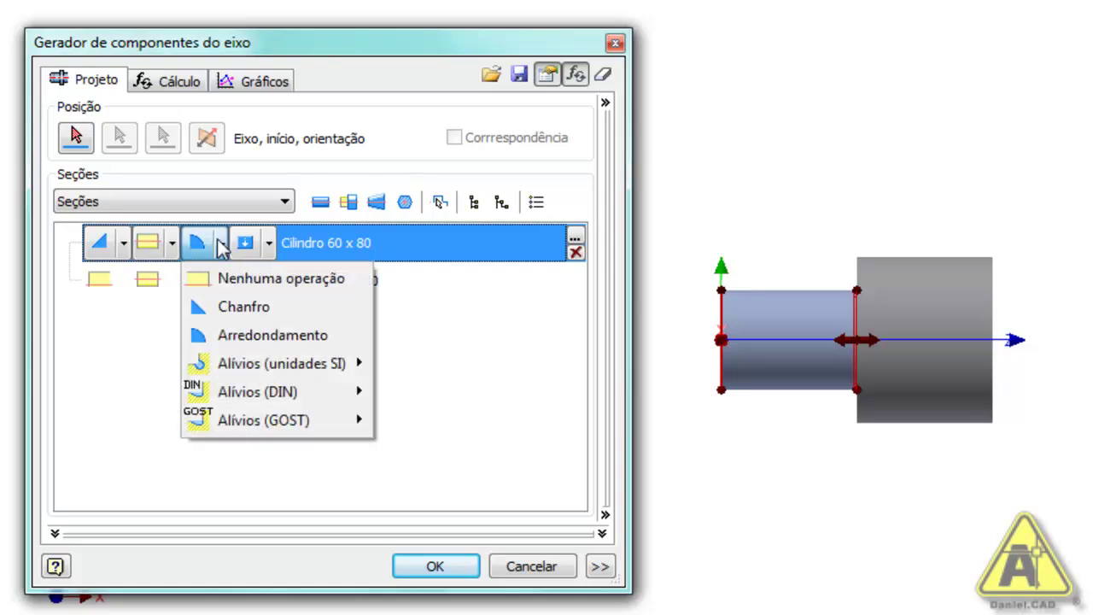
left_click(269, 246)
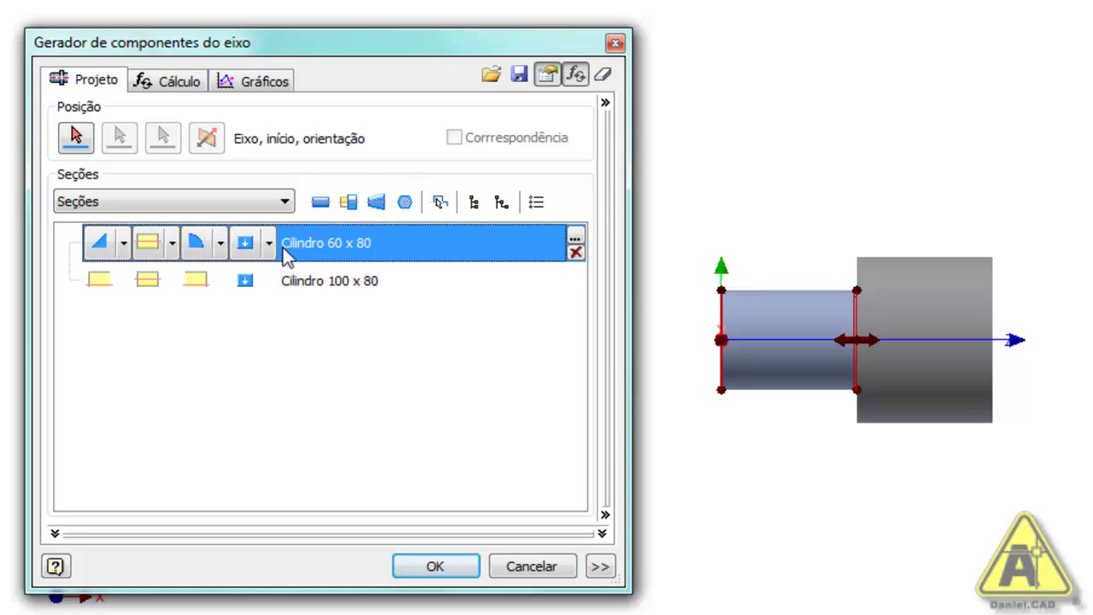
left_click(270, 244)
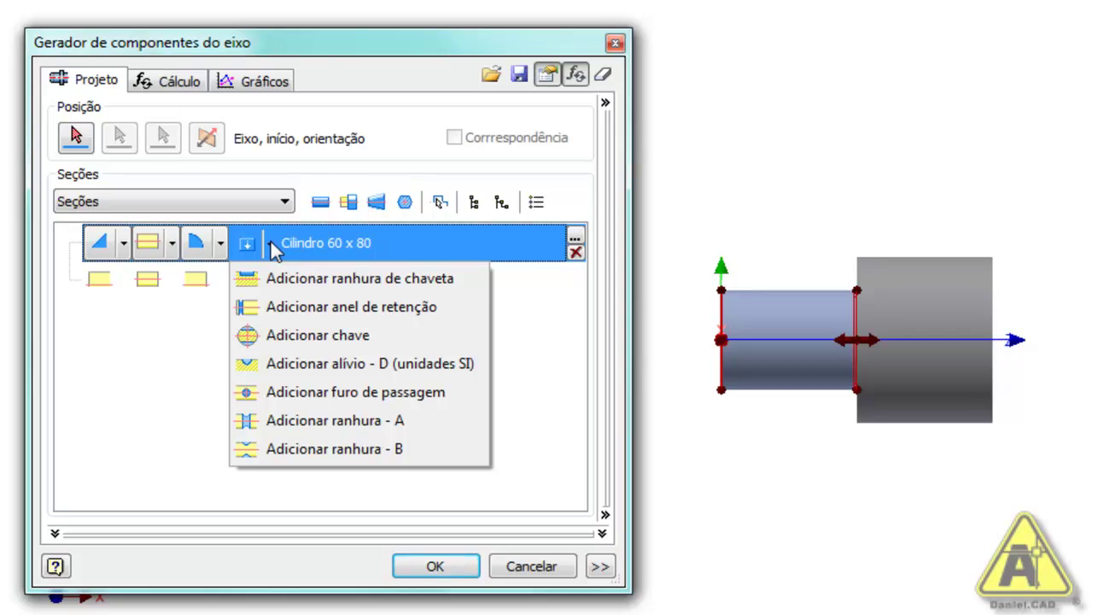
left_click(169, 416)
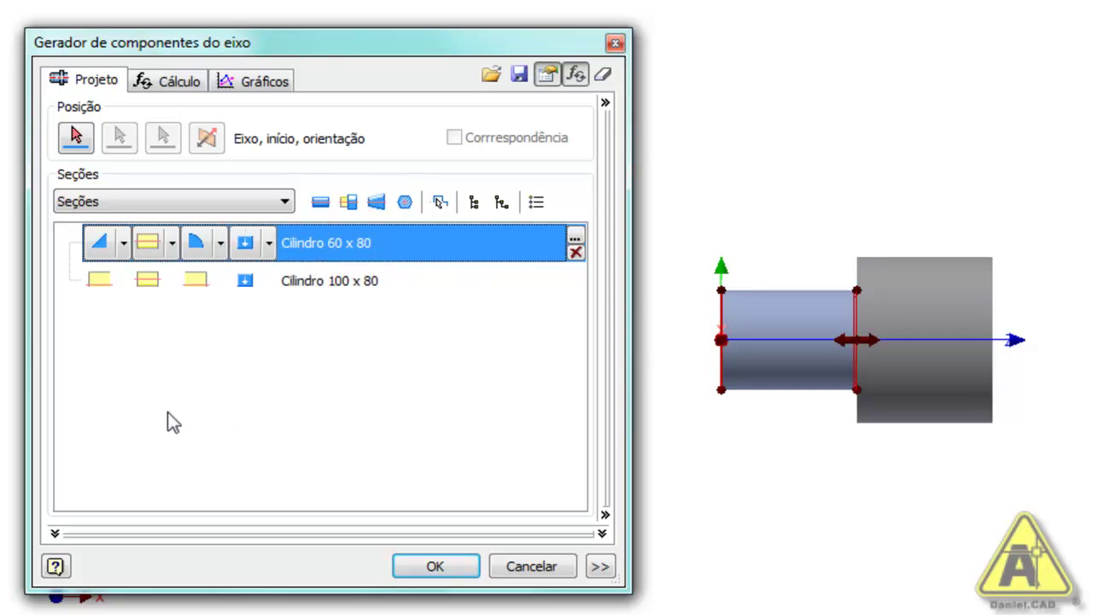
left_click(444, 277)
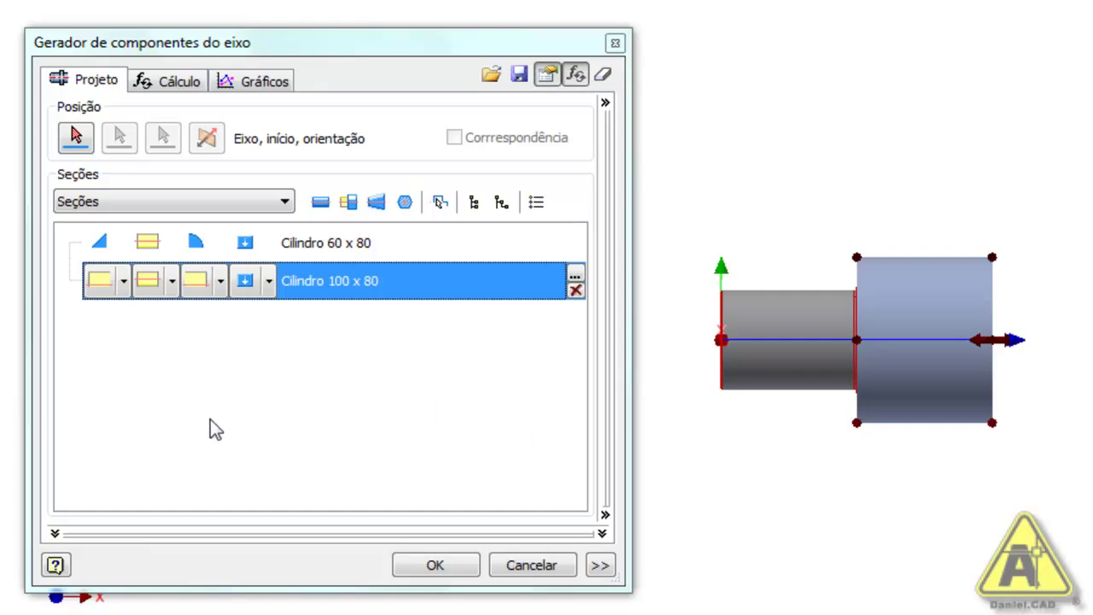
Delete the 60 x 80 cylinder section from the shaft together with its associated features, loads and supports
left_click(116, 243)
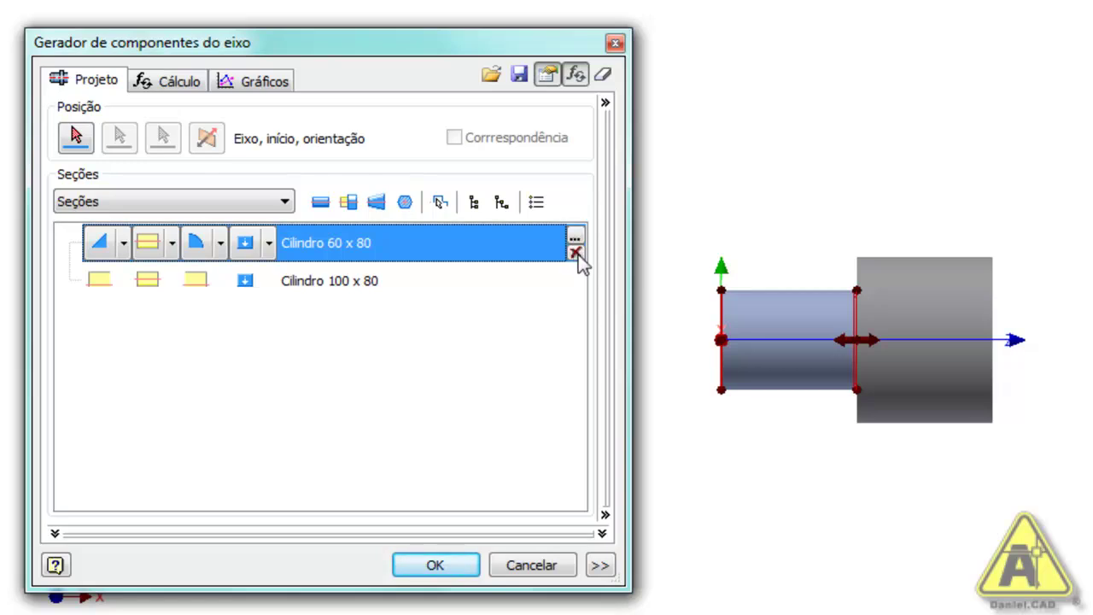
left_click(576, 253)
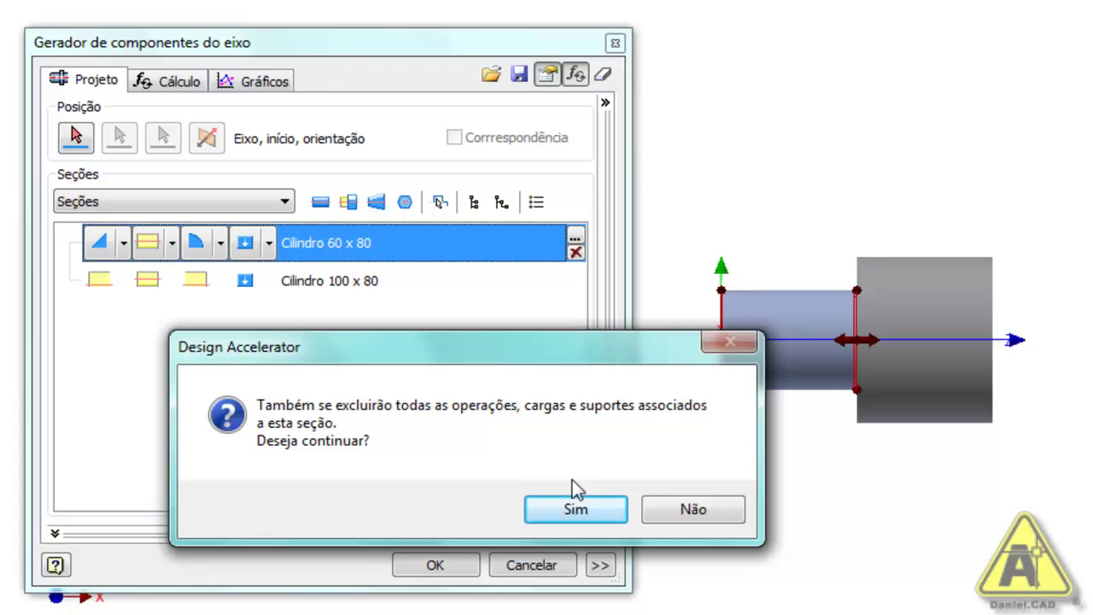
left_click(575, 507)
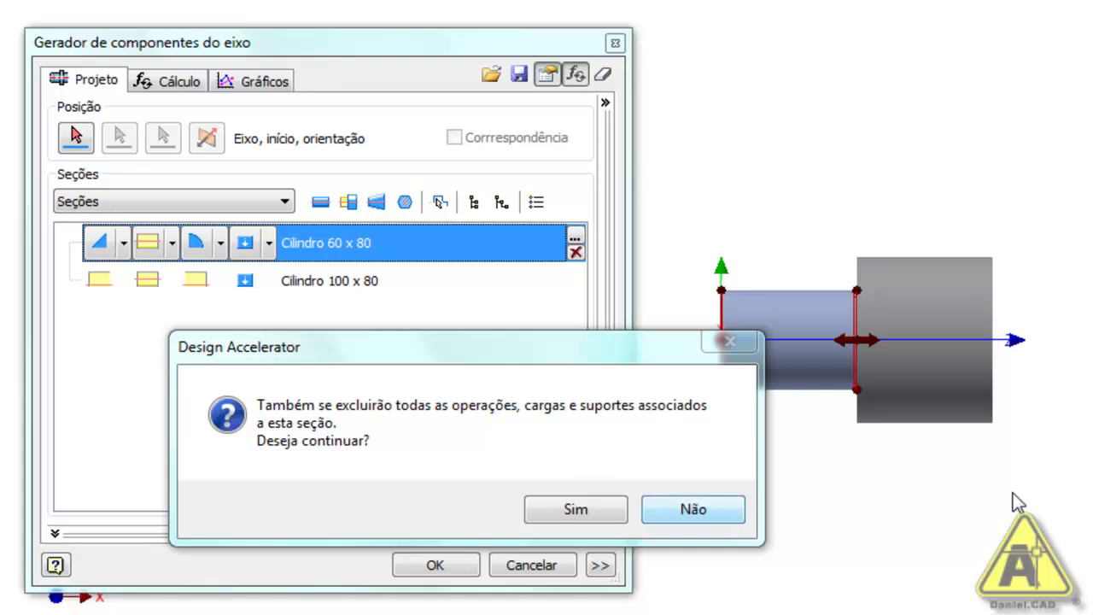
left_click(617, 512)
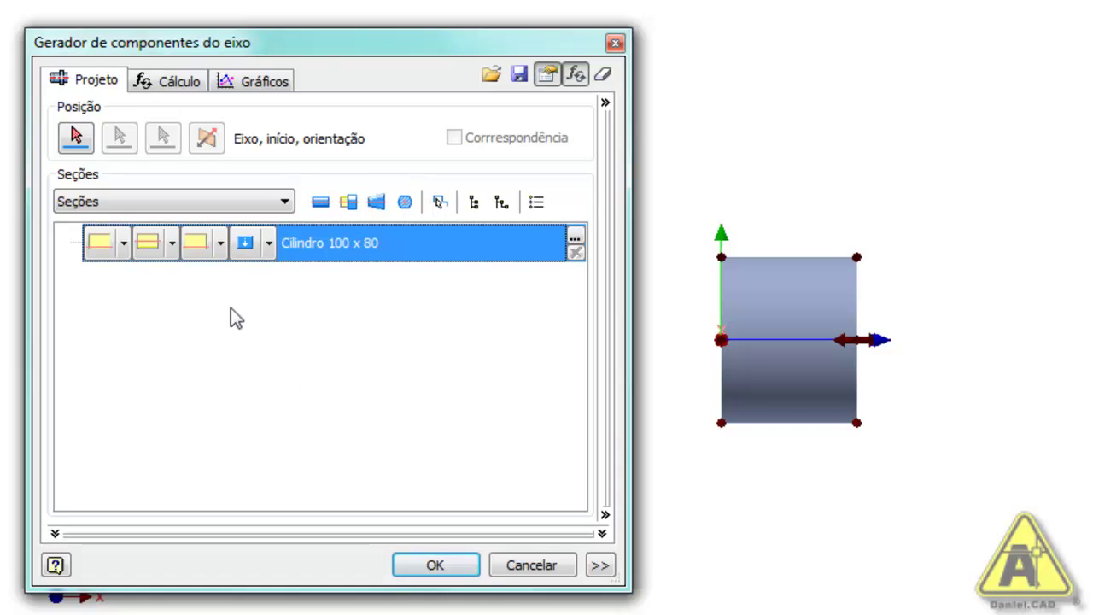
Set the remaining cylinder section's diameter to 50 mm and its length to 60 mm
left_click(575, 243)
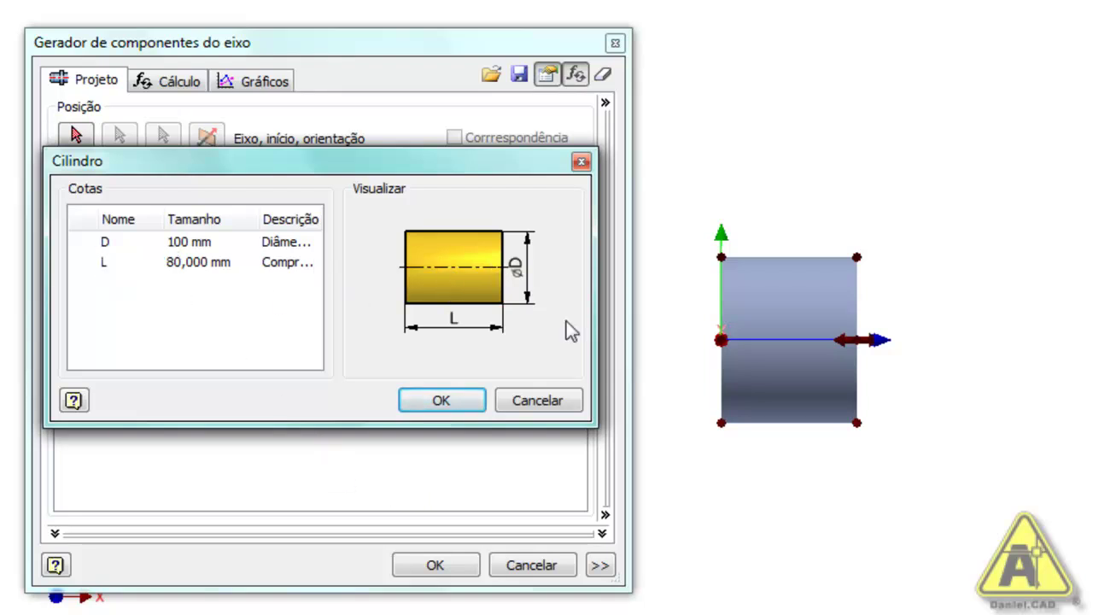
left_click(215, 242)
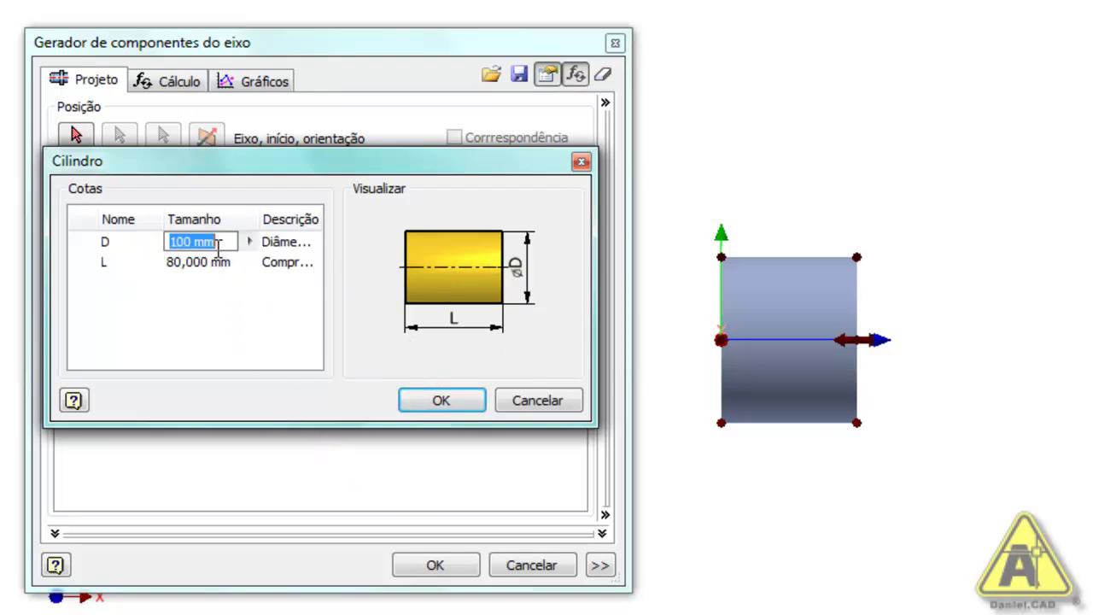
type("50")
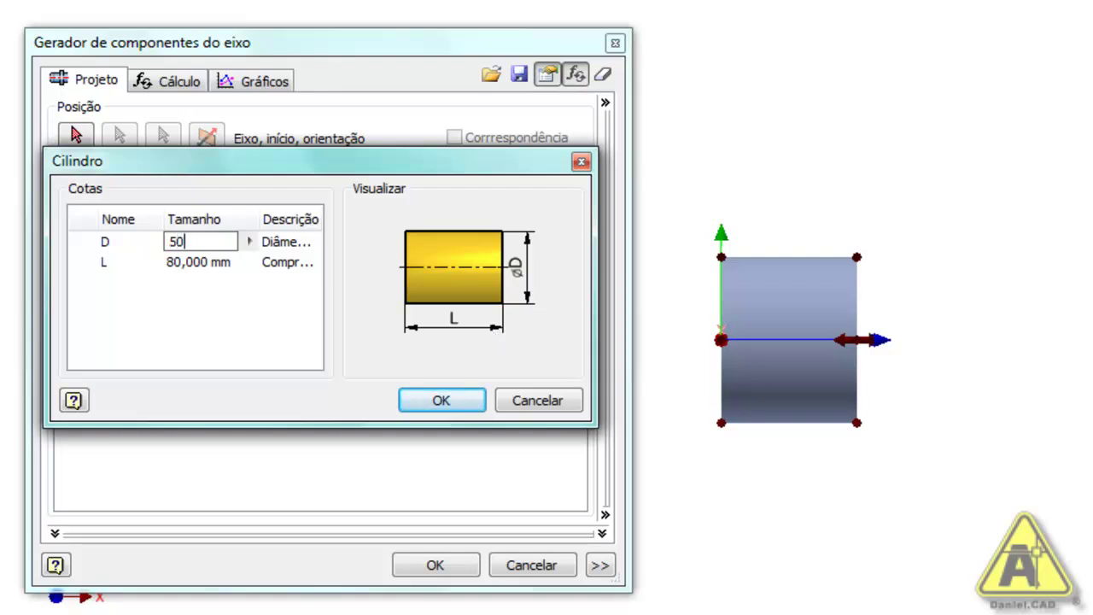
left_click(210, 263)
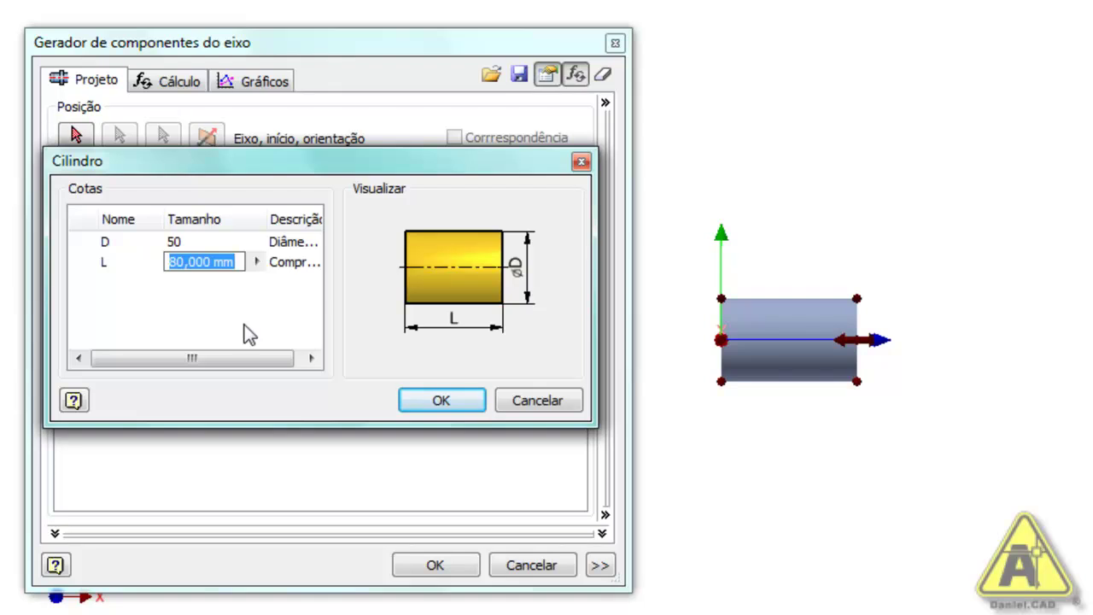
type("6")
key("BackSpace")
type("60")
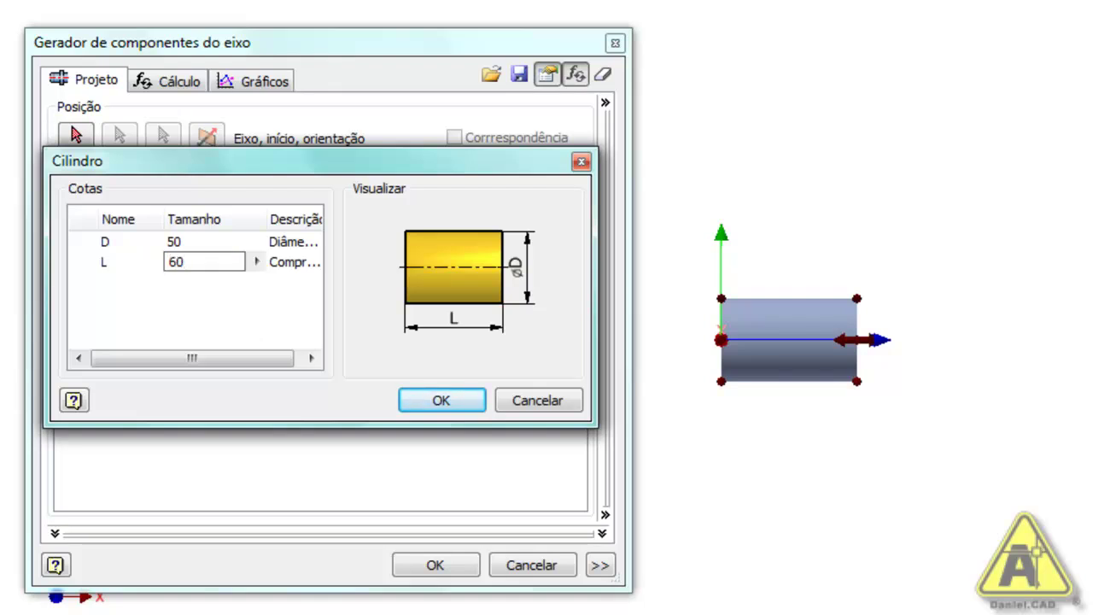
left_click(444, 401)
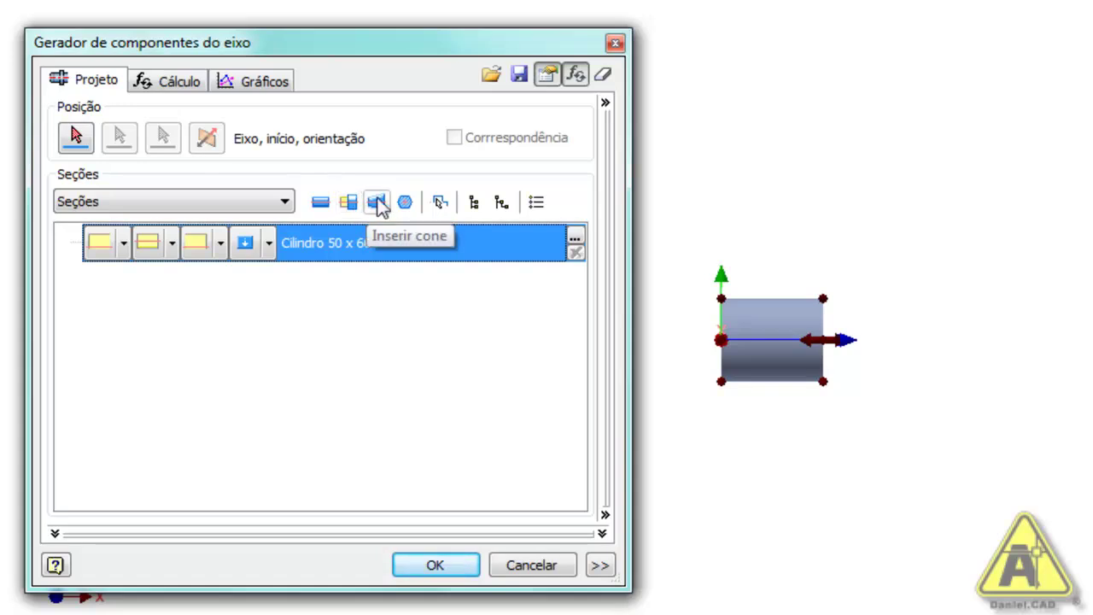
Add a second cylinder section to the shaft with a diameter of 80 mm and a length of 50 mm
left_click(320, 203)
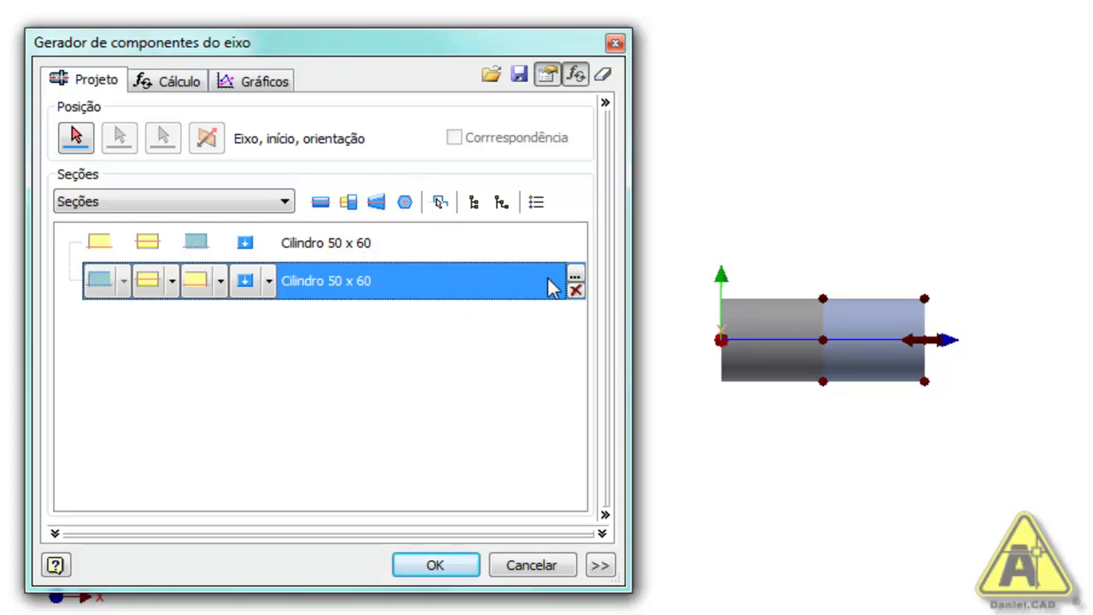
left_click(574, 280)
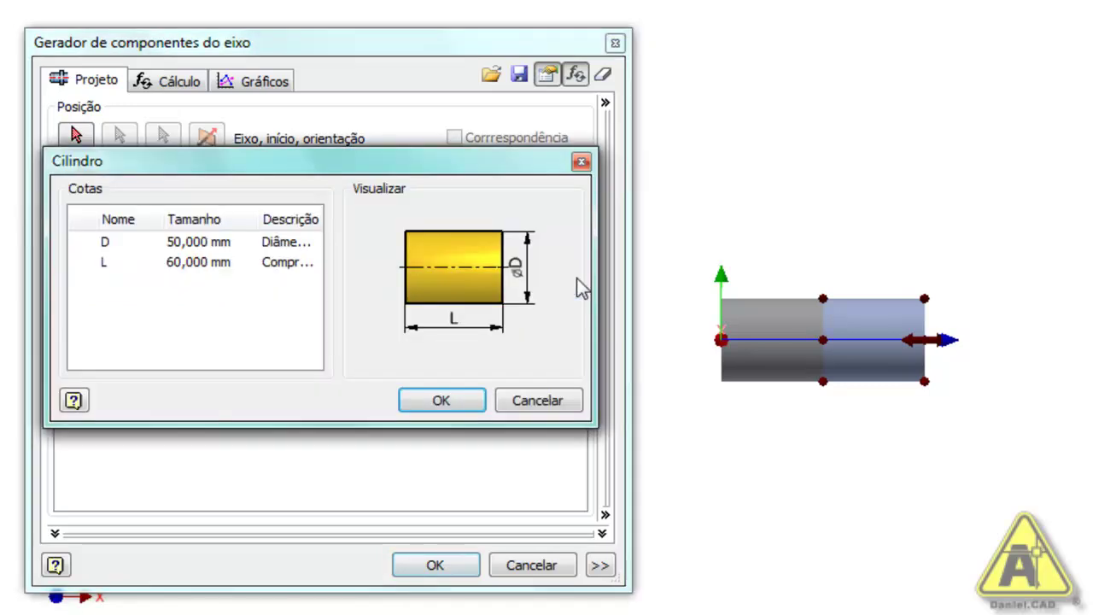
left_click(220, 246)
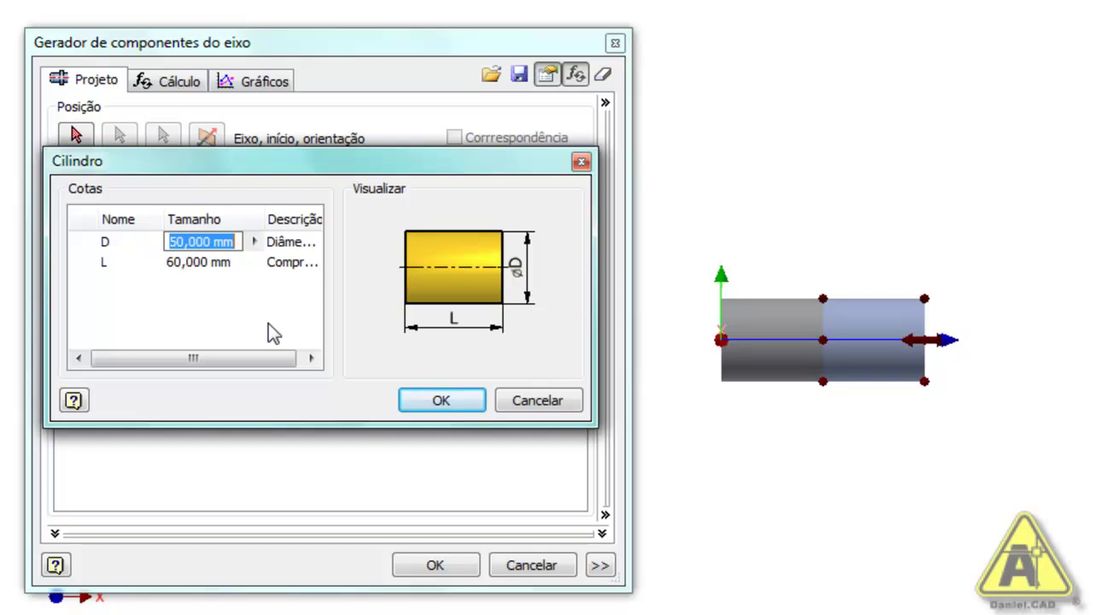
type("80")
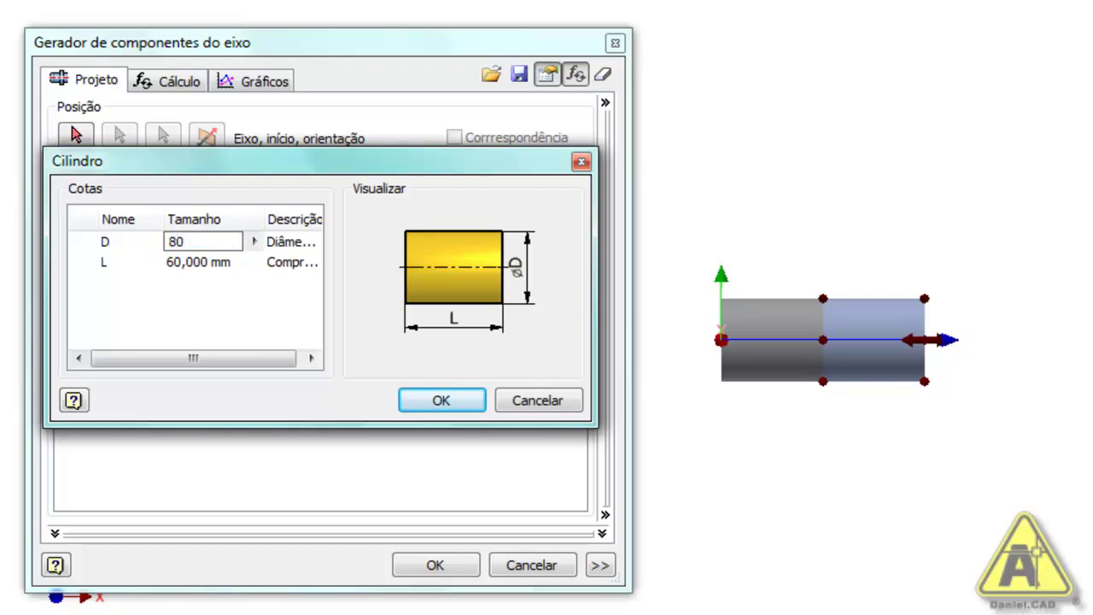
left_click(203, 265)
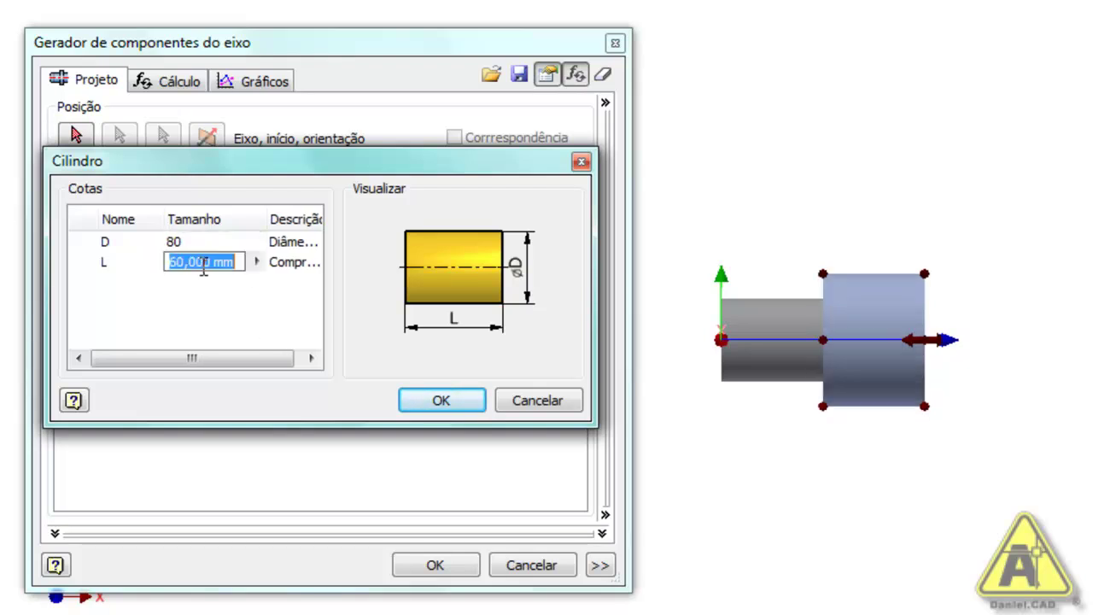
type("50")
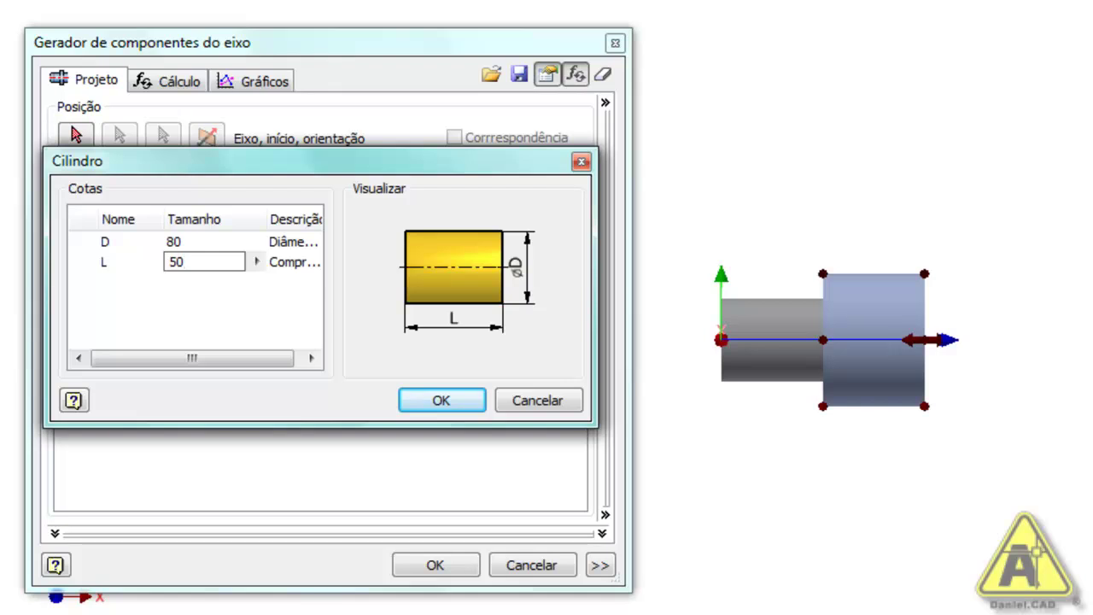
left_click(420, 410)
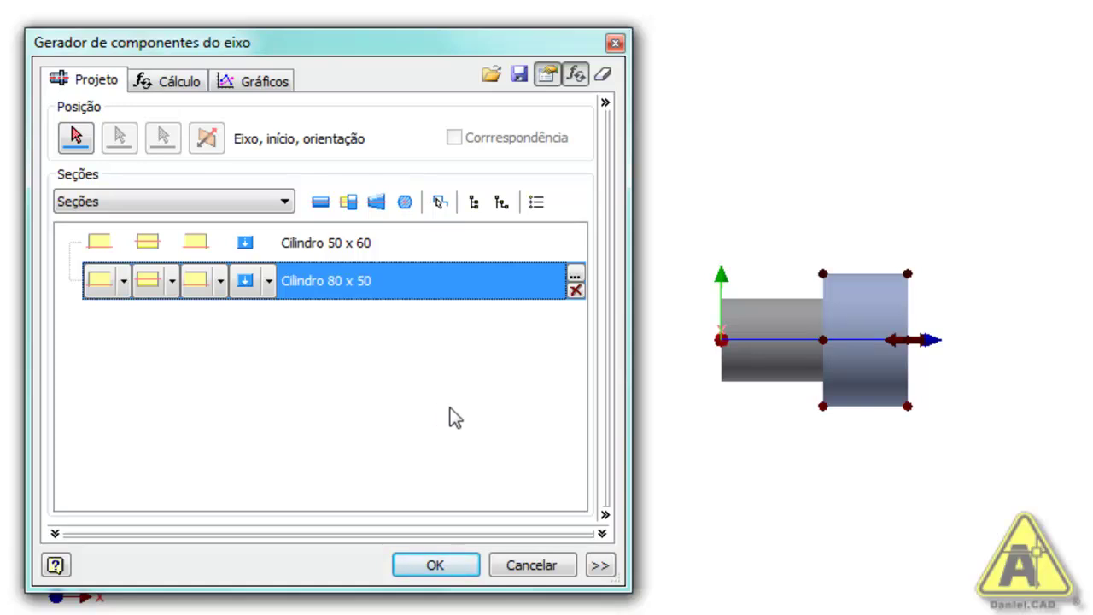
Add a third cylinder section to the shaft with a diameter of 45 mm and a length of 100 mm
left_click(319, 205)
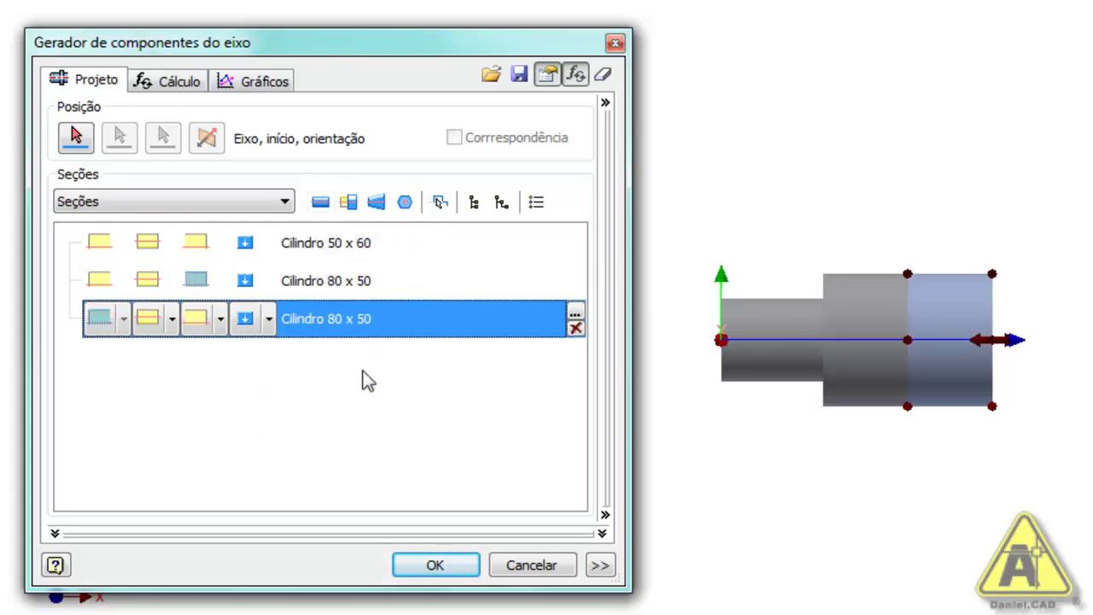
left_click(576, 315)
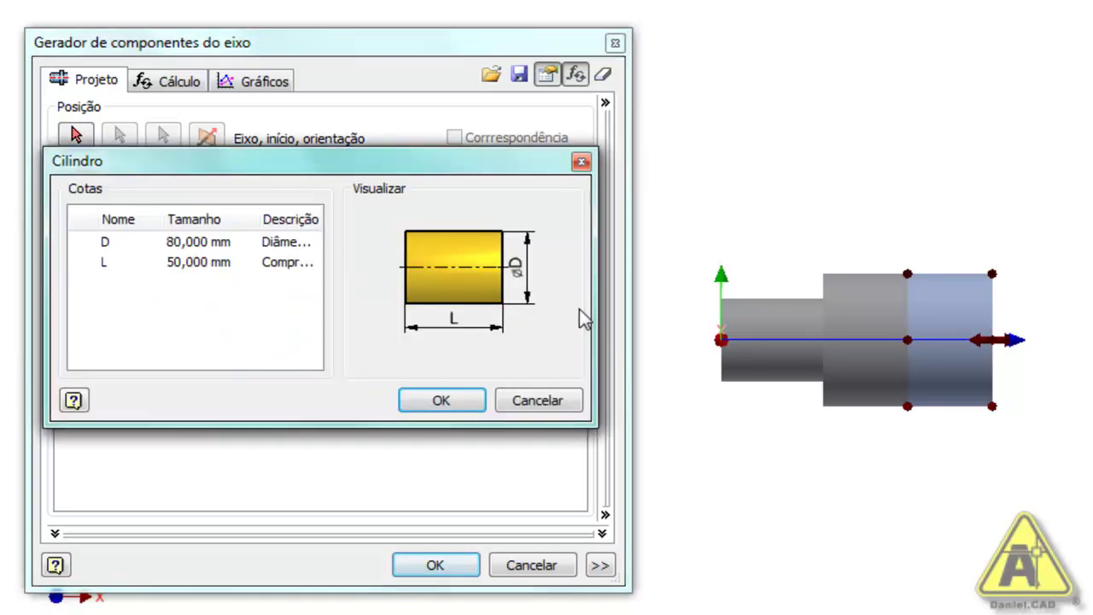
left_click(225, 241)
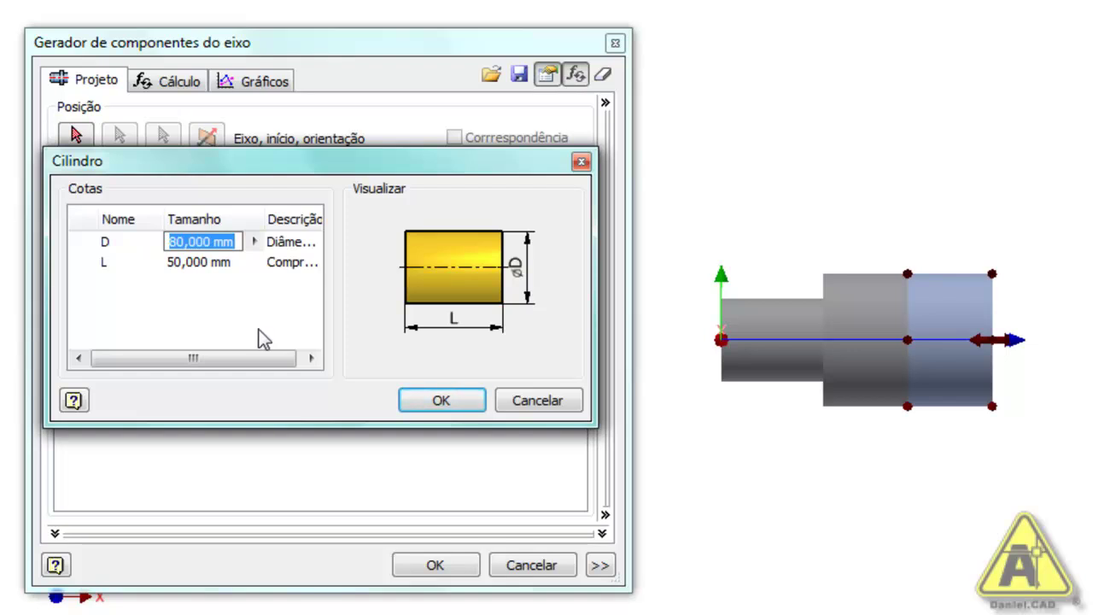
type("45")
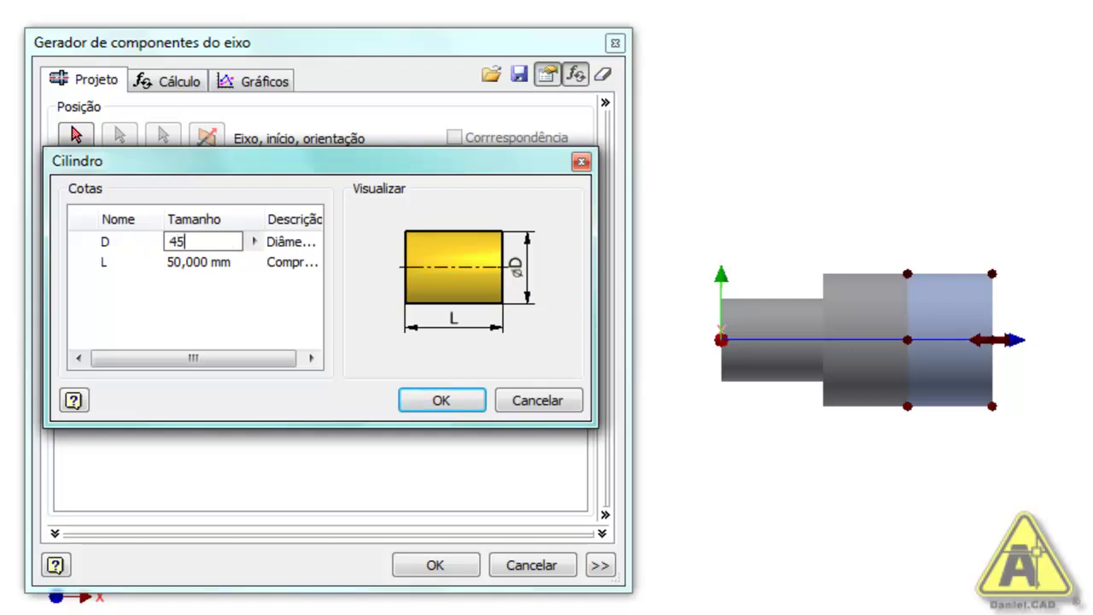
left_click(205, 262)
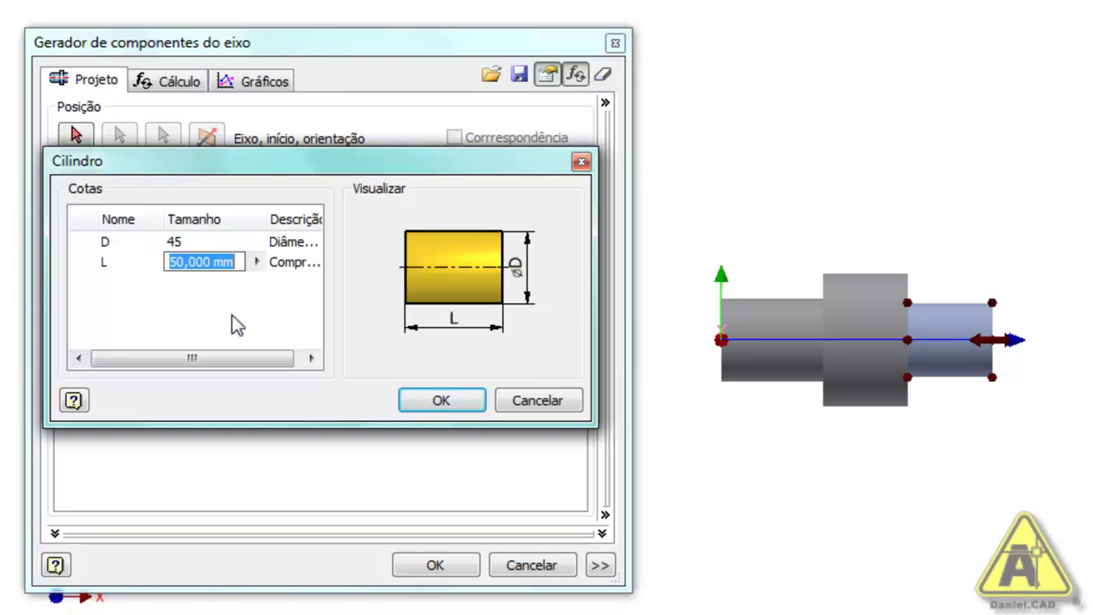
type("100")
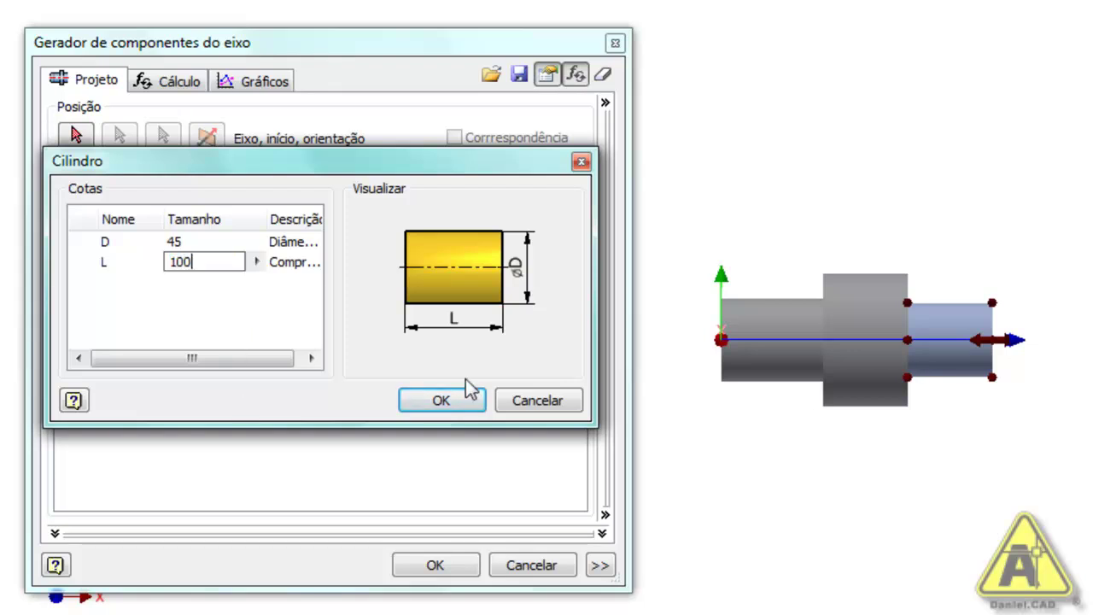
left_click(444, 408)
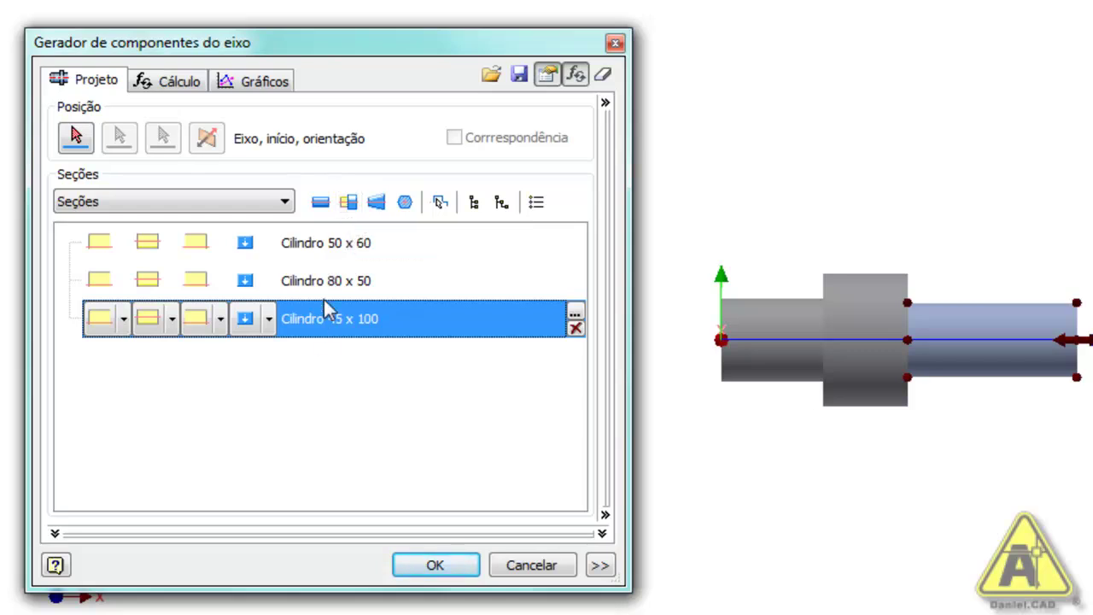
Start splitting the 45 x 100 cylinder section in two, giving the first part a length of 40 mm
left_click(330, 243)
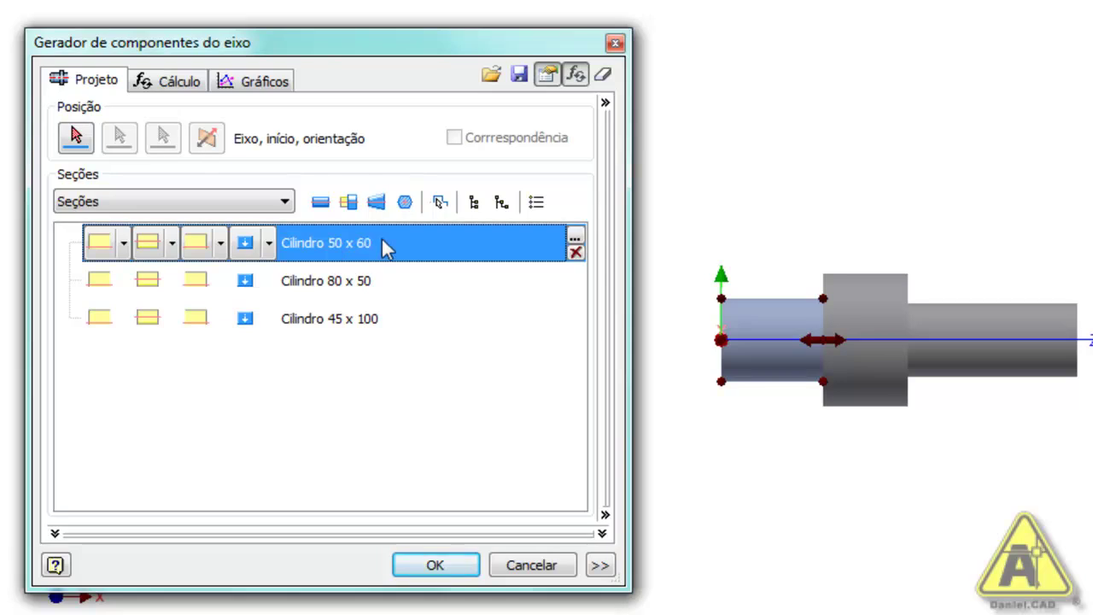
left_click(390, 290)
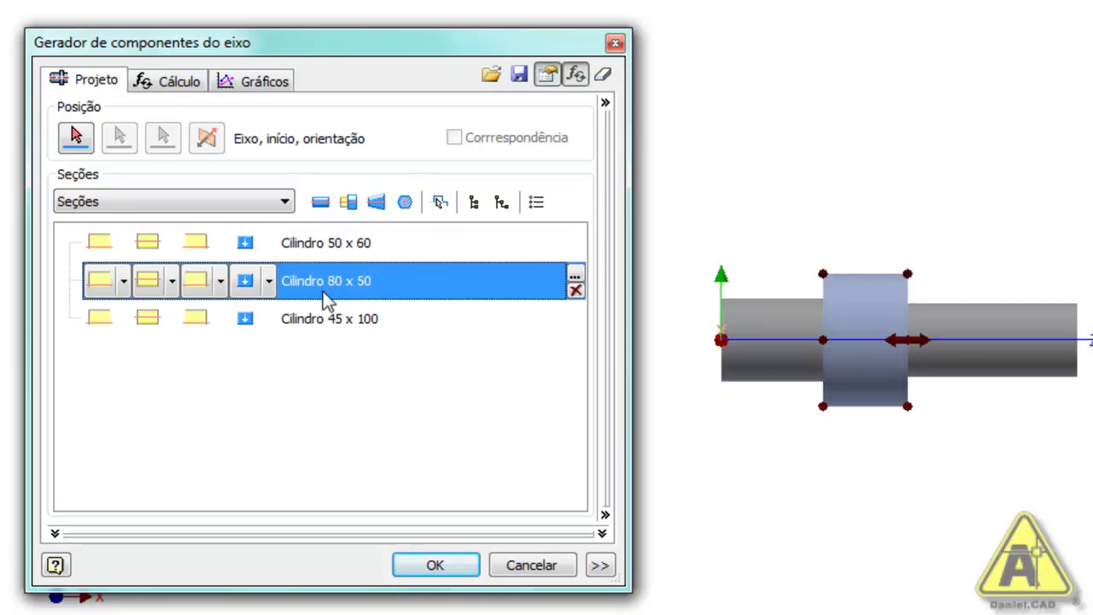
left_click(357, 323)
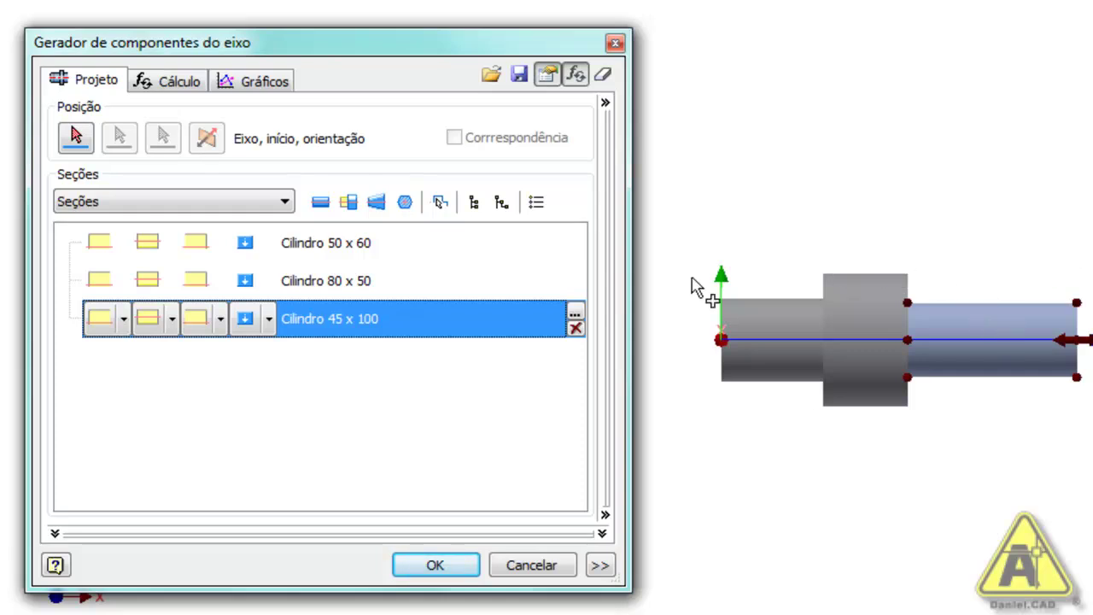
left_click(361, 280)
left_click(366, 318)
left_click(349, 204)
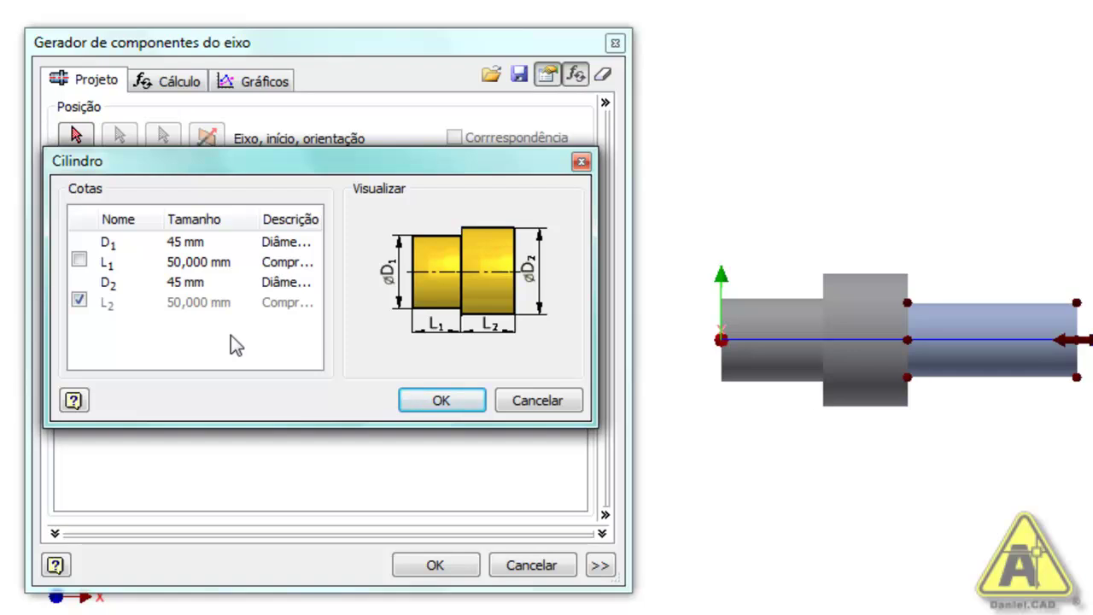
left_click(196, 262)
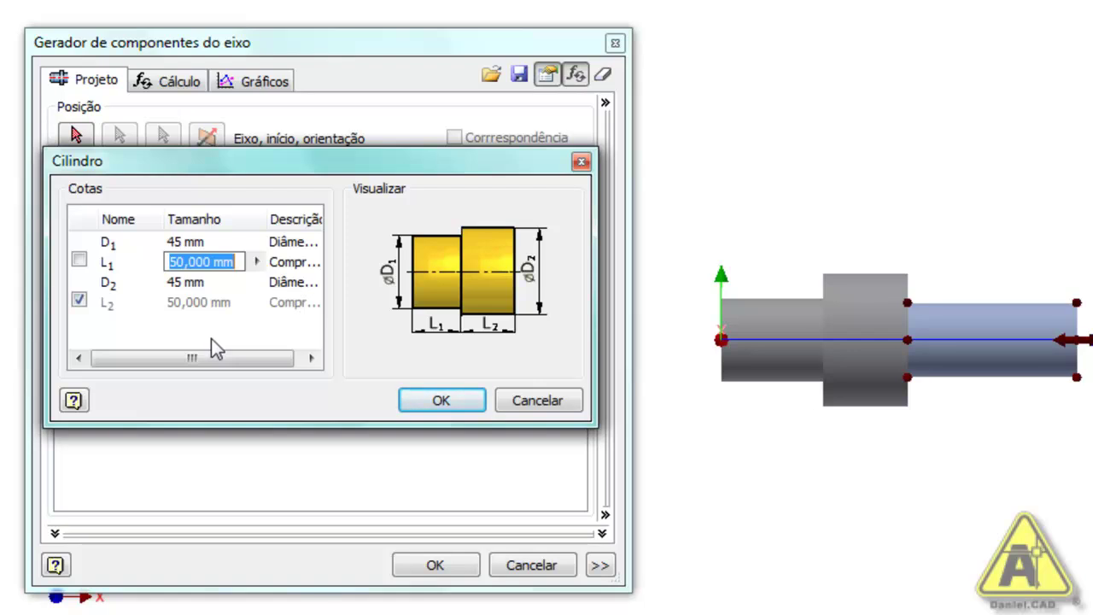
left_click(195, 242)
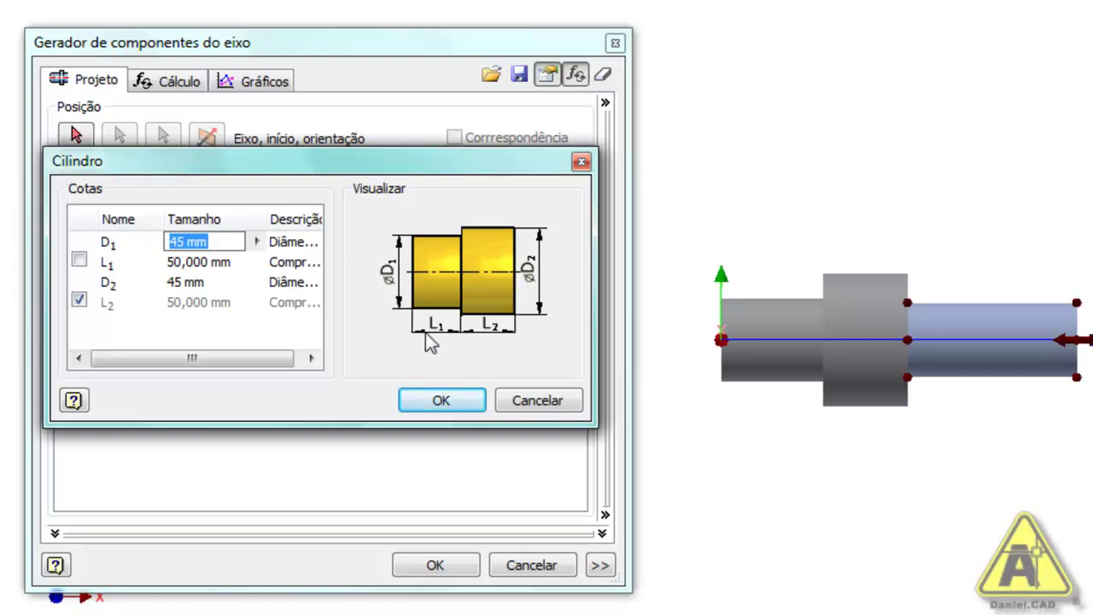
left_click(232, 265)
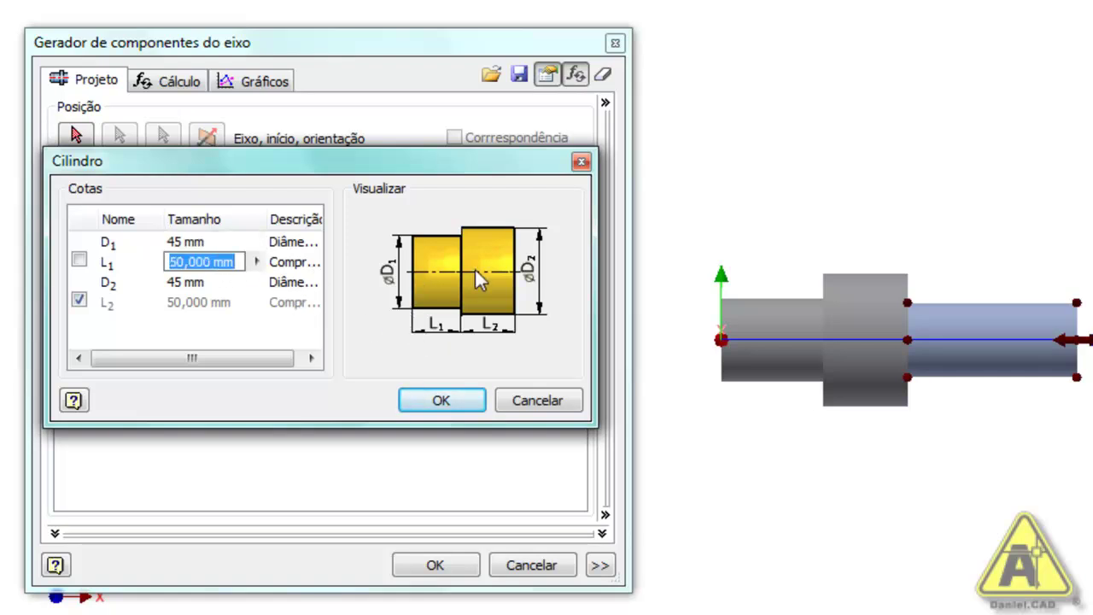
type("40")
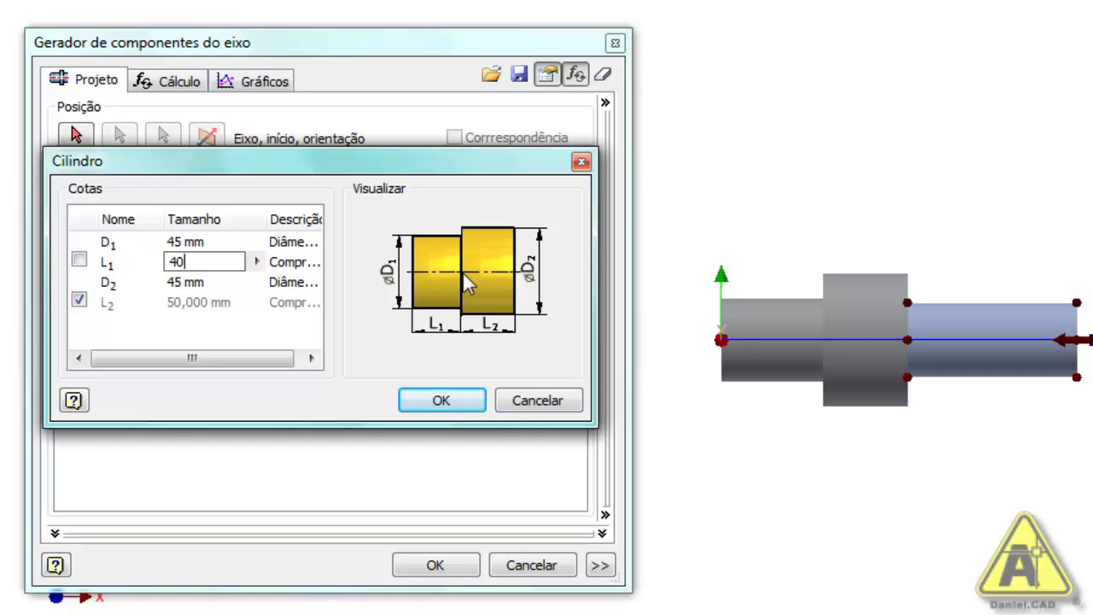
left_click(224, 261)
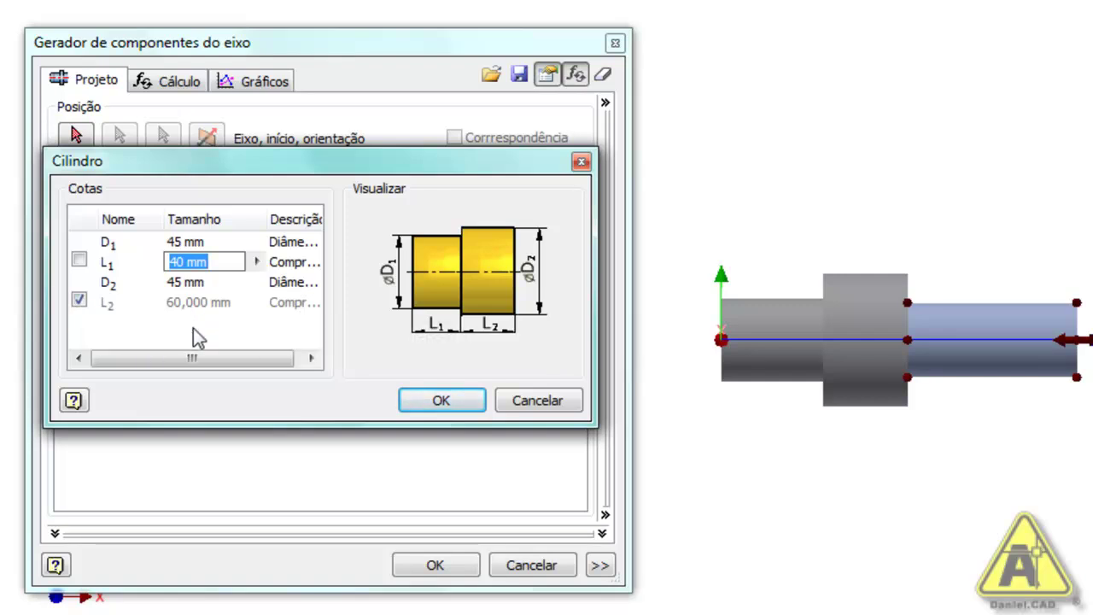
Set the second split part's diameter to 90 mm, apply the split and check both resulting sections in the preview
left_click(205, 287)
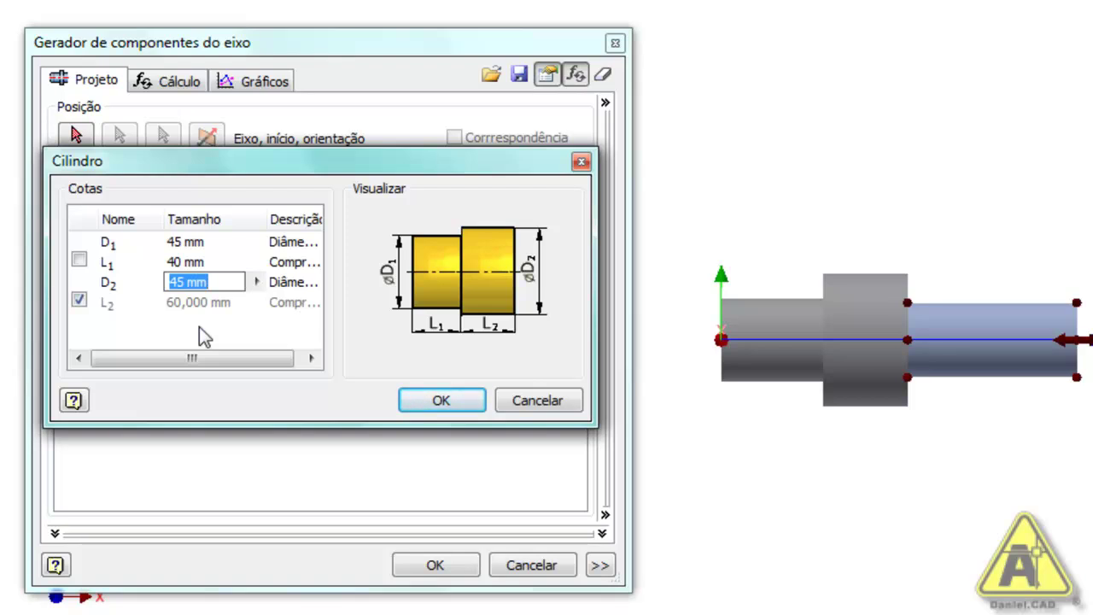
type("90")
left_click(578, 432)
left_click(451, 409)
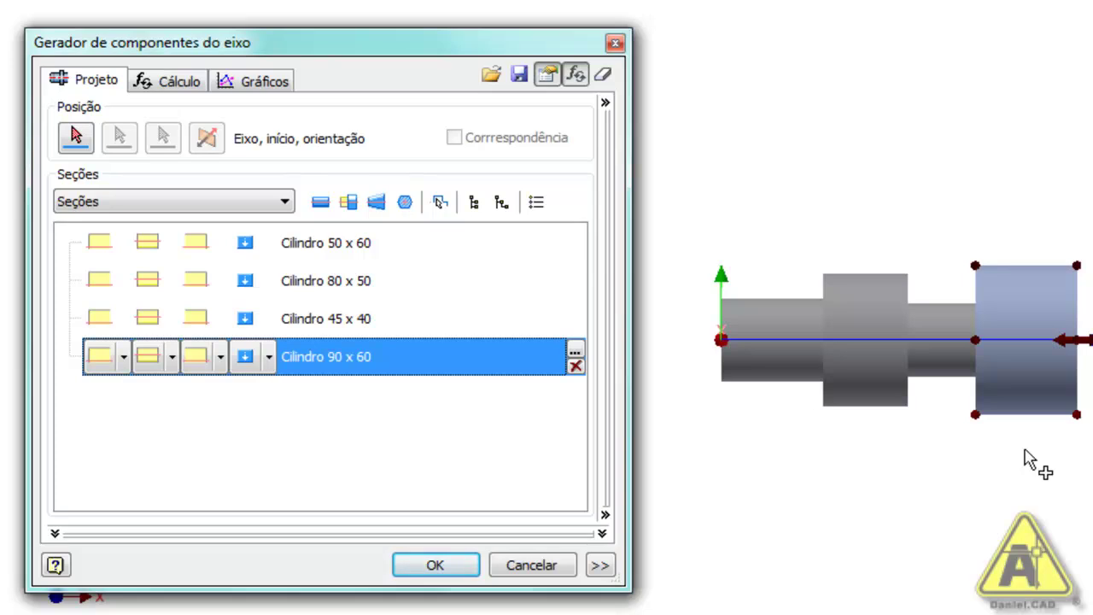
left_click(398, 323)
left_click(404, 353)
left_click(414, 321)
left_click(422, 359)
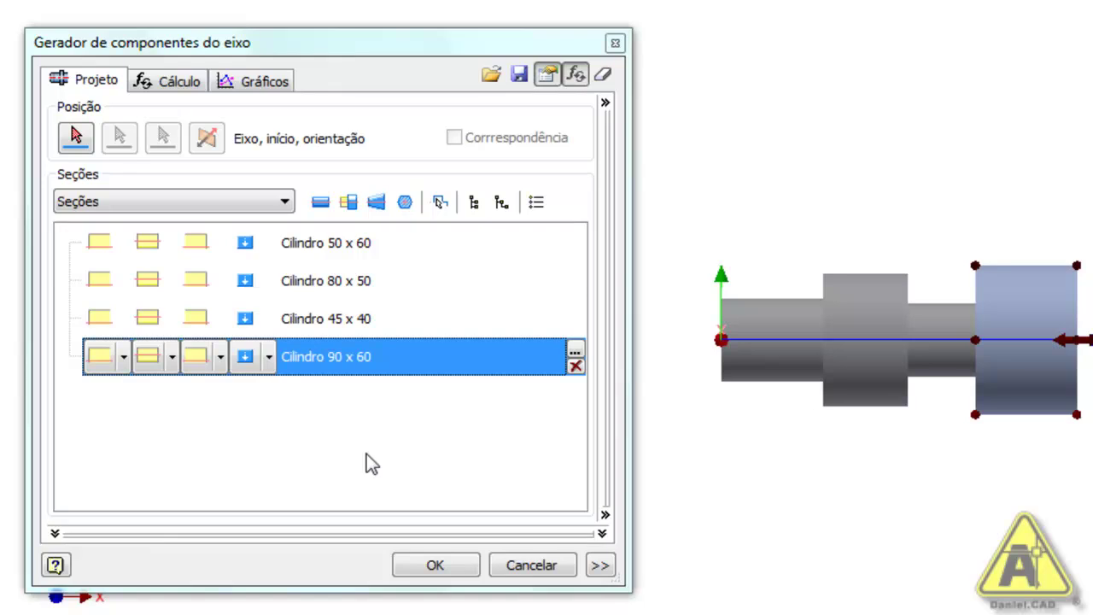
Insert a cone section after the 90 x 60 cylinder and set its second diameter to 50 mm
left_click(377, 203)
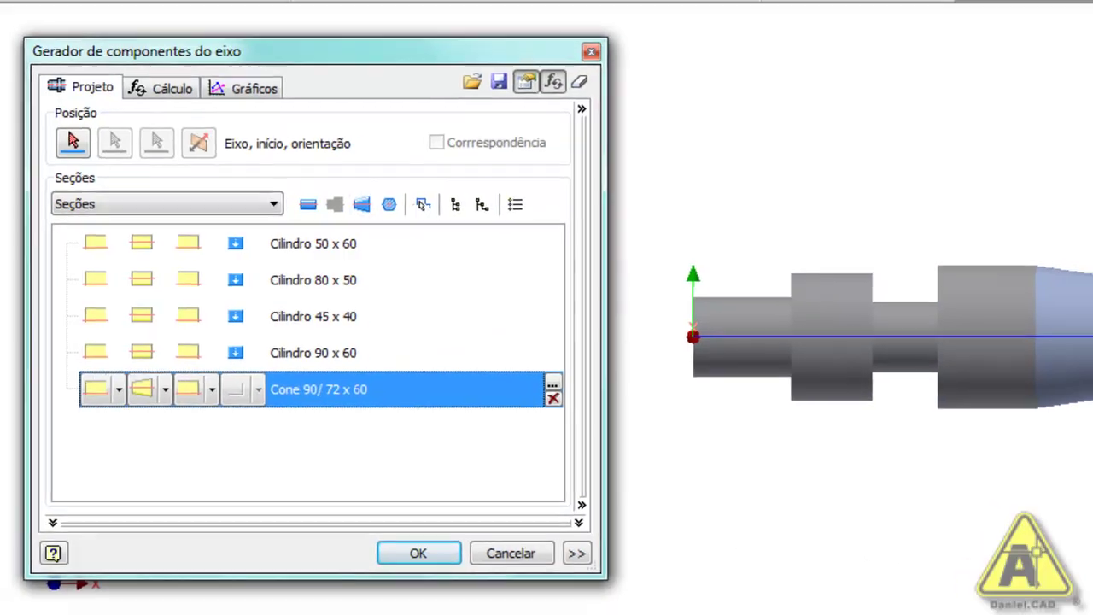
middle_click_drag(1019, 484, 982, 458)
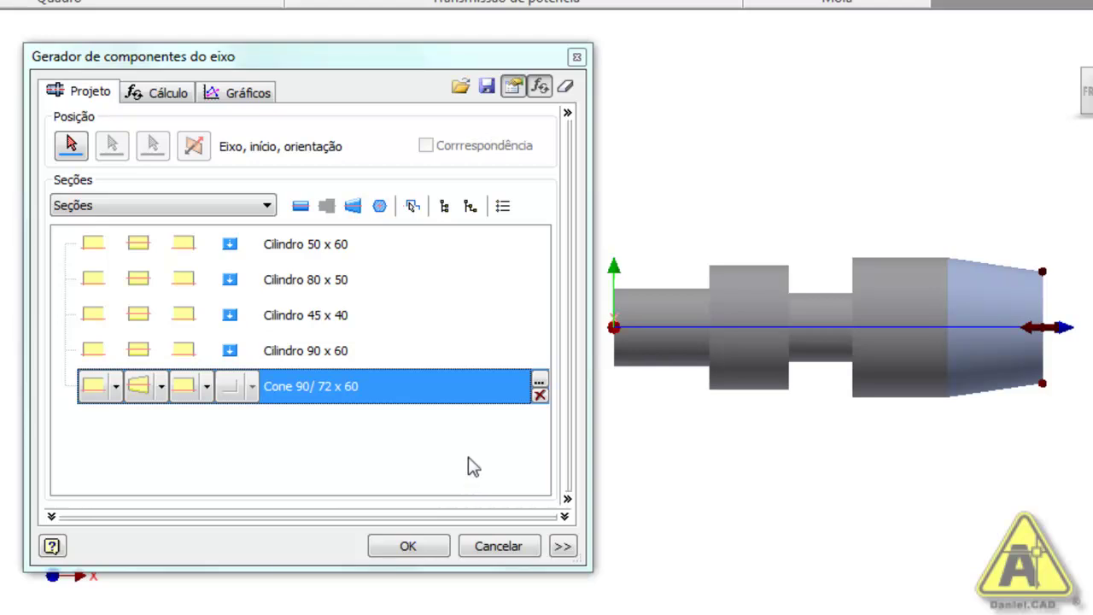
left_click(539, 385)
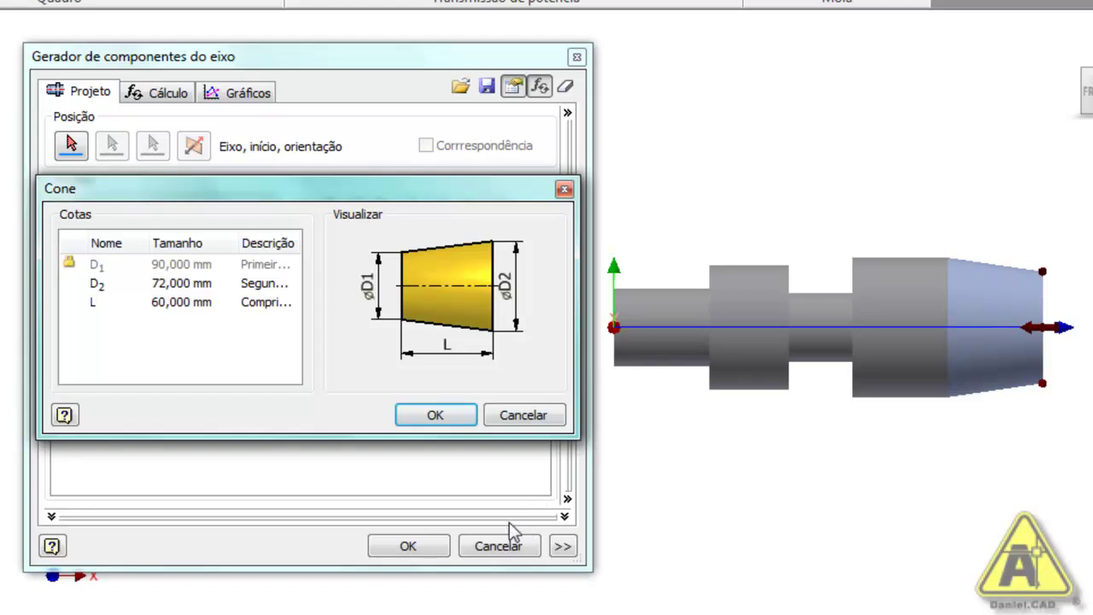
left_click(192, 282)
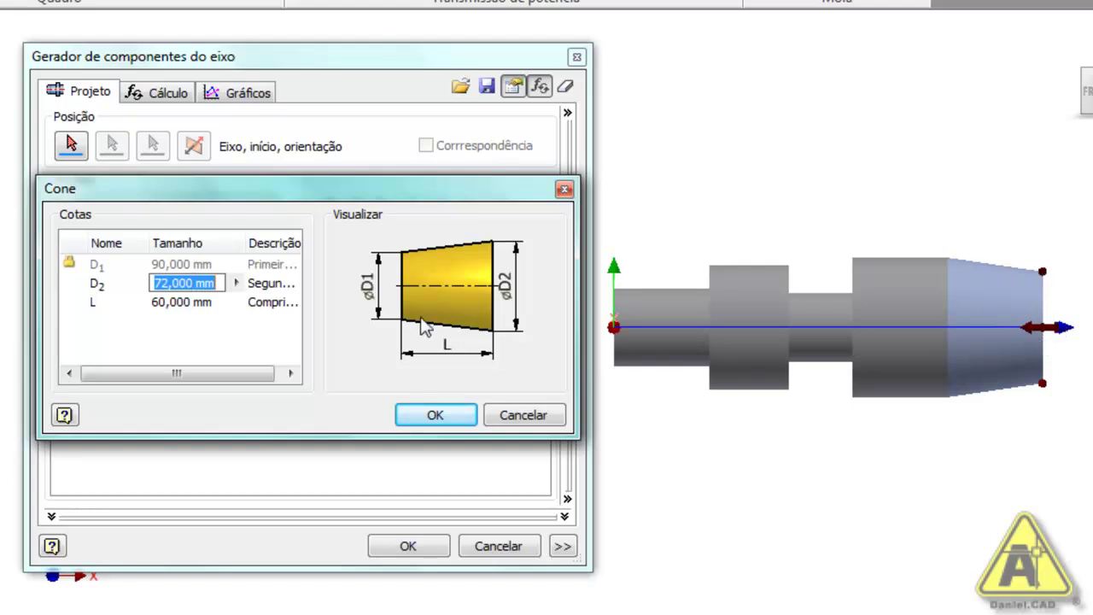
type("50")
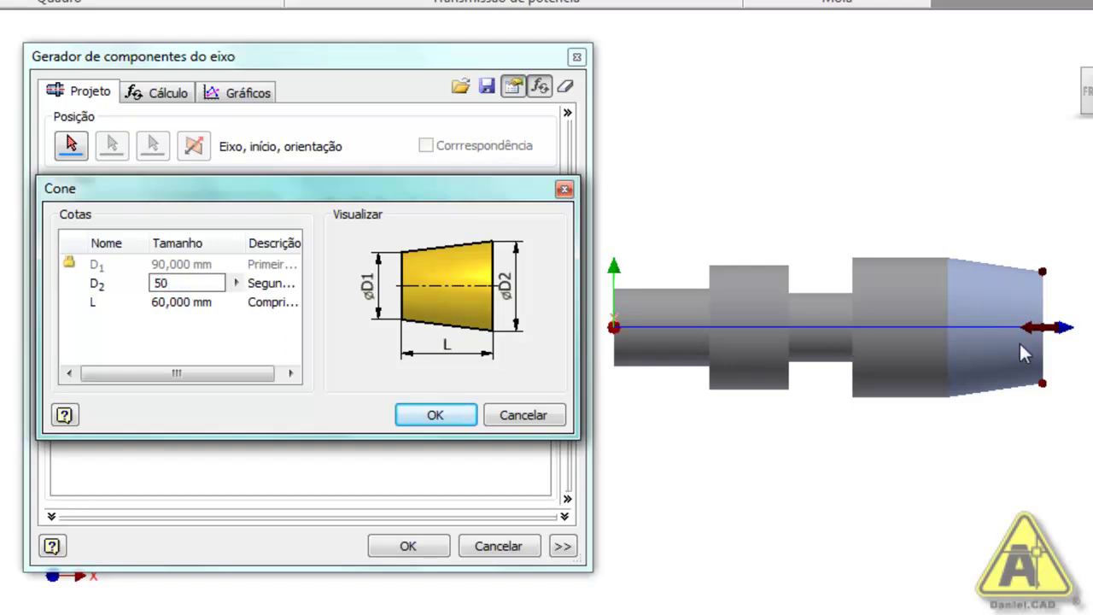
Try lengths of 30 mm and 100 mm for the cone section in the preview
left_click(171, 305)
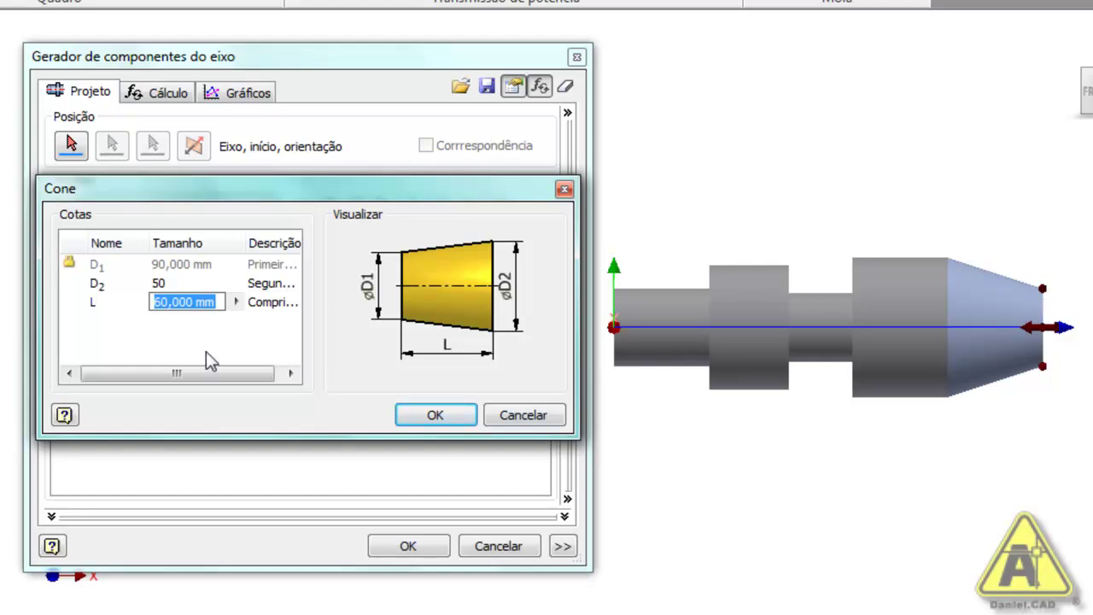
type("30")
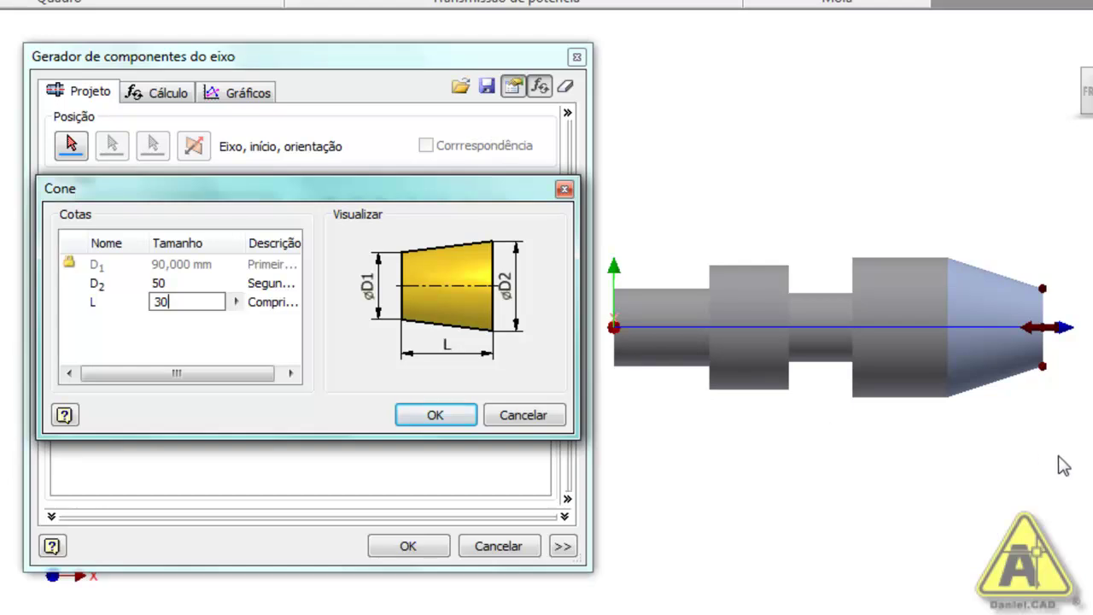
key("Return")
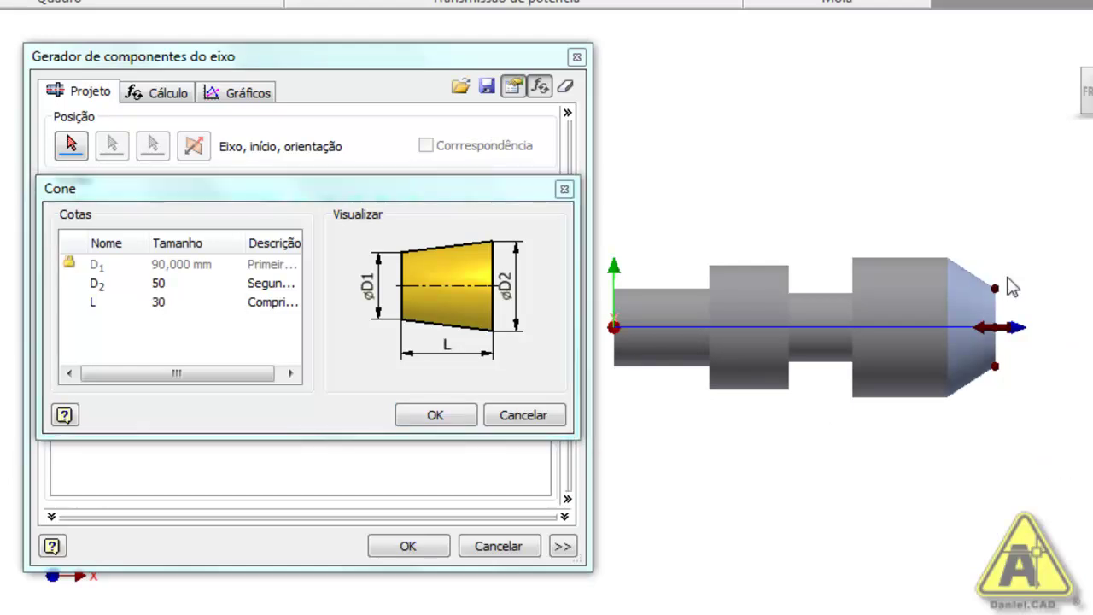
left_click(184, 302)
type("100")
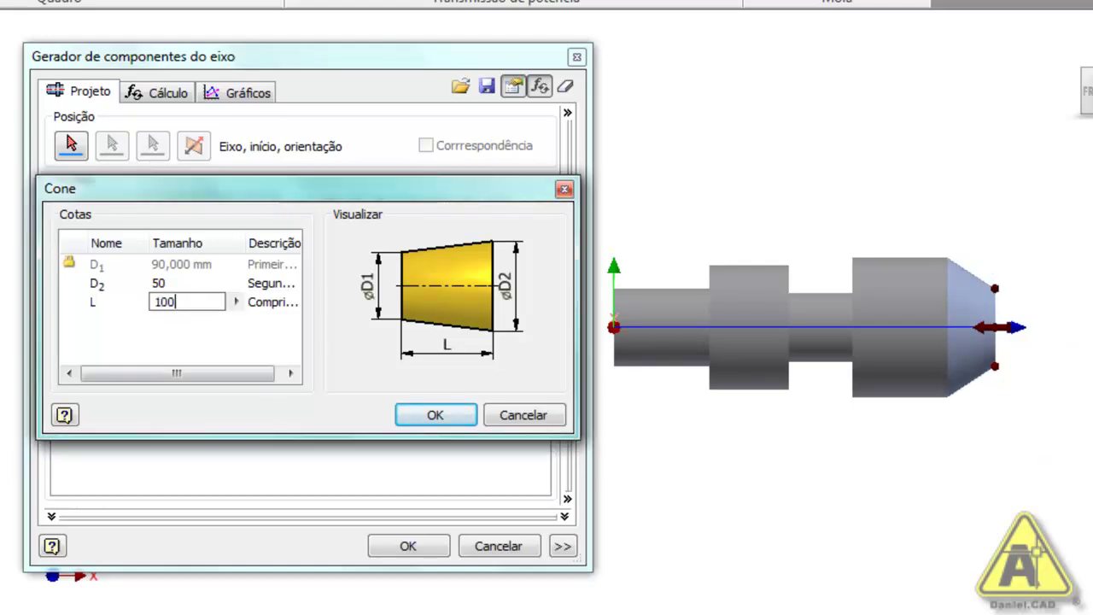
left_click(716, 413)
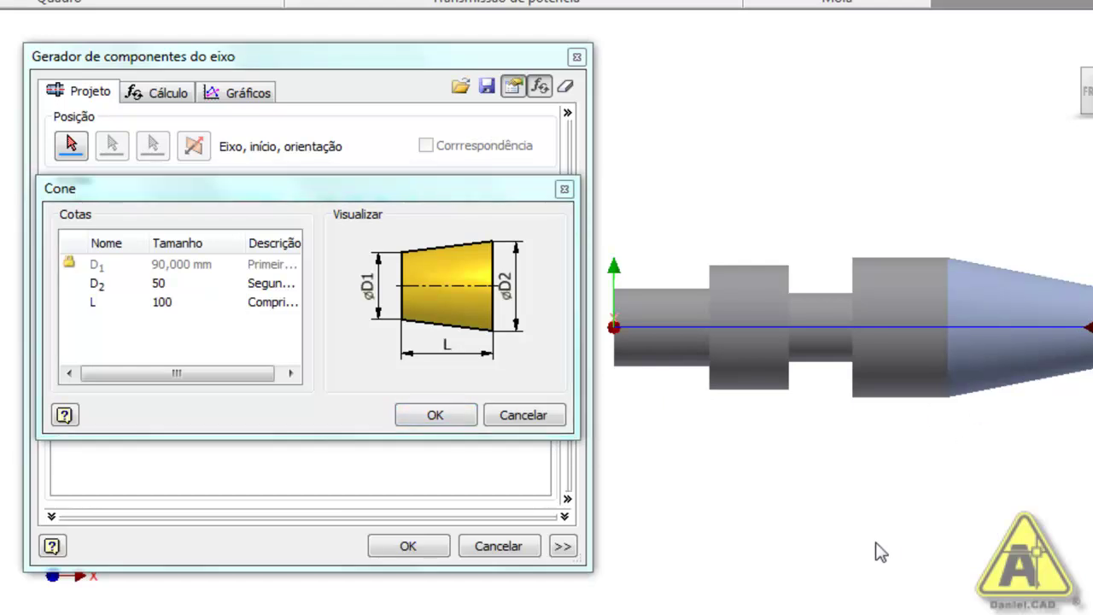
Set the cone section's length to 45 mm and apply its dimensions
left_click(185, 303)
type("45")
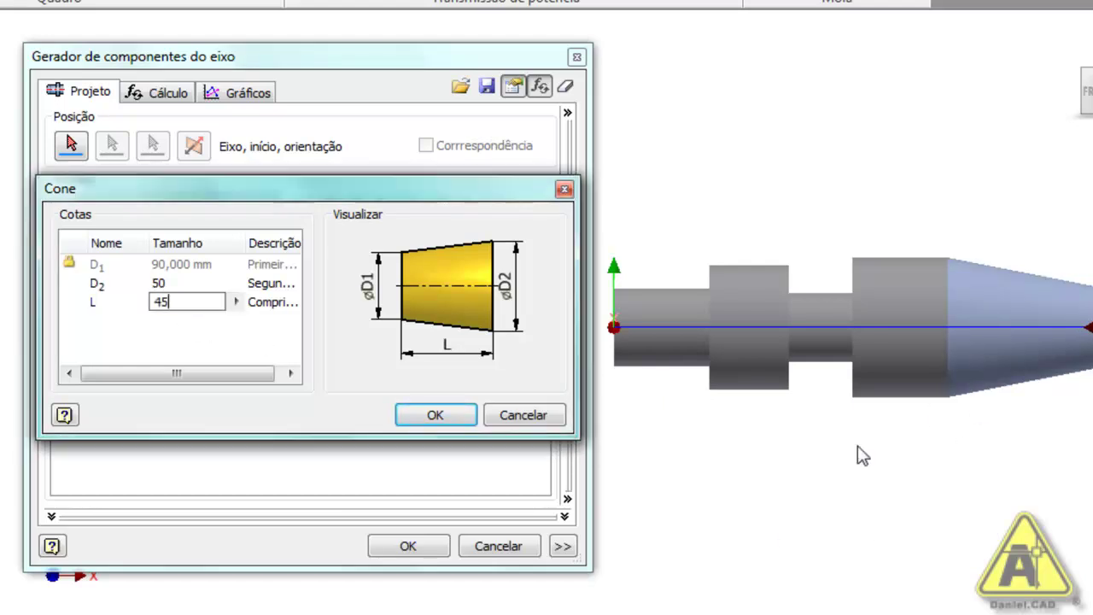
left_click(858, 443)
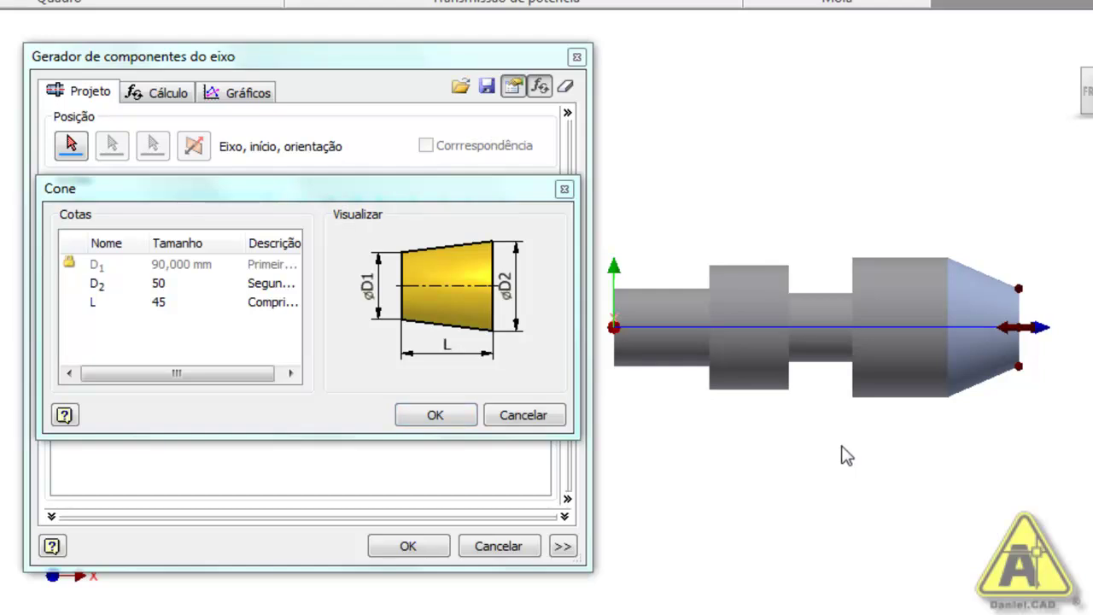
left_click(449, 416)
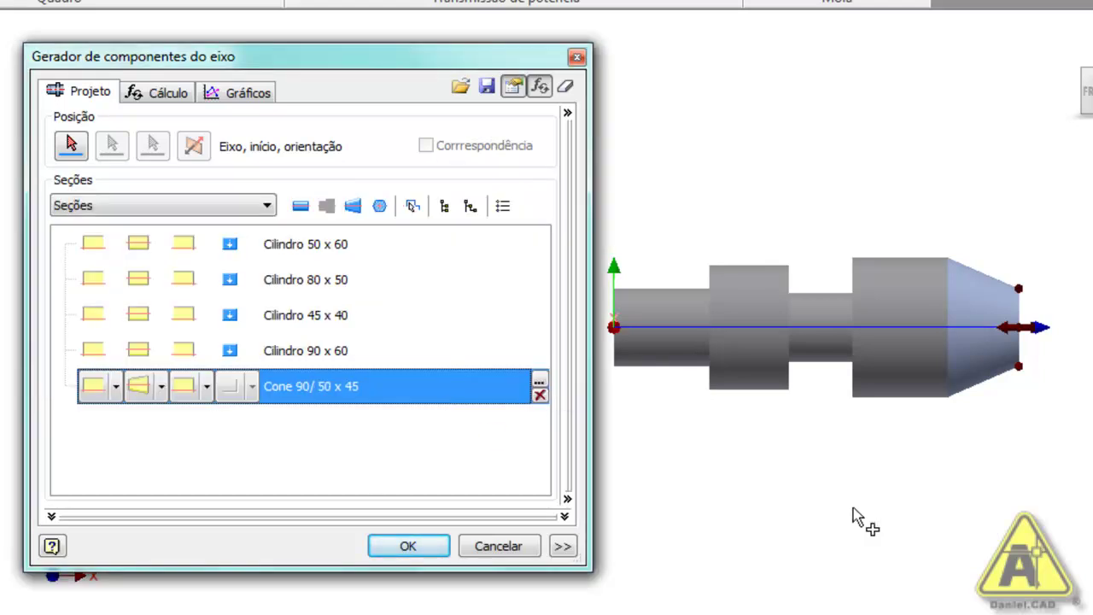
Add a polygon section after the cone and set its inner diameter to 40 mm
left_click(378, 207)
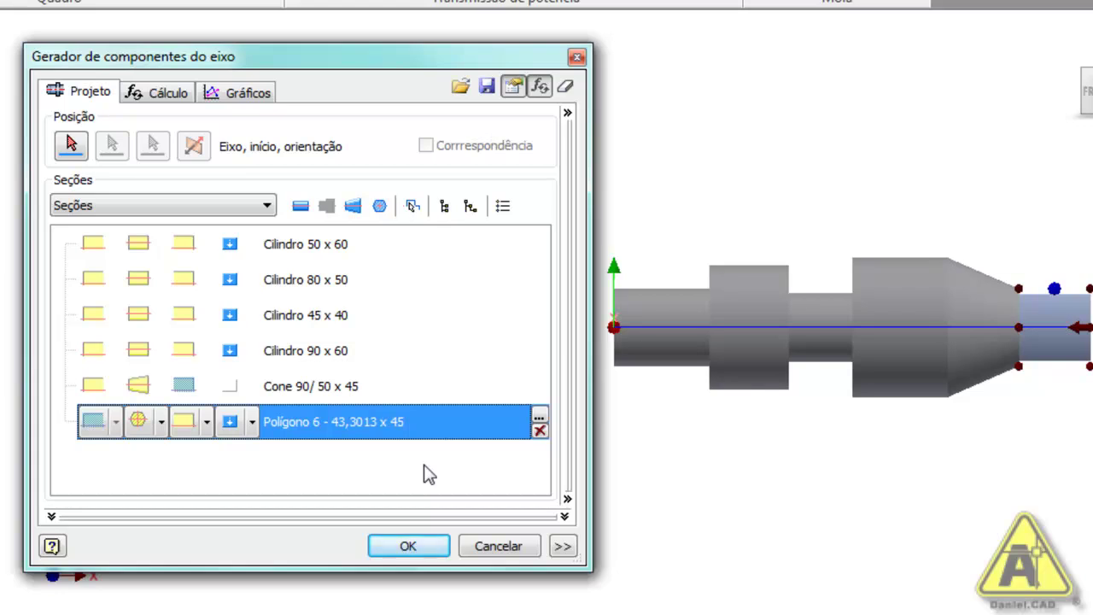
left_click(539, 418)
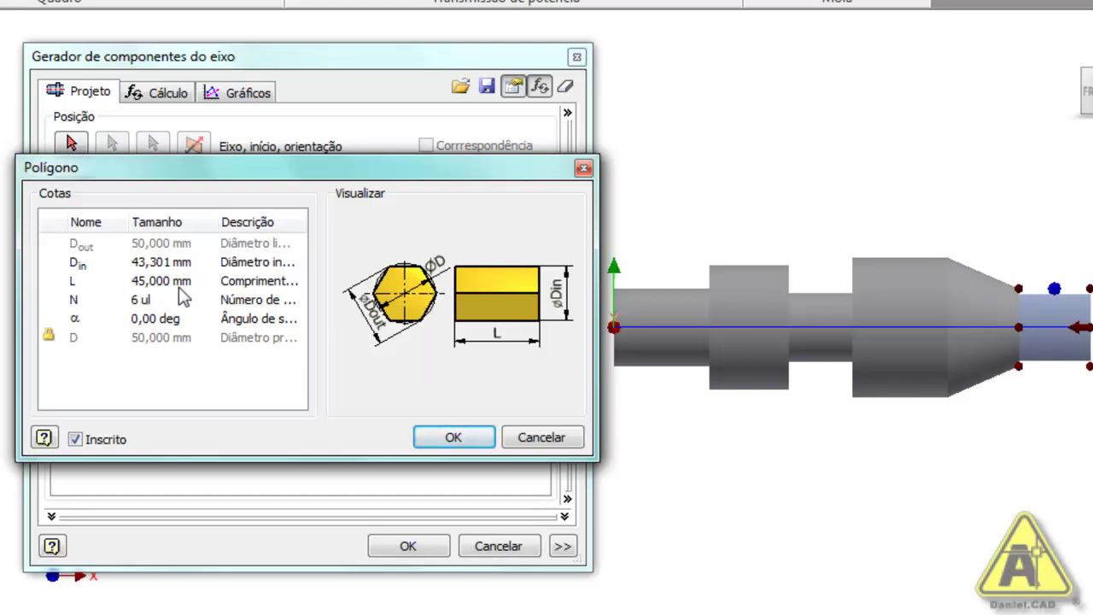
left_click(170, 263)
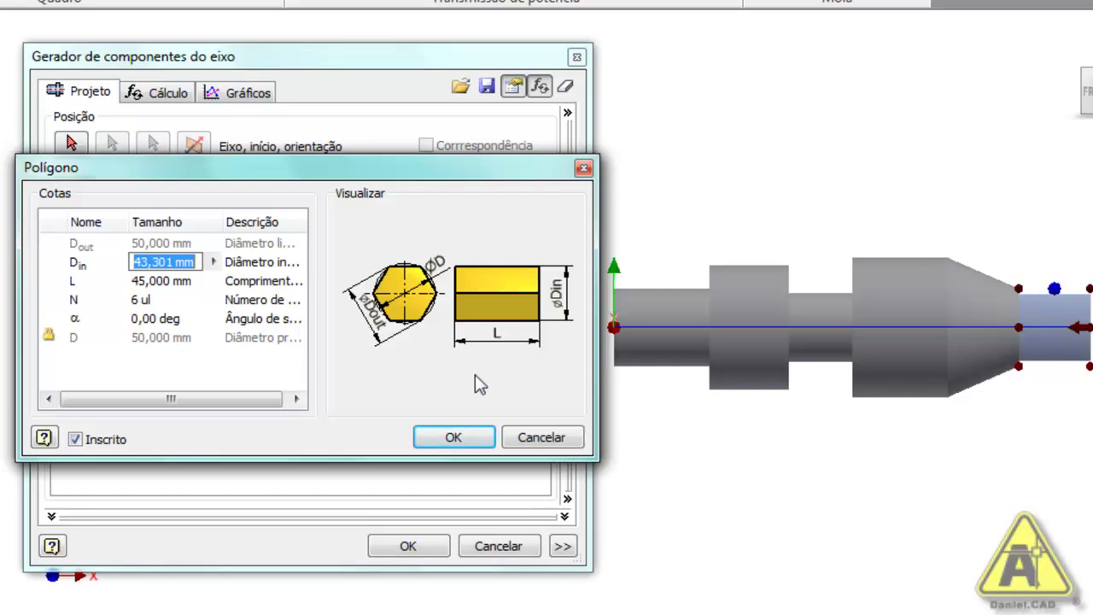
type("40")
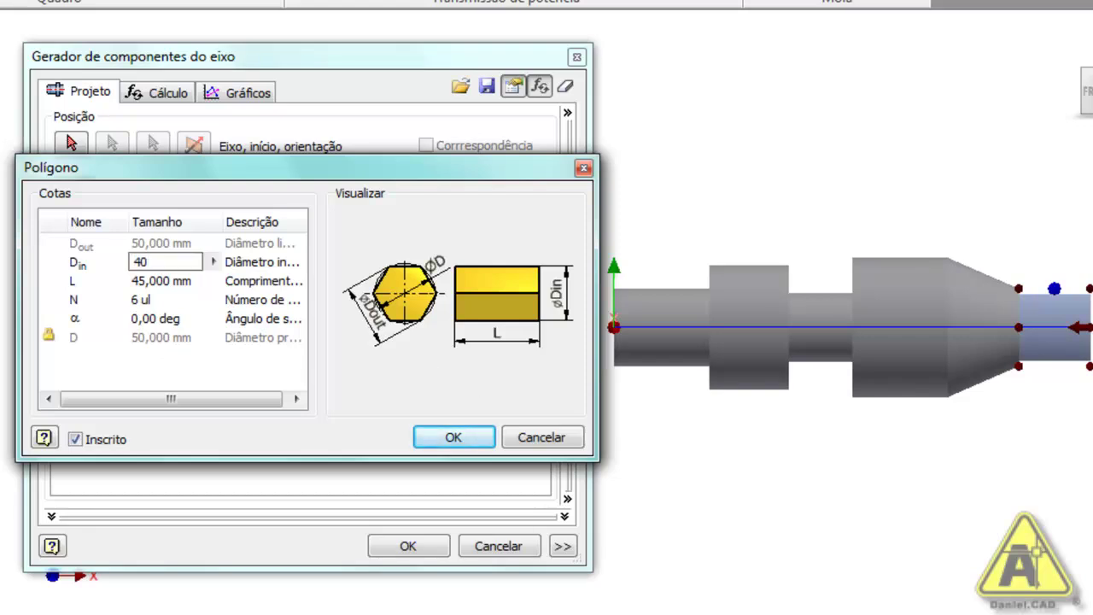
left_click(152, 285)
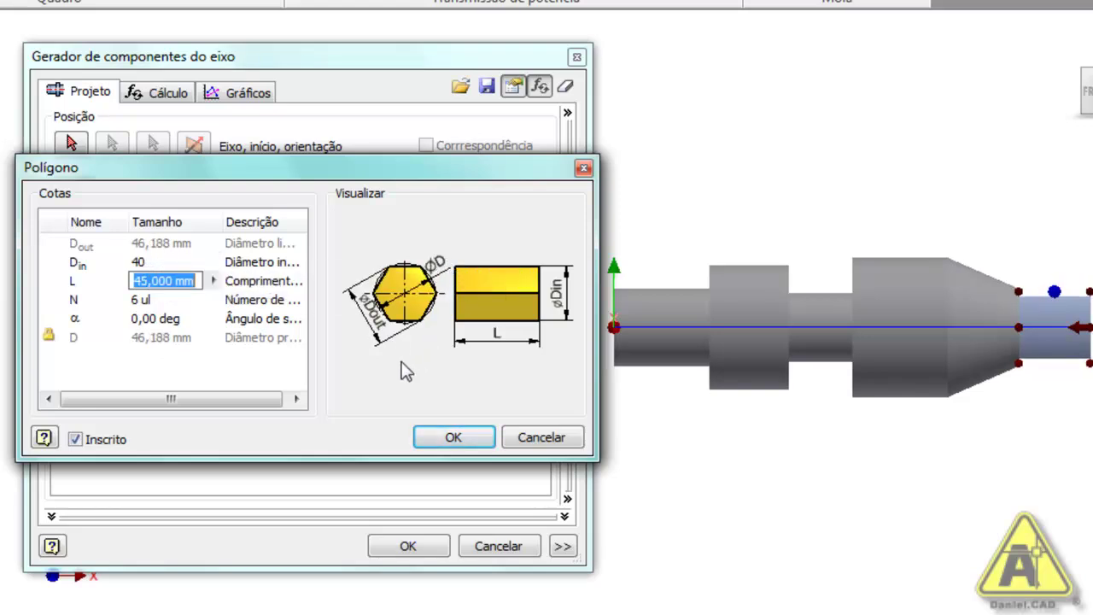
Try 10 sides for the polygon section and set the number of sides back to 6
left_click(159, 300)
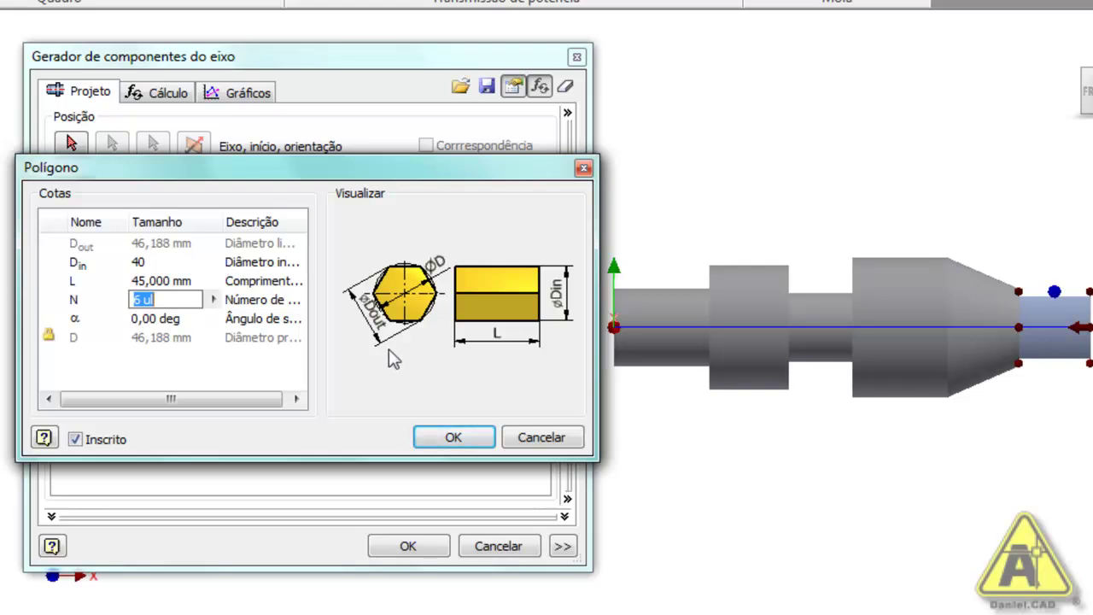
type("10")
left_click(160, 317)
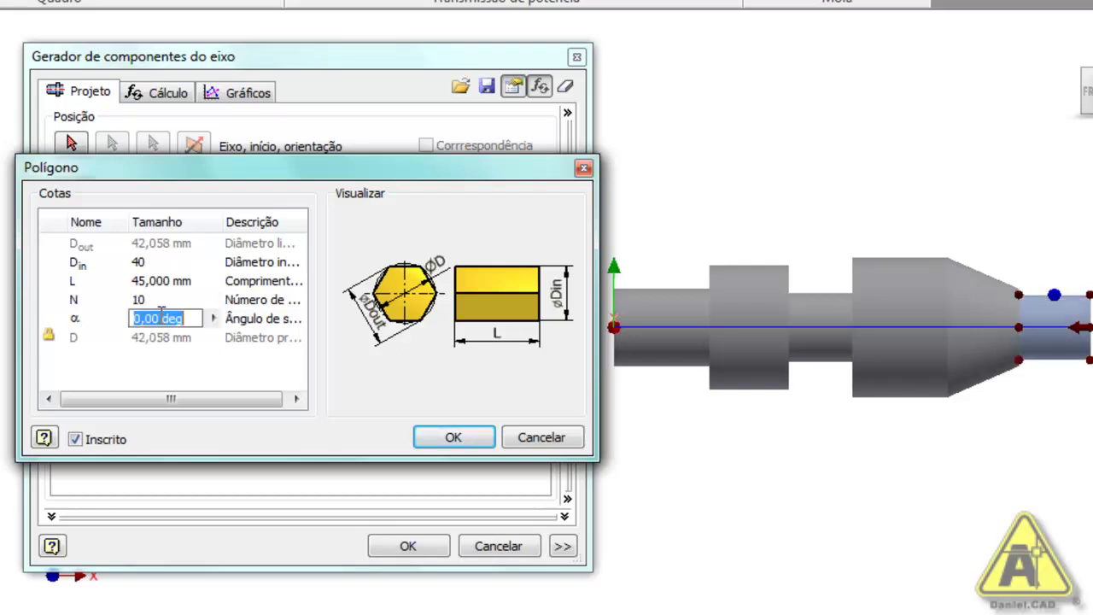
left_click(159, 299)
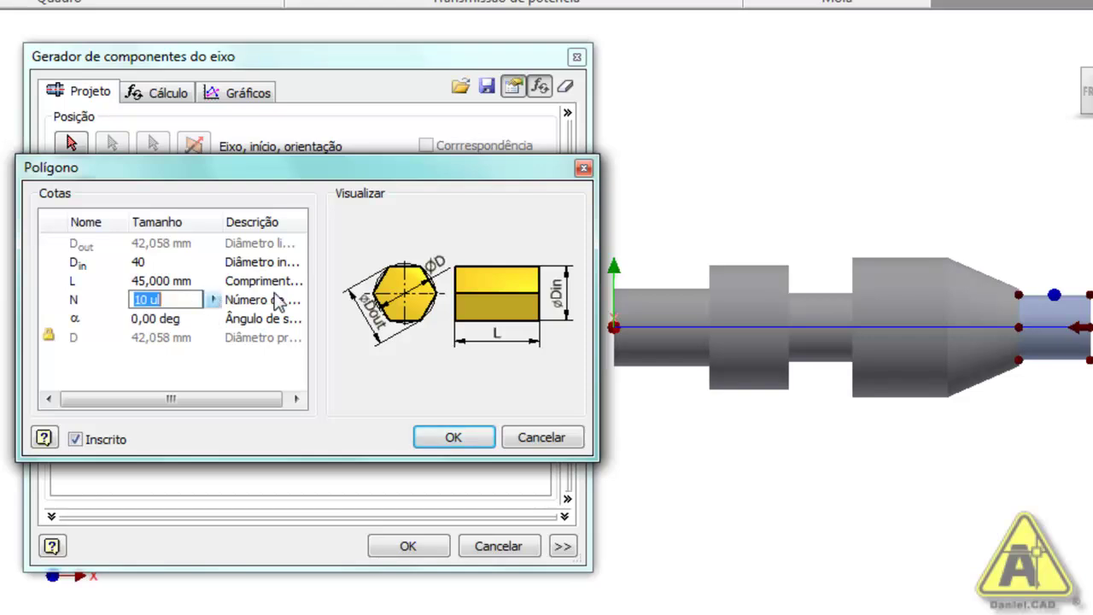
type("6")
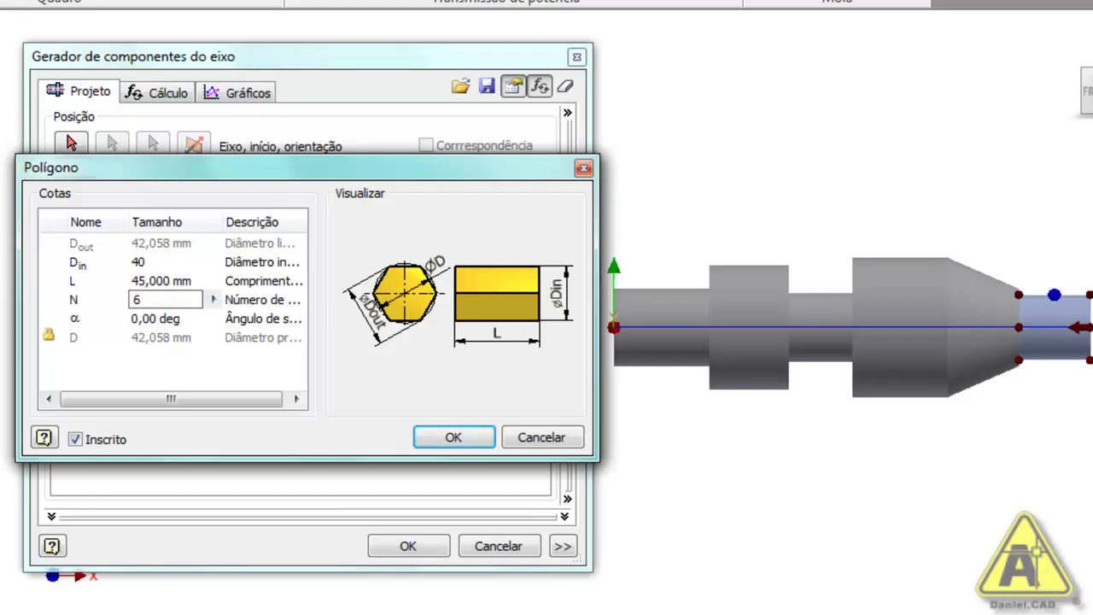
left_click(175, 323)
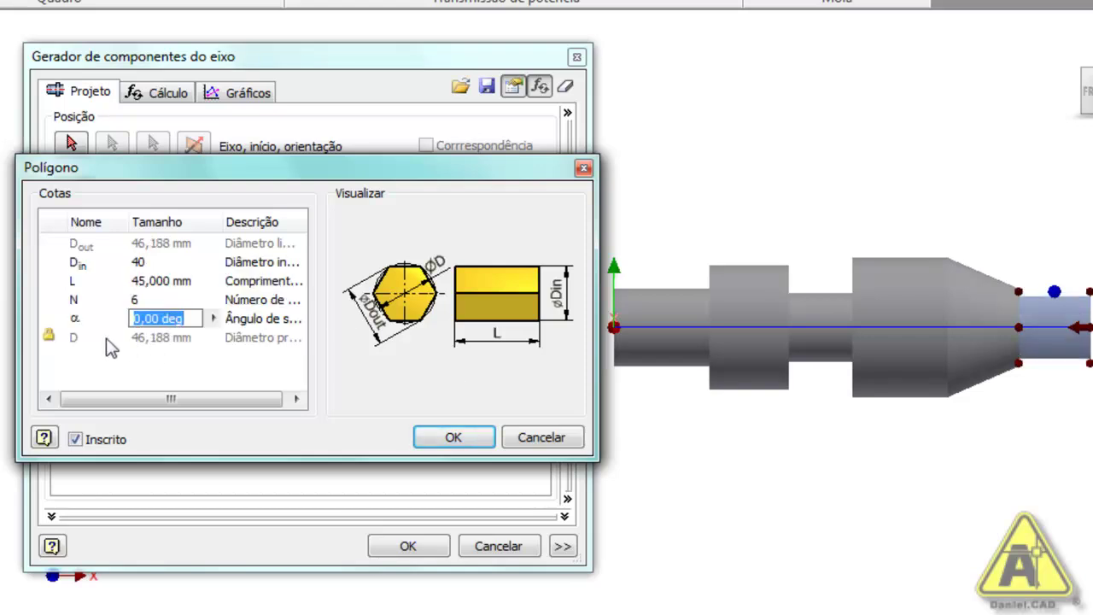
Set the polygon section's length to 60 mm and apply its dimensions
left_click(157, 281)
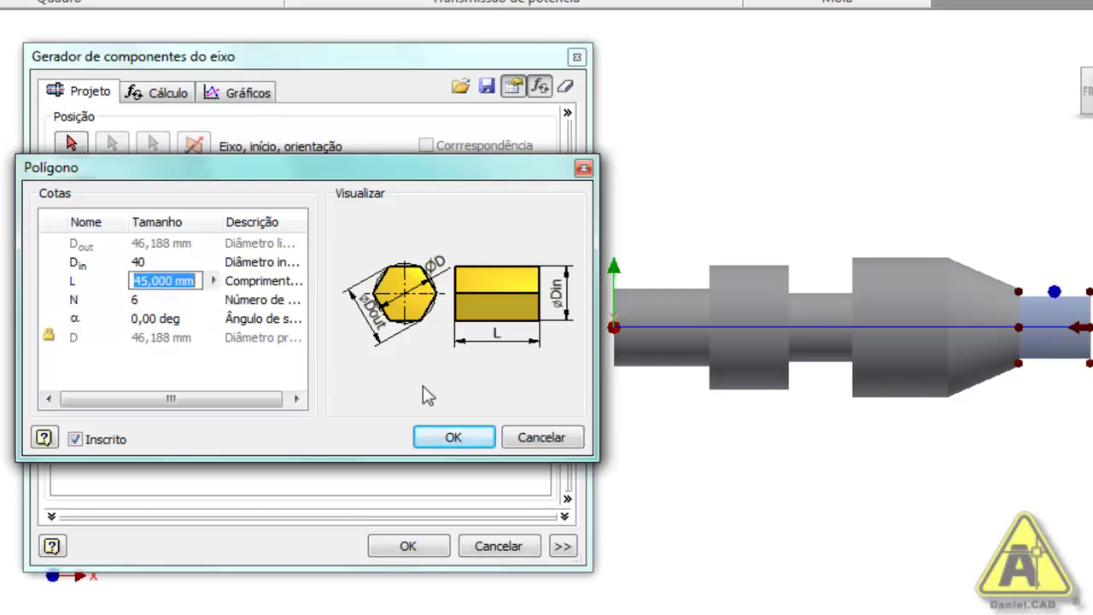
type("60")
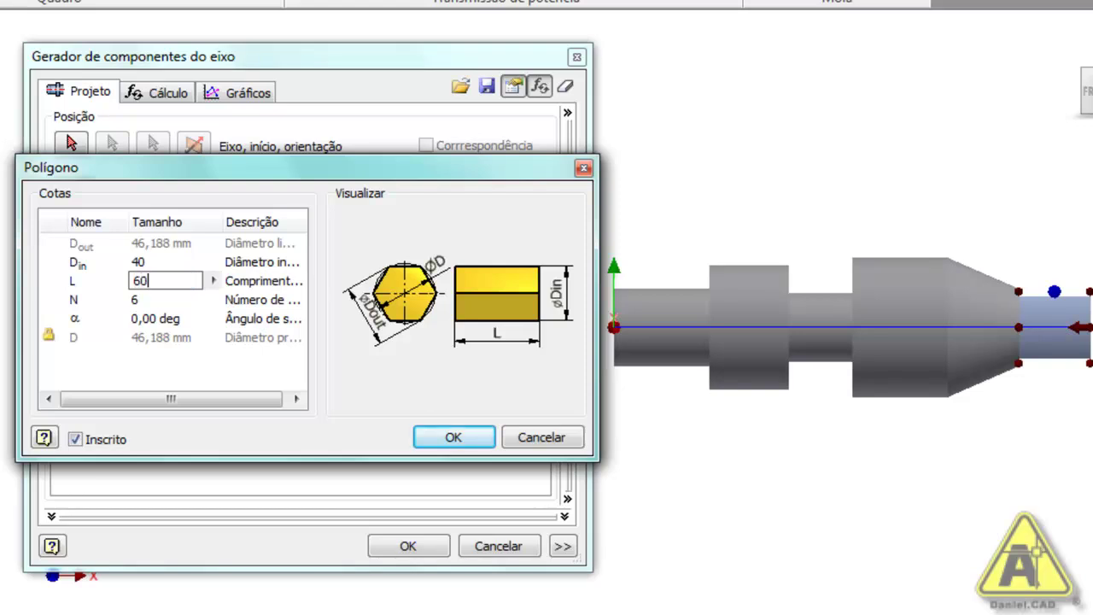
left_click(447, 444)
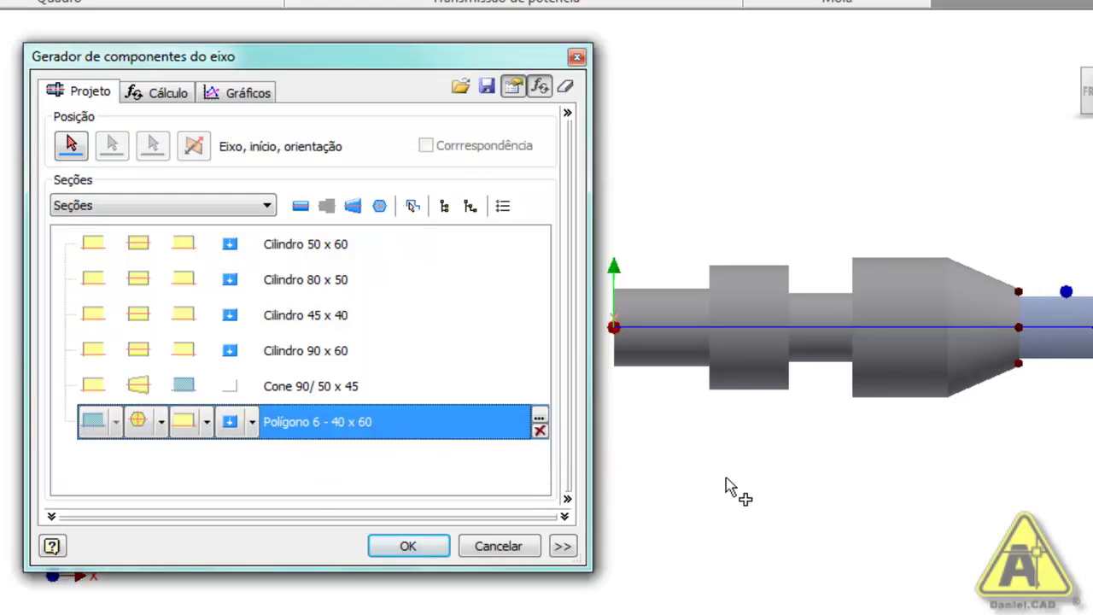
Examine the whole shaft and highlight each section in order, from the 50 x 60 cylinder to the polygon
scroll(801, 467, "down", 3)
middle_click_drag(931, 468, 879, 429)
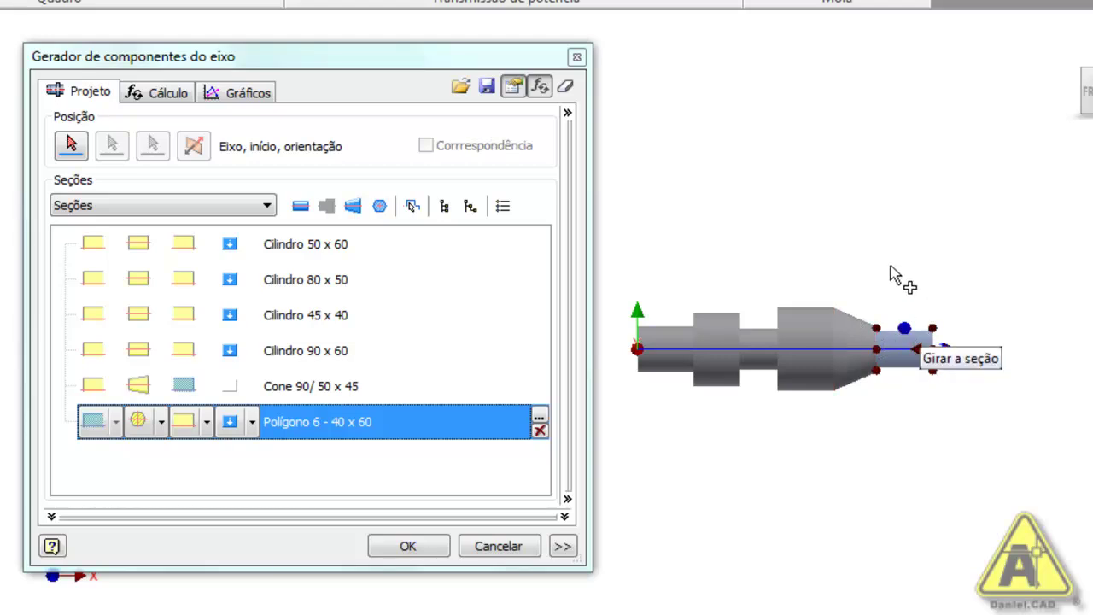
scroll(865, 281, "up", 5)
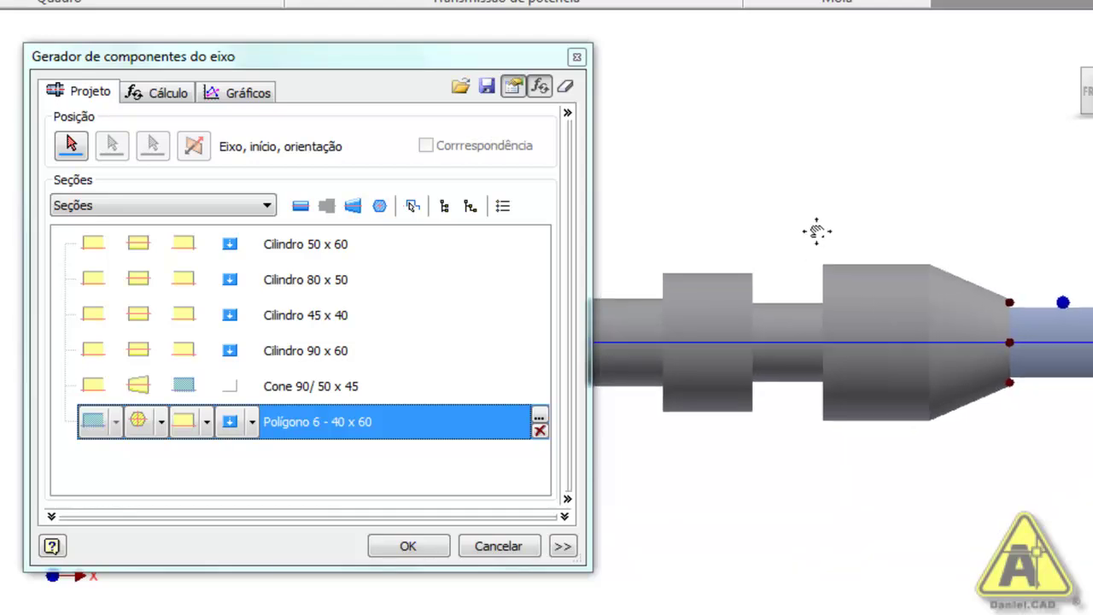
scroll(842, 224, "down", 4)
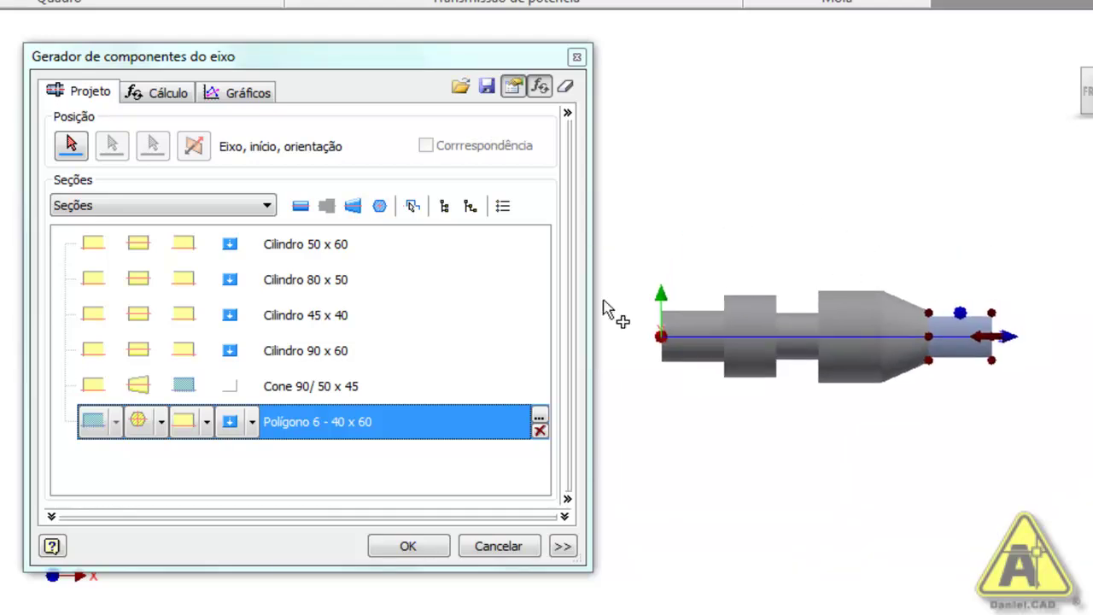
left_click(326, 248)
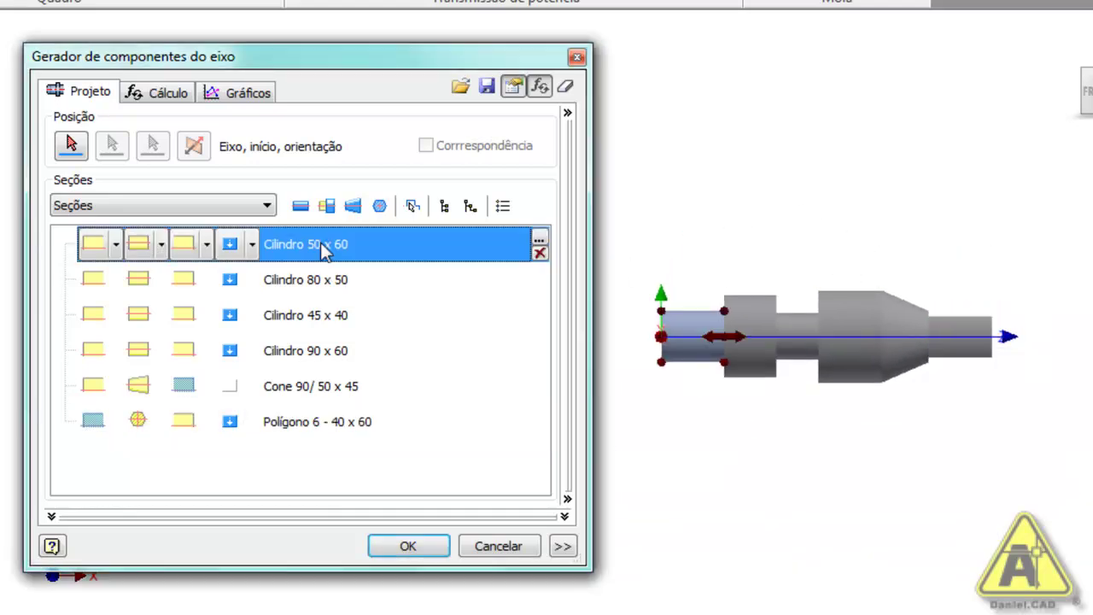
left_click(317, 279)
left_click(320, 321)
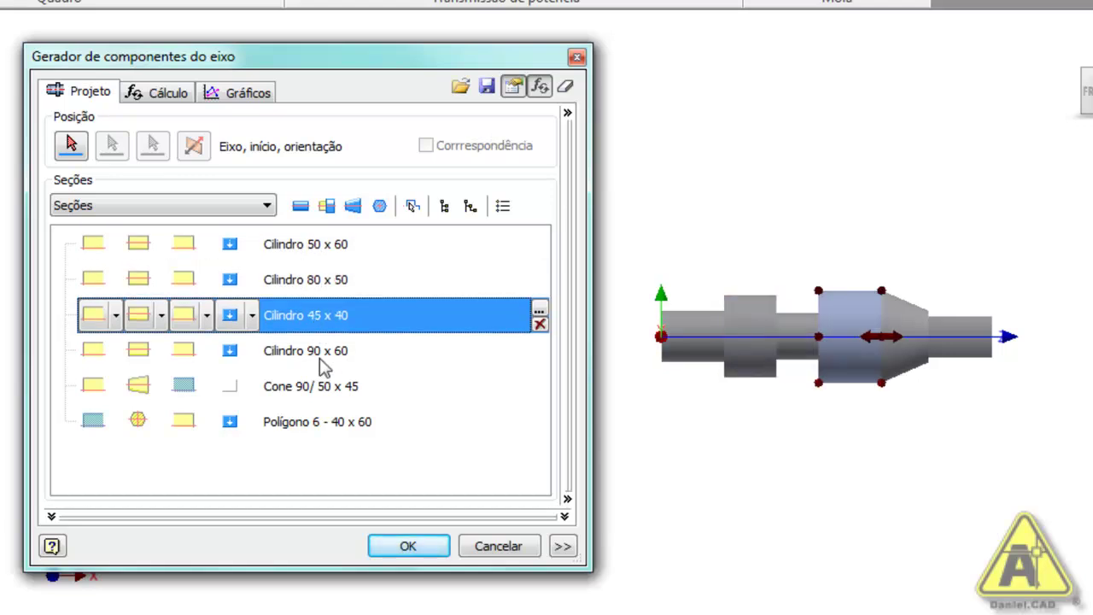
left_click(319, 356)
left_click(322, 389)
left_click(318, 423)
Add a chamfer to the first edge of the 50 x 60 cylinder section
left_click(326, 254)
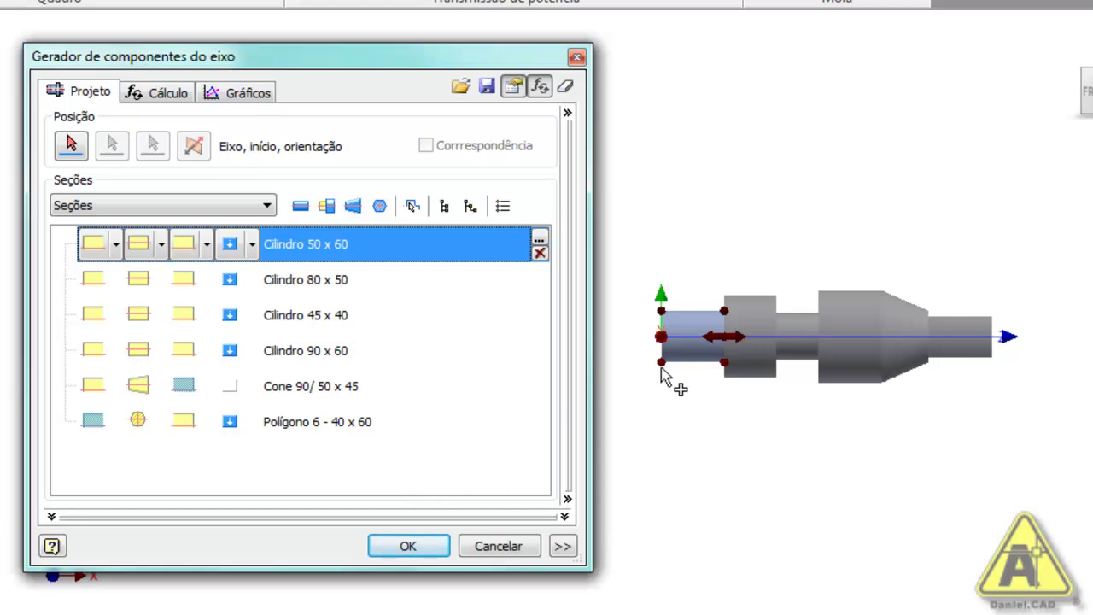
scroll(649, 336, "up", 5)
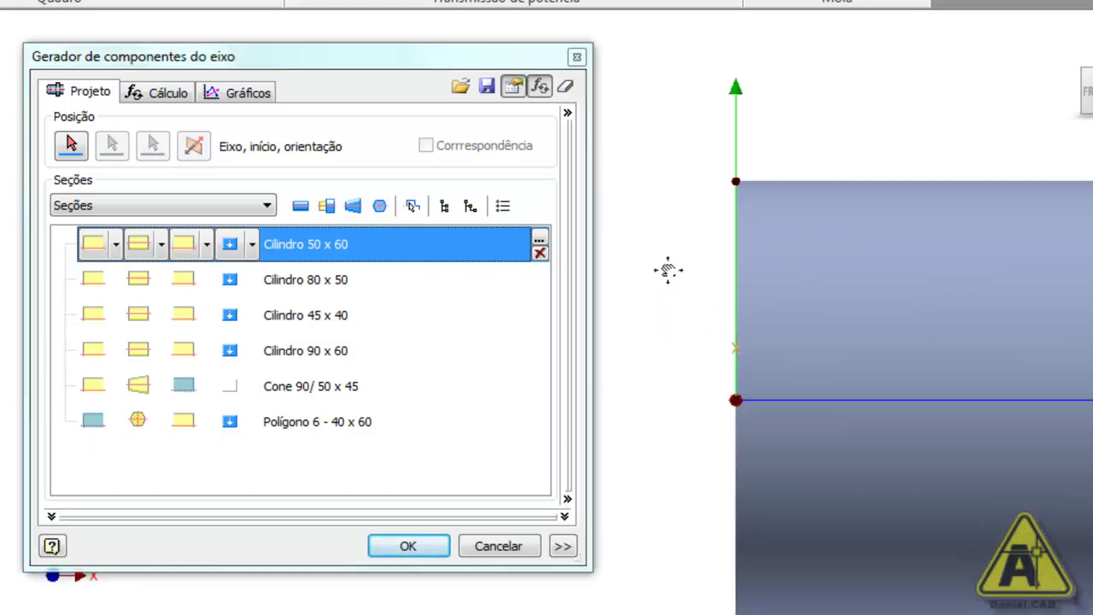
middle_click_drag(668, 270, 654, 224)
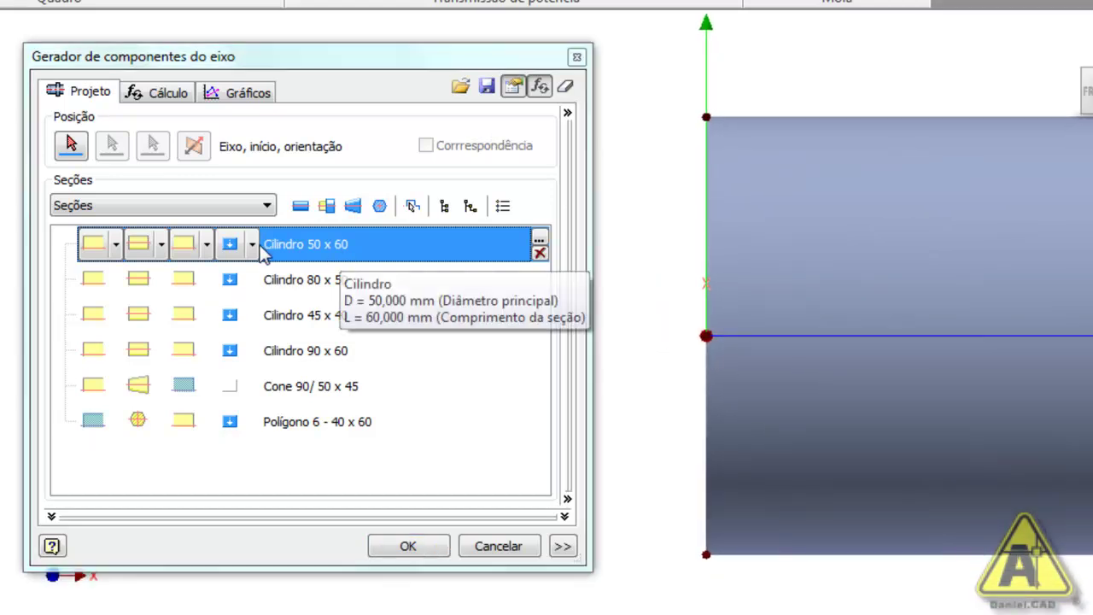
scroll(613, 252, "down", 3)
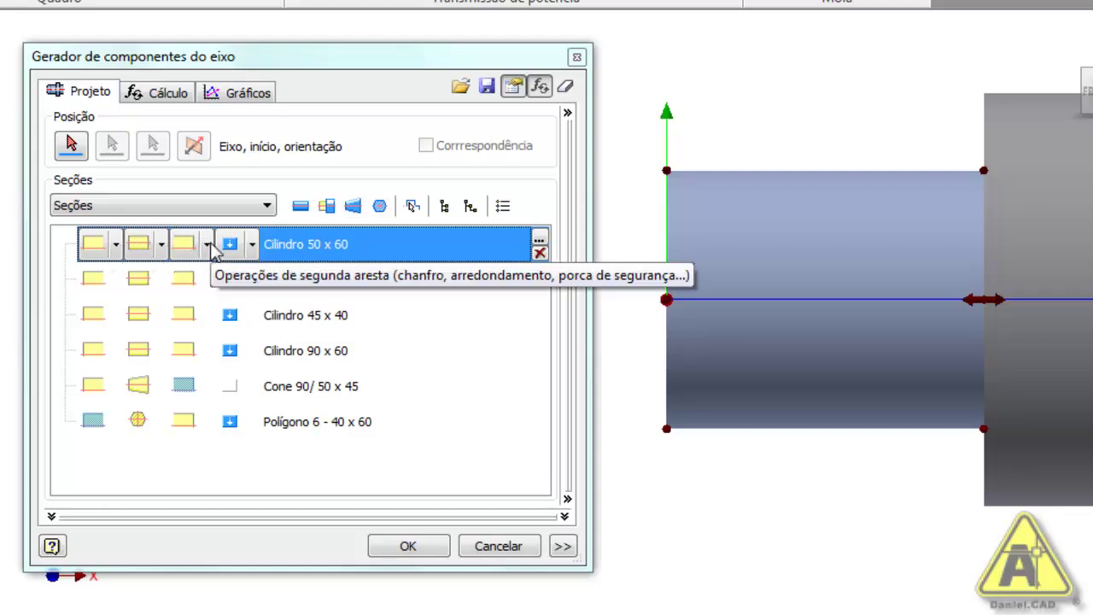
left_click(117, 250)
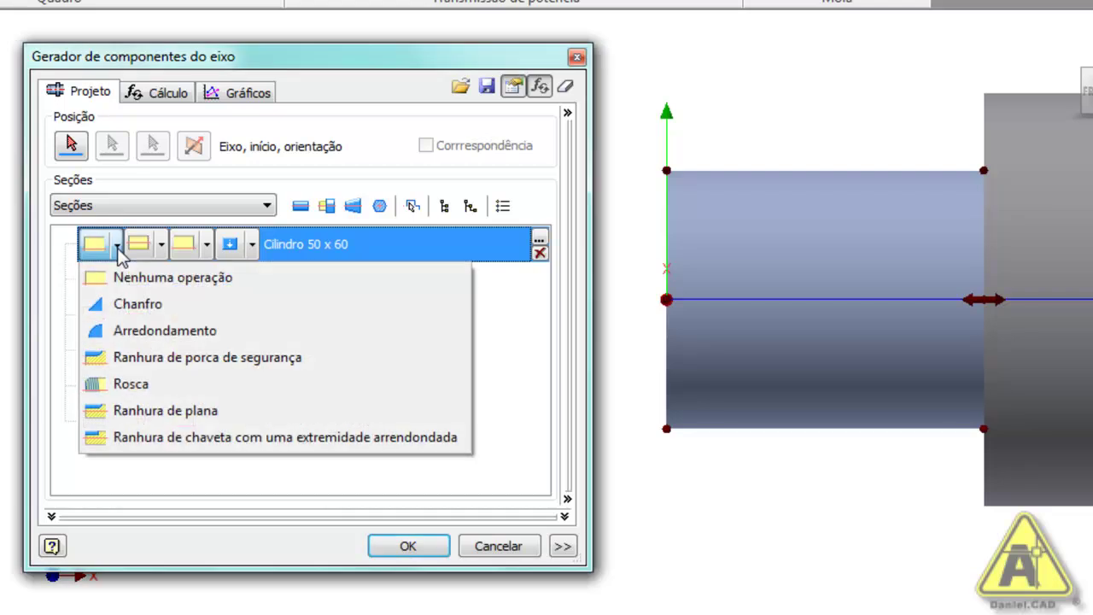
left_click(134, 308)
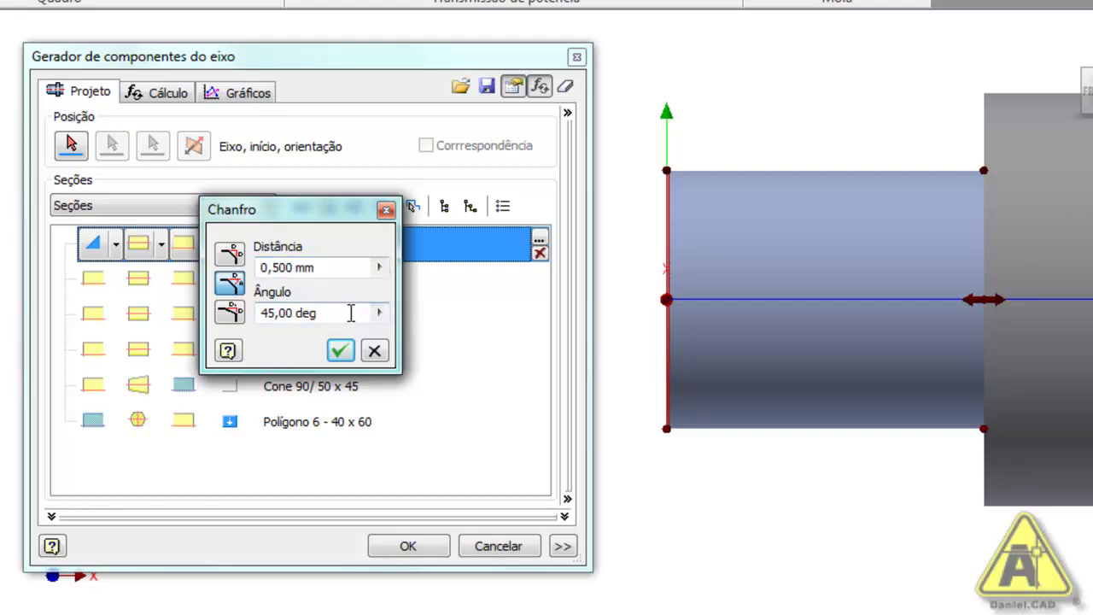
Try a chamfer distance of 2 mm, set it to 6 mm and apply the chamfer
left_click(346, 268)
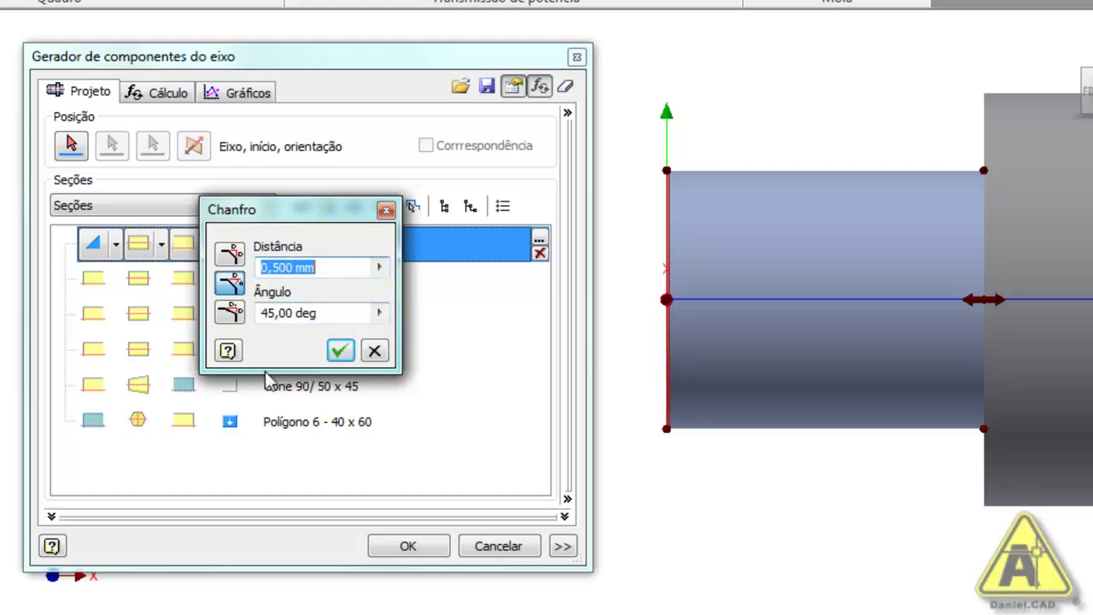
type("2")
left_click(333, 312)
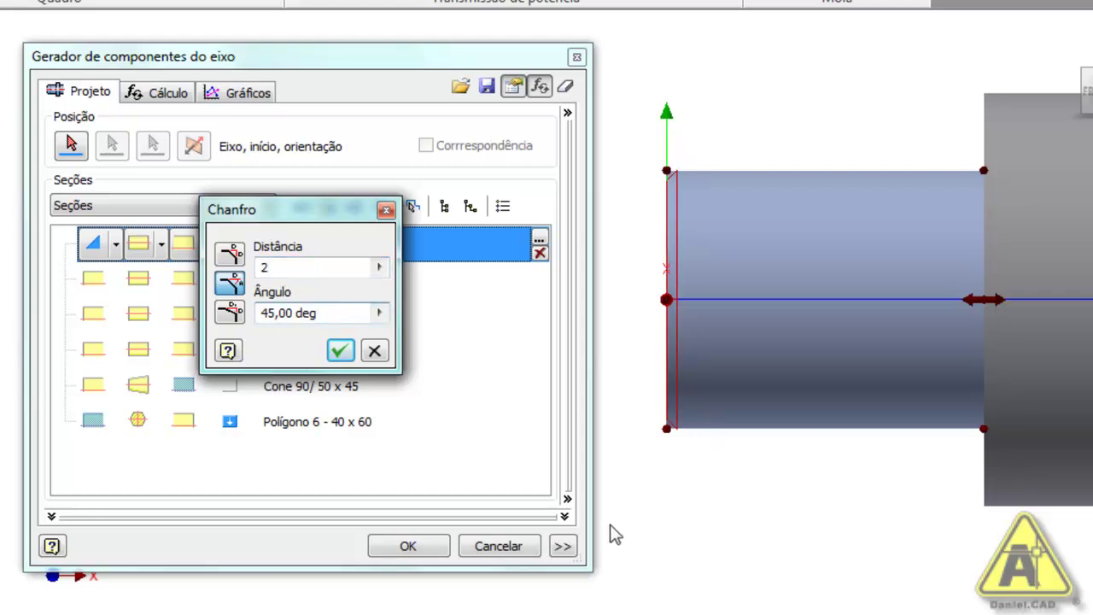
double_click(259, 269)
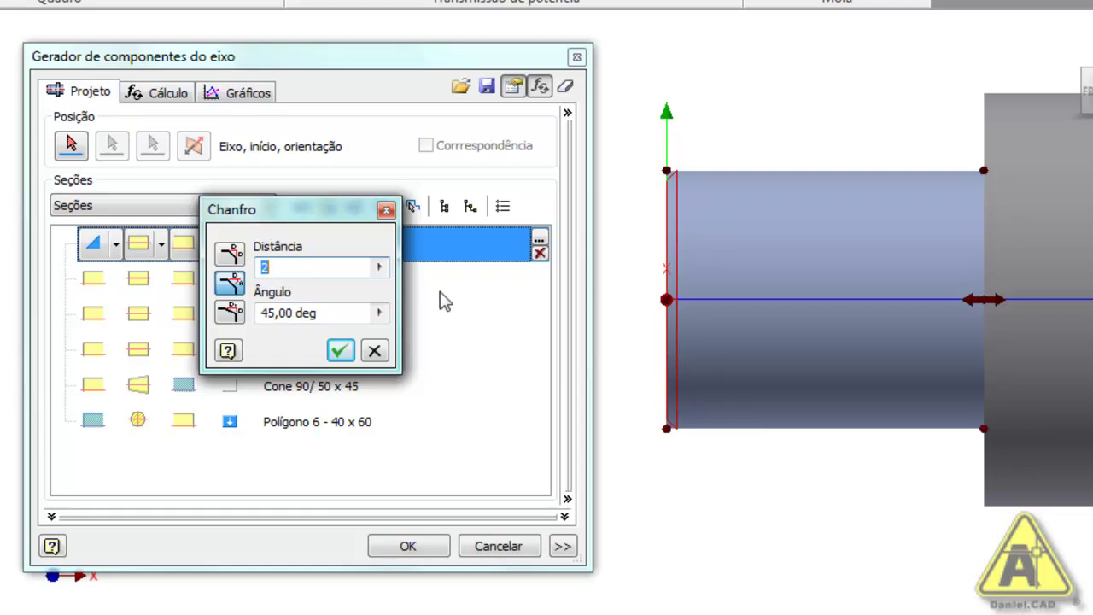
type("6")
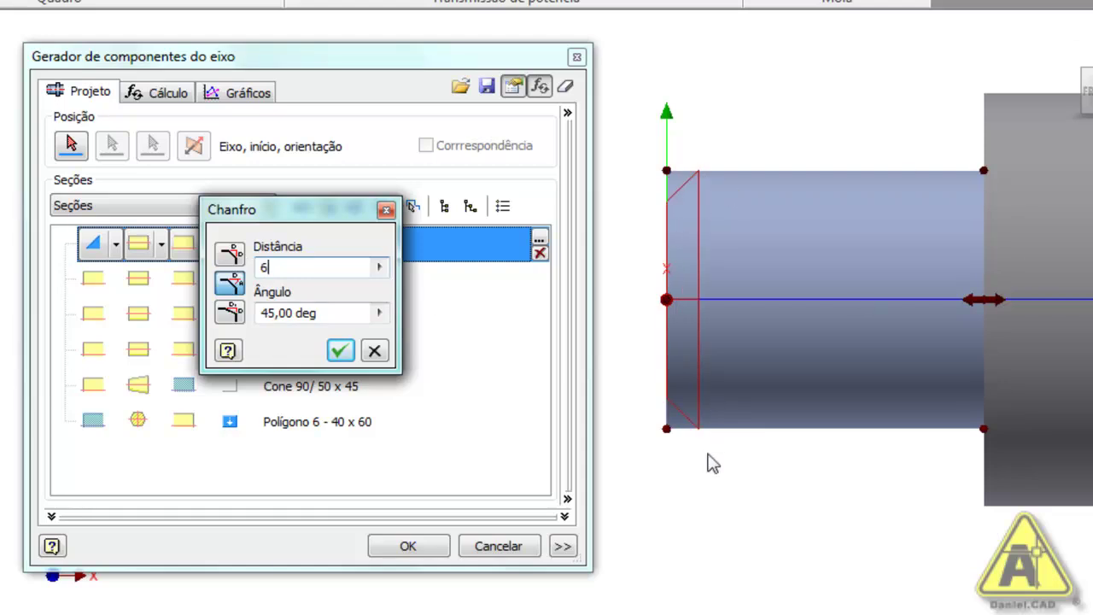
left_click(341, 352)
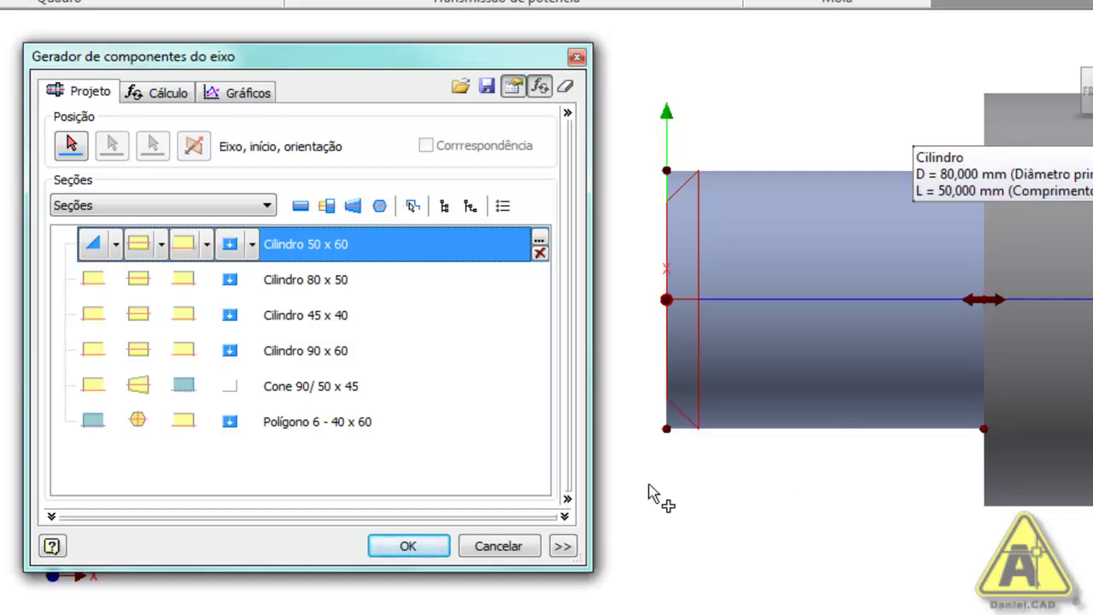
Round the second edge of the 50 x 60 cylinder with a 4 mm radius
left_click(206, 247)
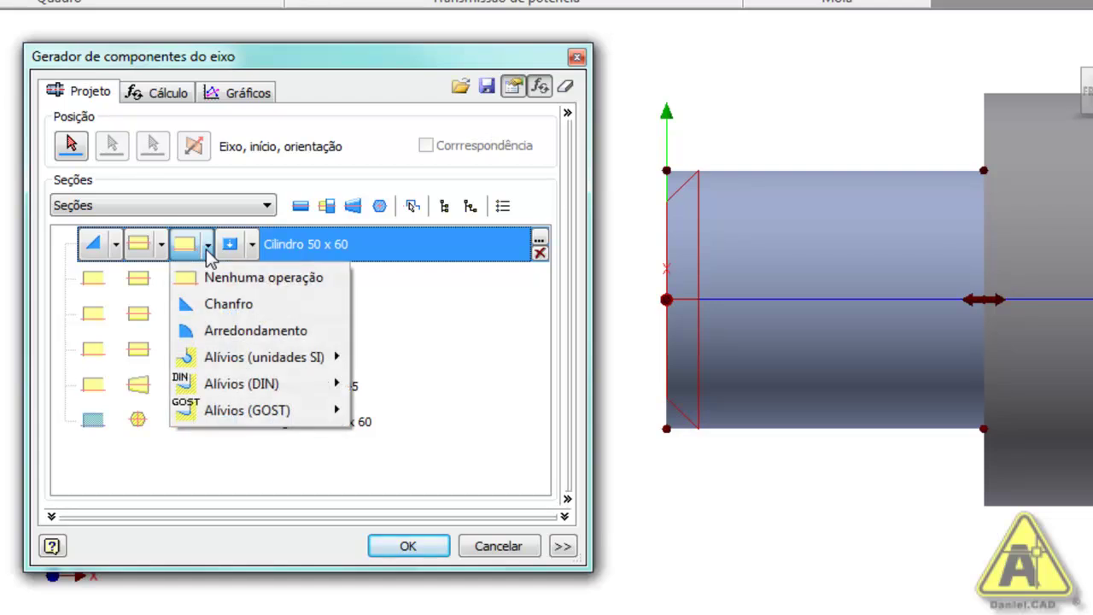
left_click(231, 332)
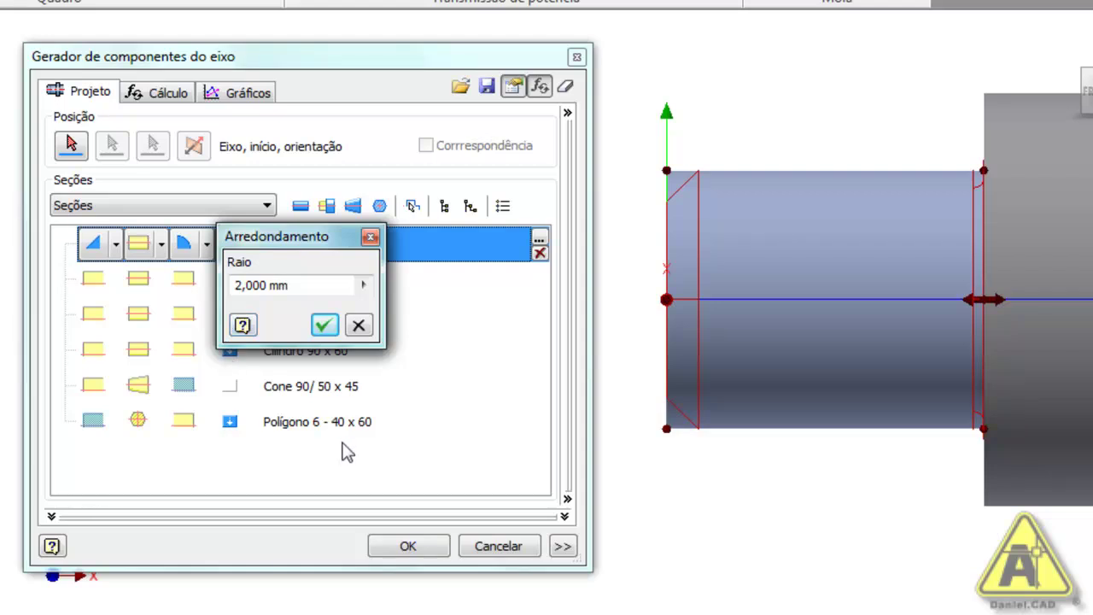
double_click(312, 285)
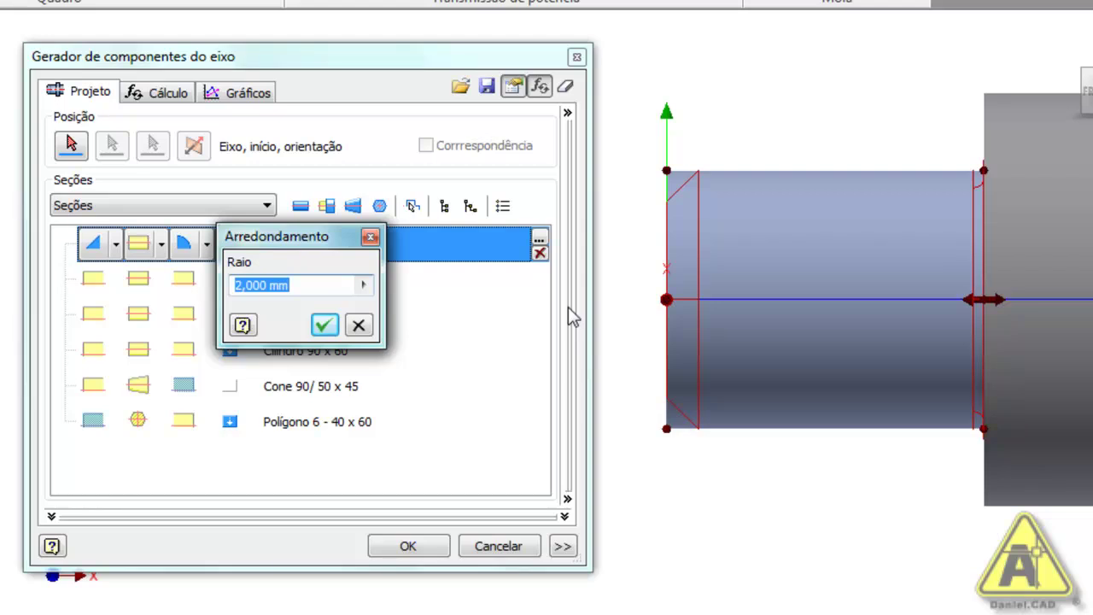
type("4")
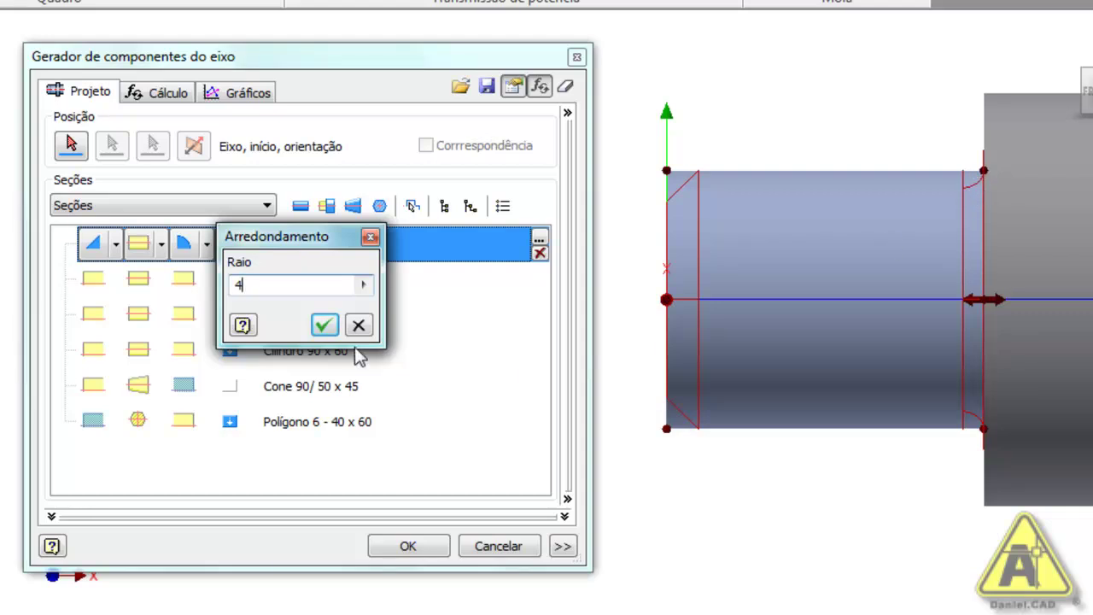
left_click(324, 325)
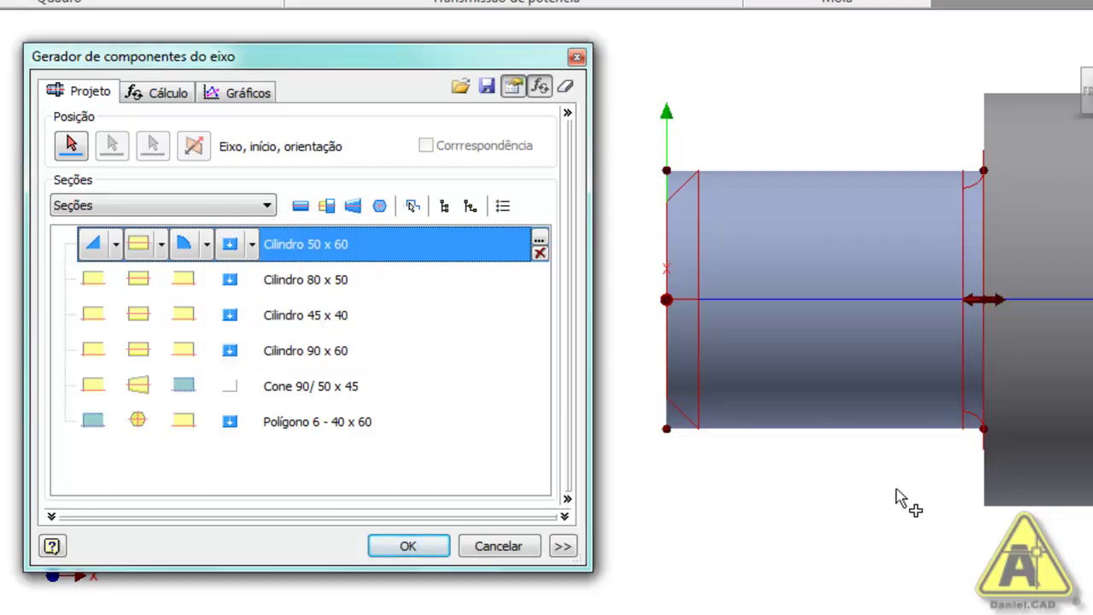
Add a thread to the first edge of the 80 x 50 cylinder section
scroll(893, 489, "down", 3)
middle_click_drag(975, 492, 809, 458)
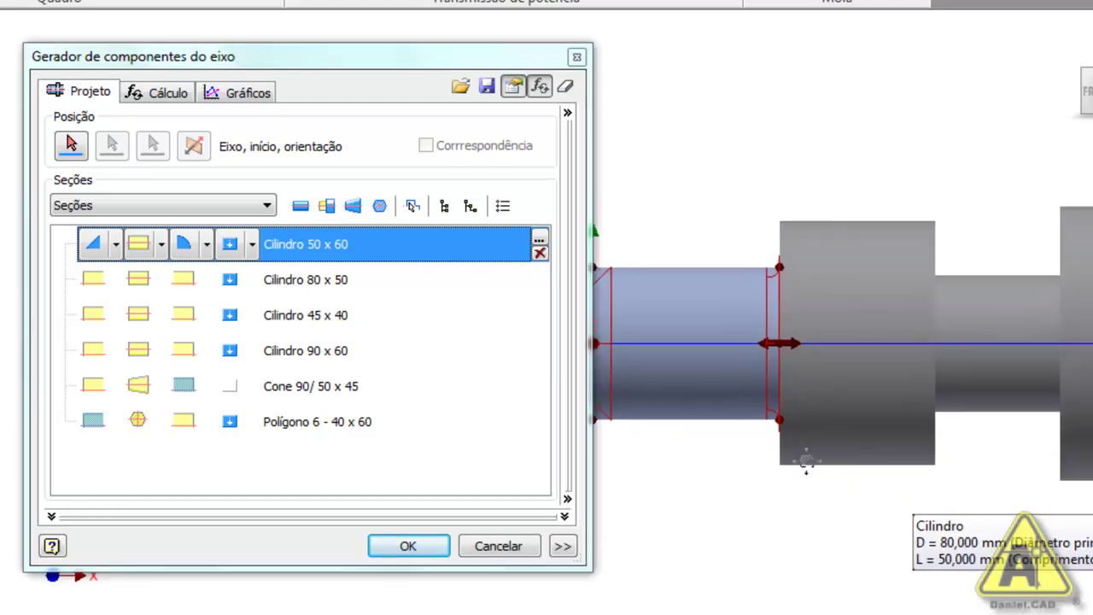
scroll(810, 484, "up", 4)
middle_click_drag(838, 421, 853, 521)
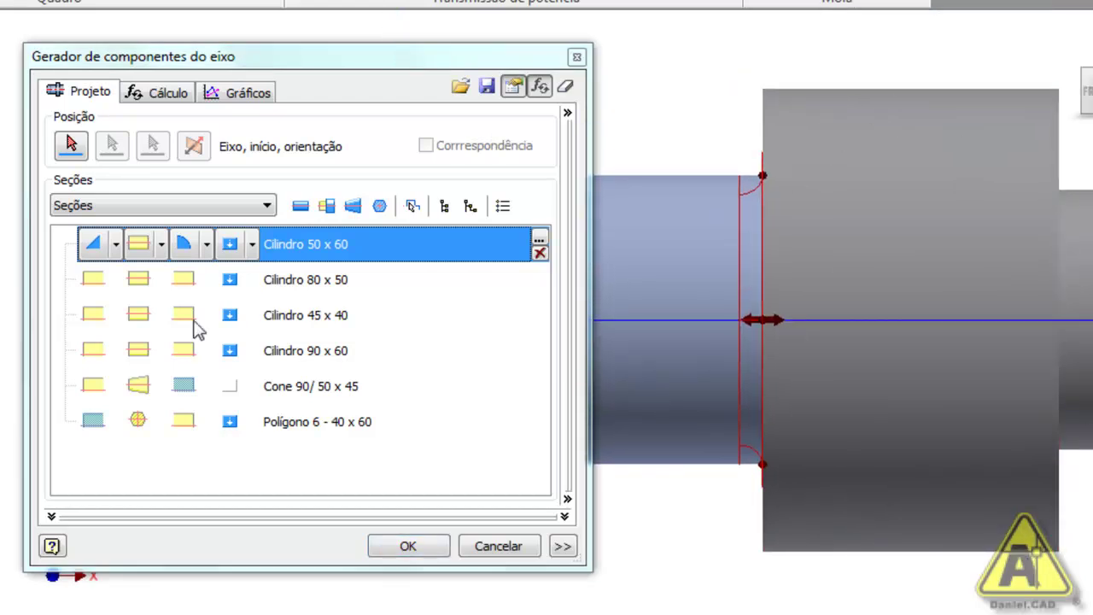
left_click(103, 290)
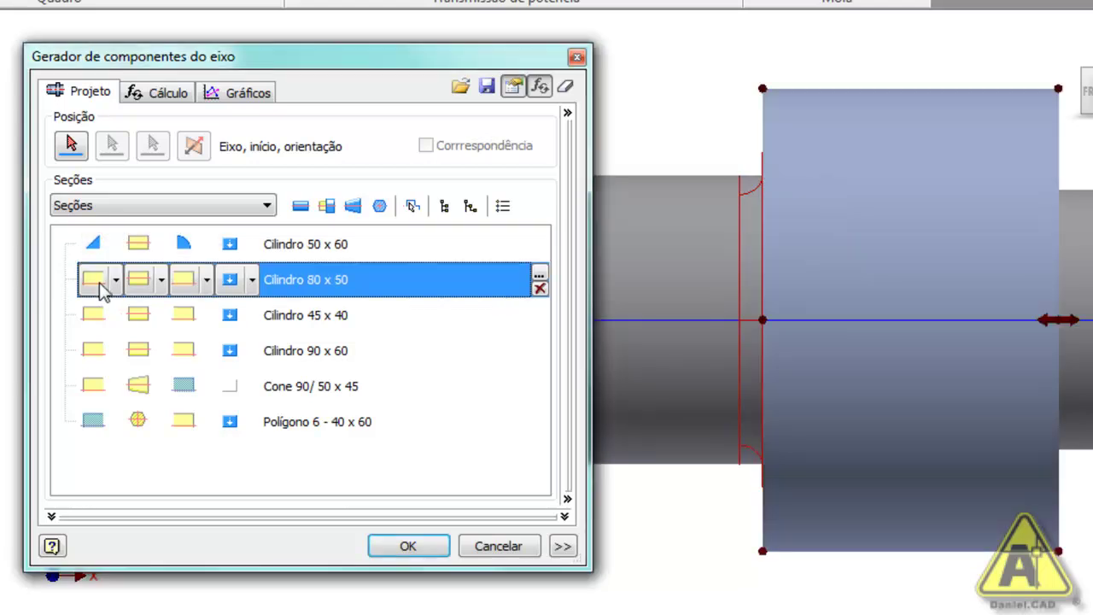
left_click(117, 280)
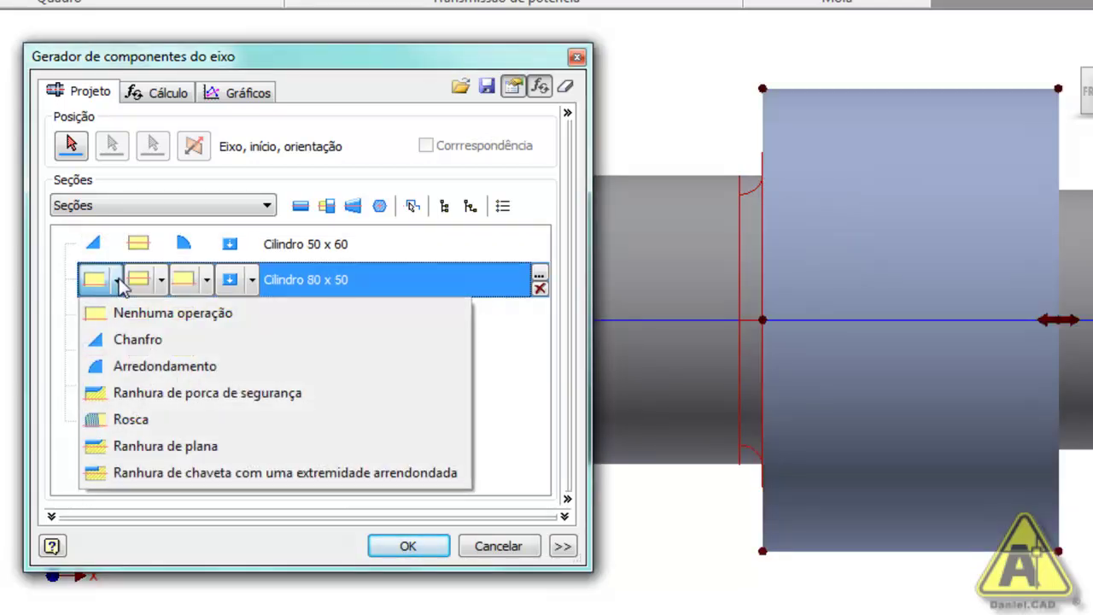
left_click(98, 419)
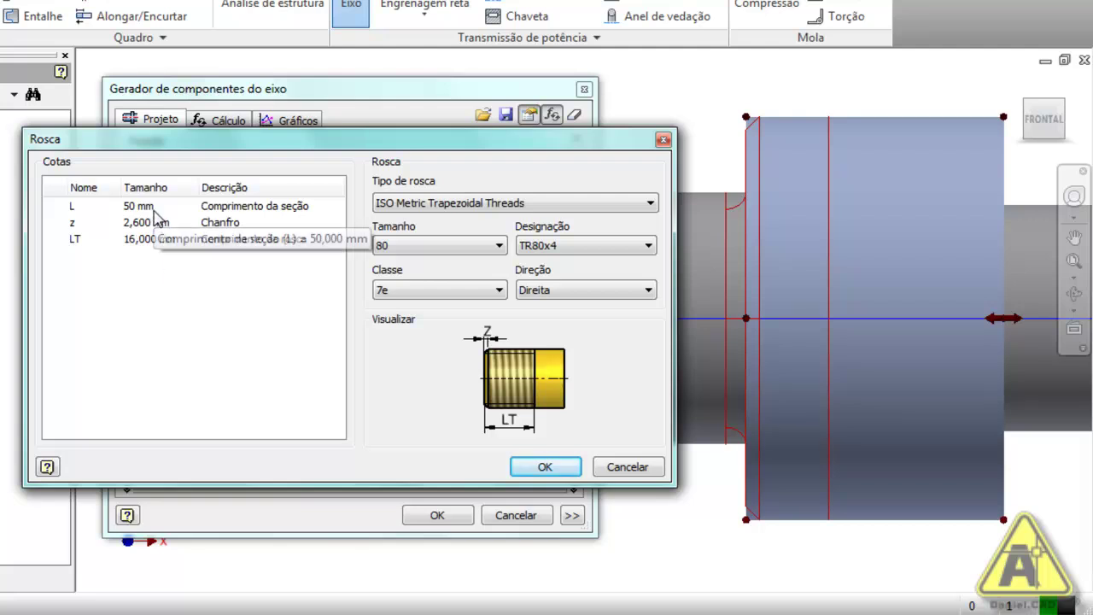
Set the thread's chamfer to 4 mm and its length to 30 mm
mouse_move(150, 215)
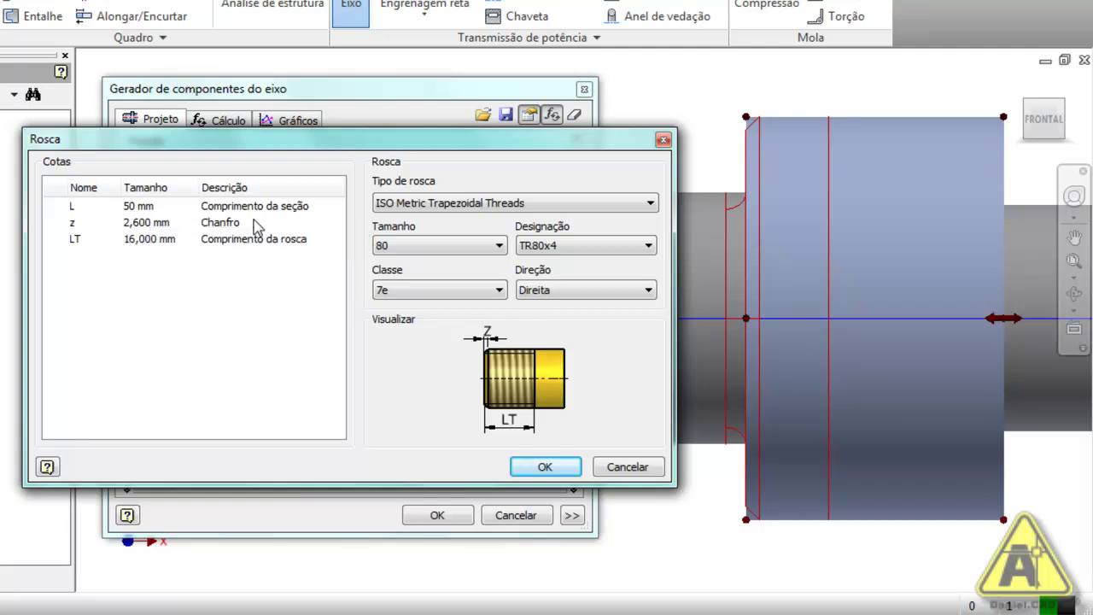
left_click(154, 224)
type("4")
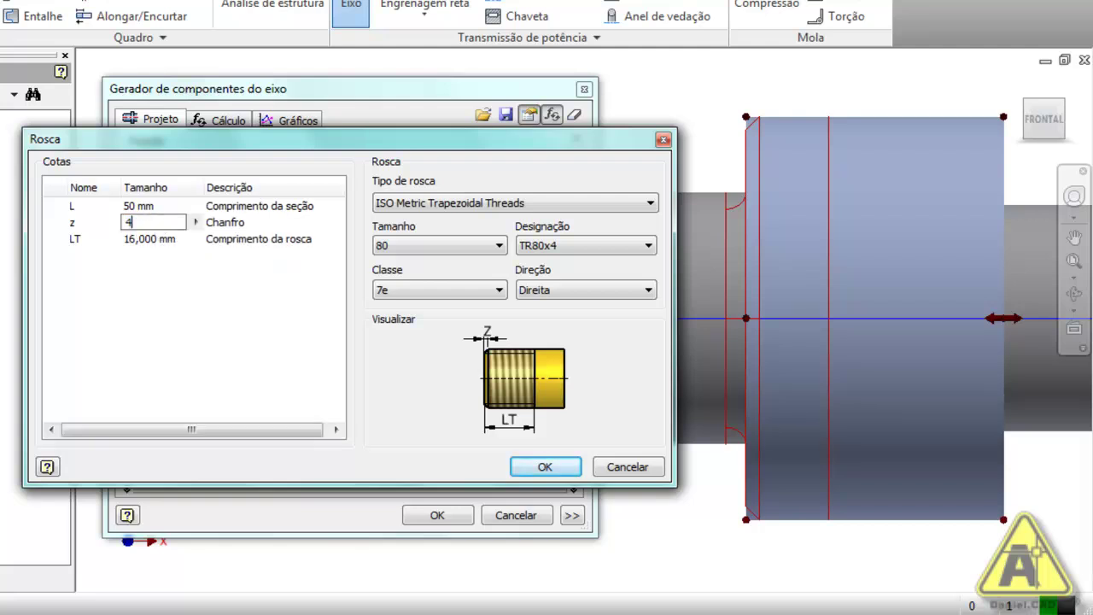
left_click(160, 240)
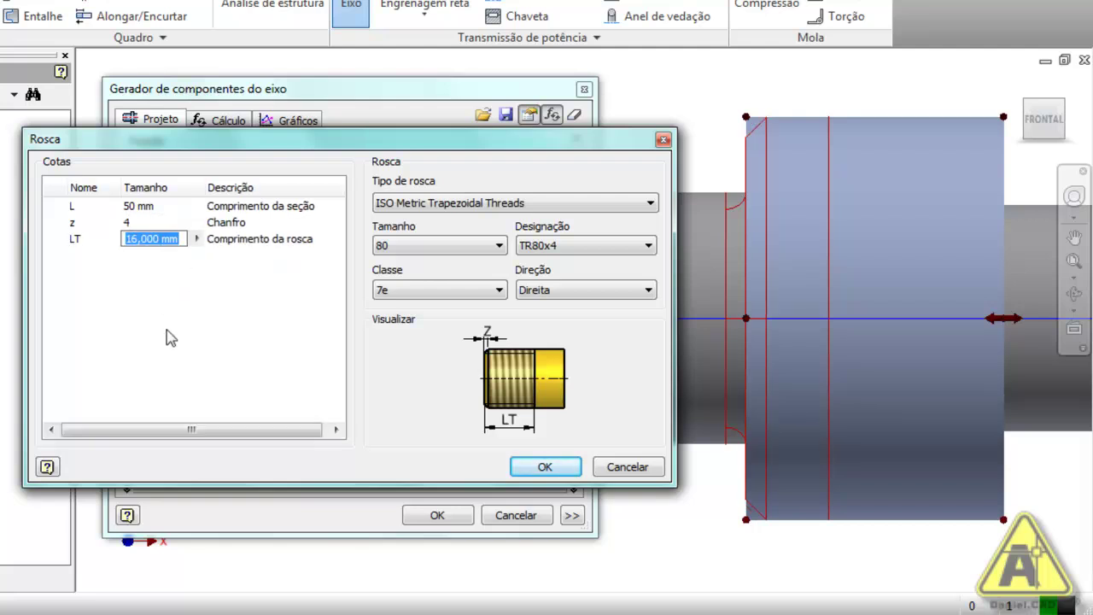
type("3")
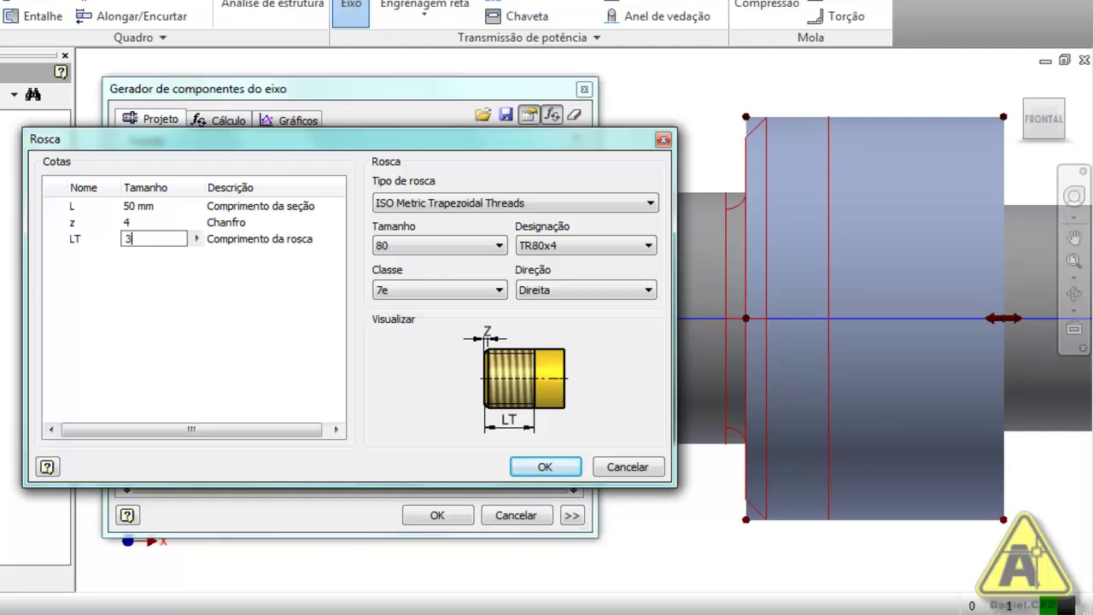
type("0")
left_click(150, 207)
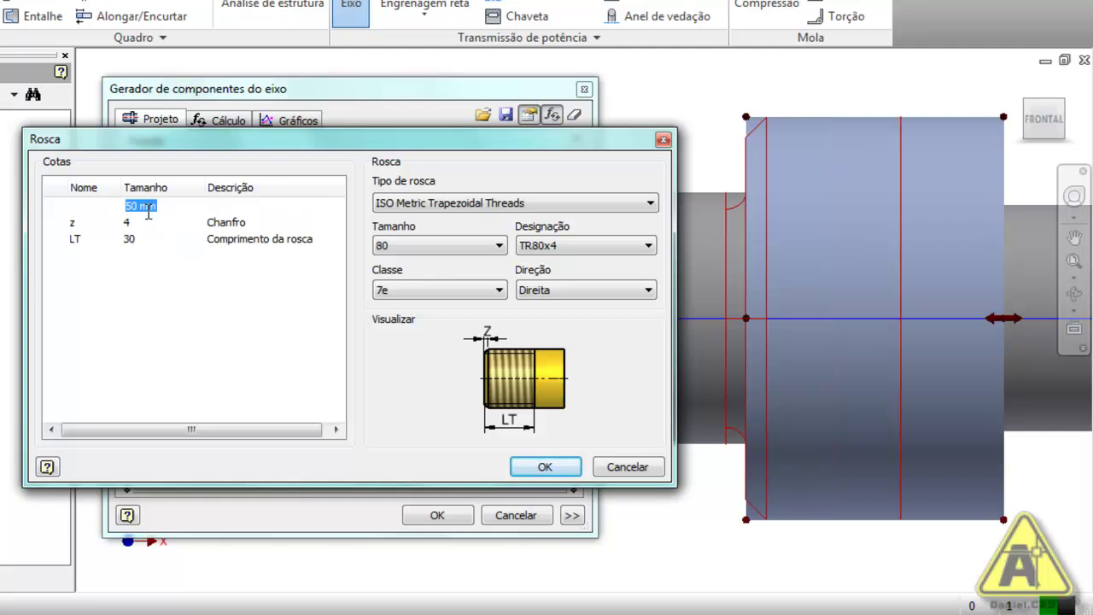
Try a thread length of 50 mm and set it back to 30 mm
left_click(159, 240)
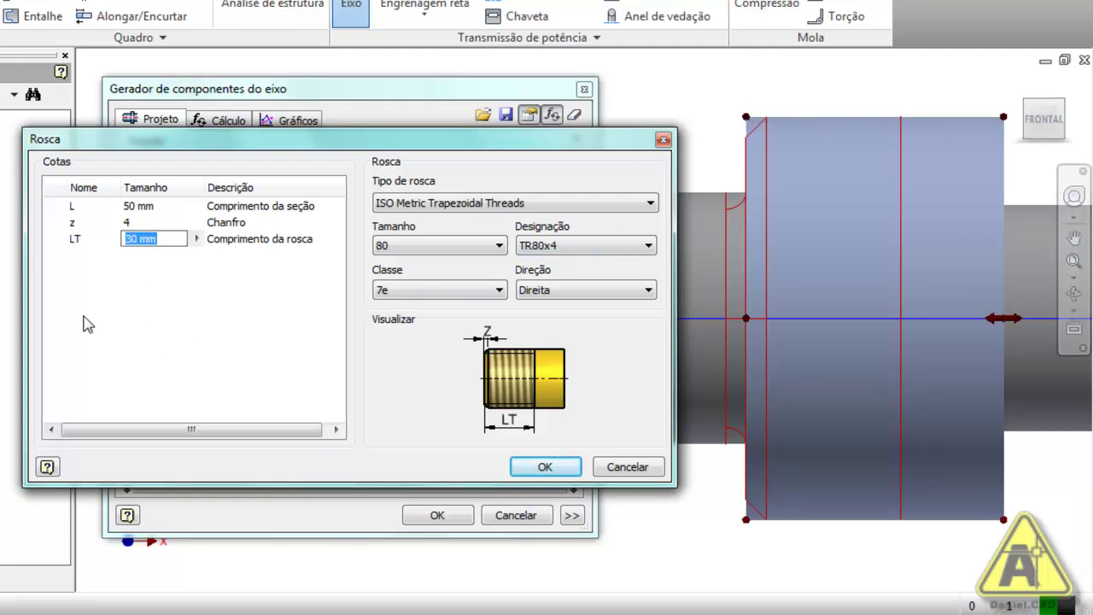
type("50")
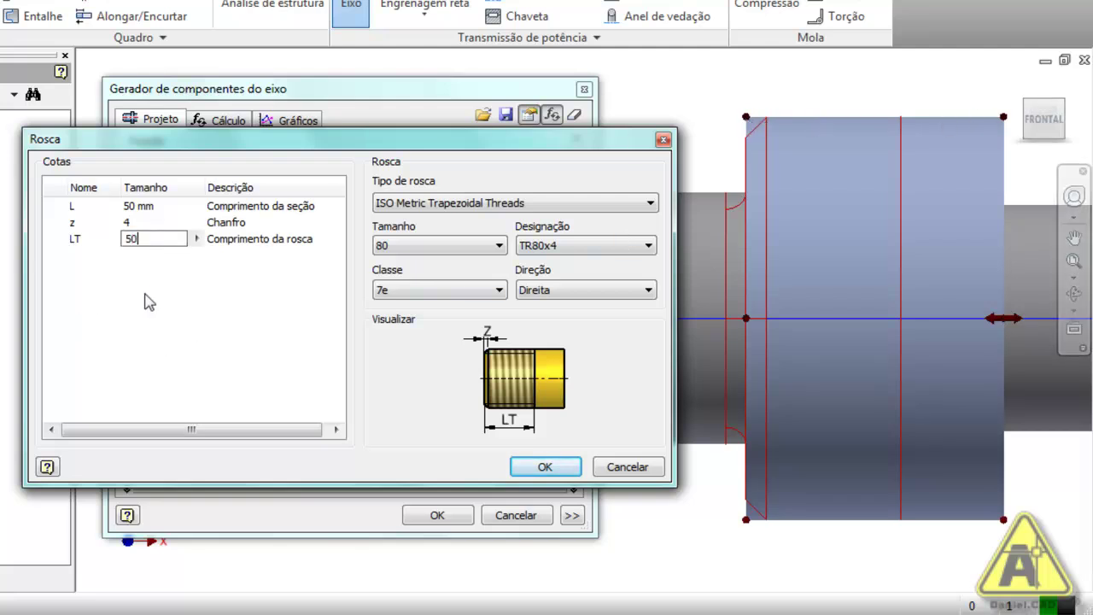
left_click(163, 207)
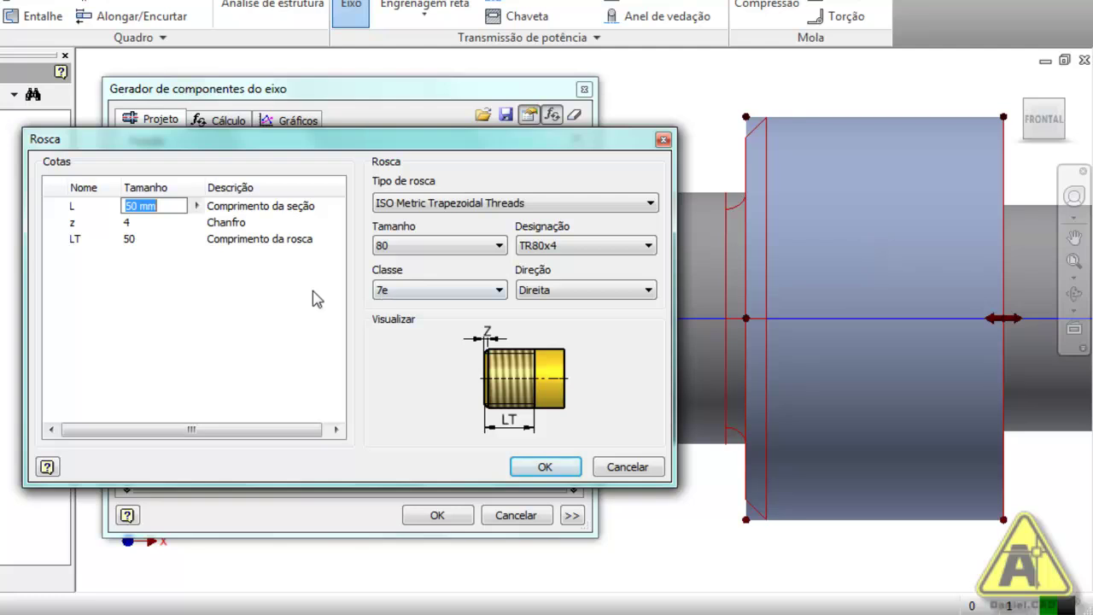
left_click(152, 240)
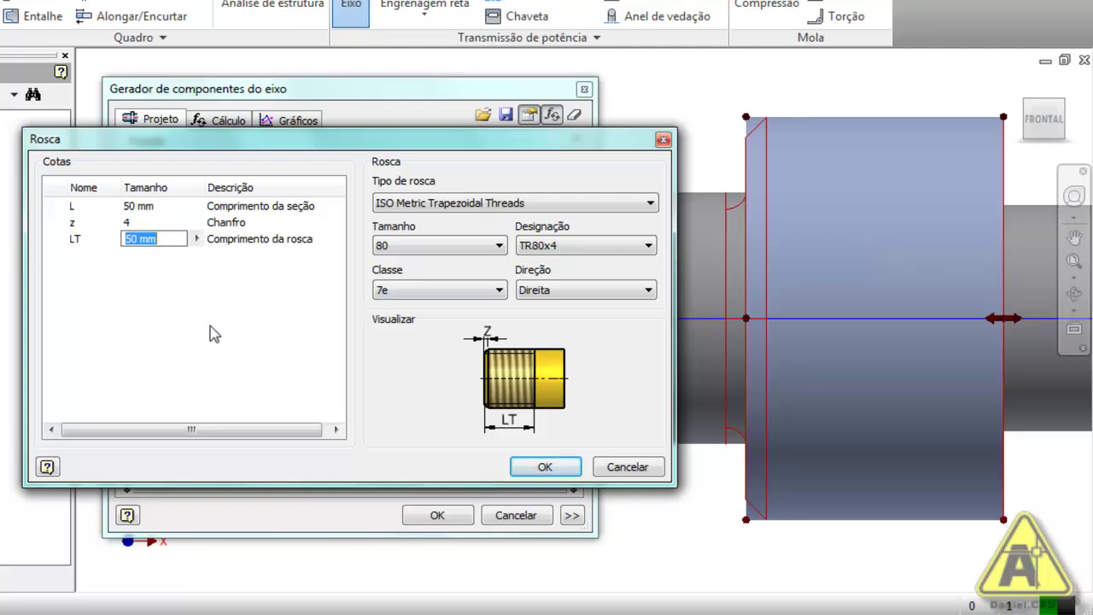
type("30")
left_click(129, 207)
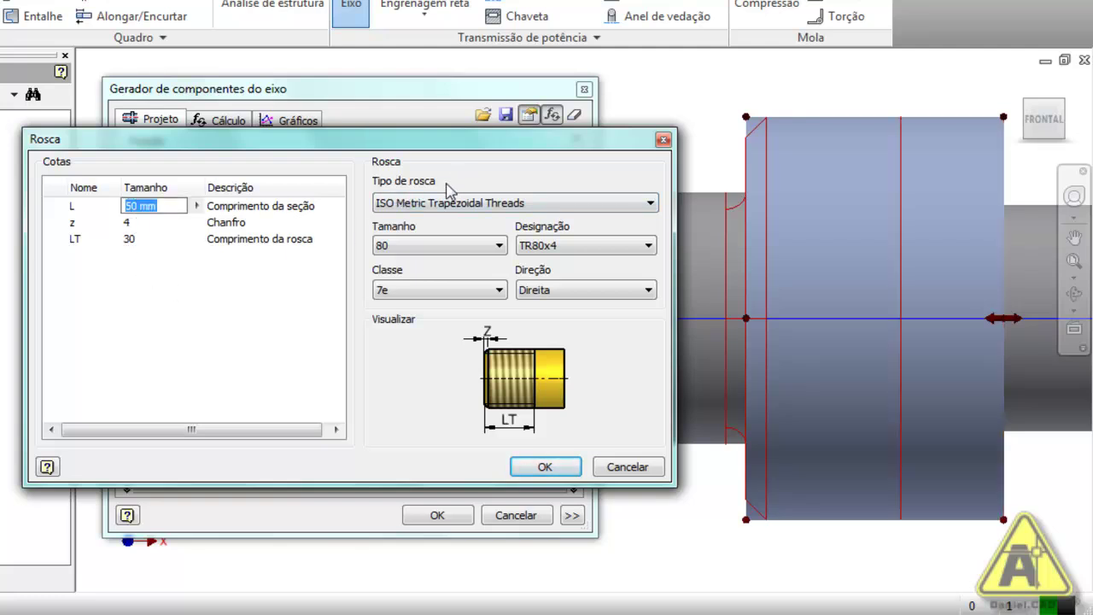
Examine the available thread types and the designations offered for thread size 80
left_click(551, 205)
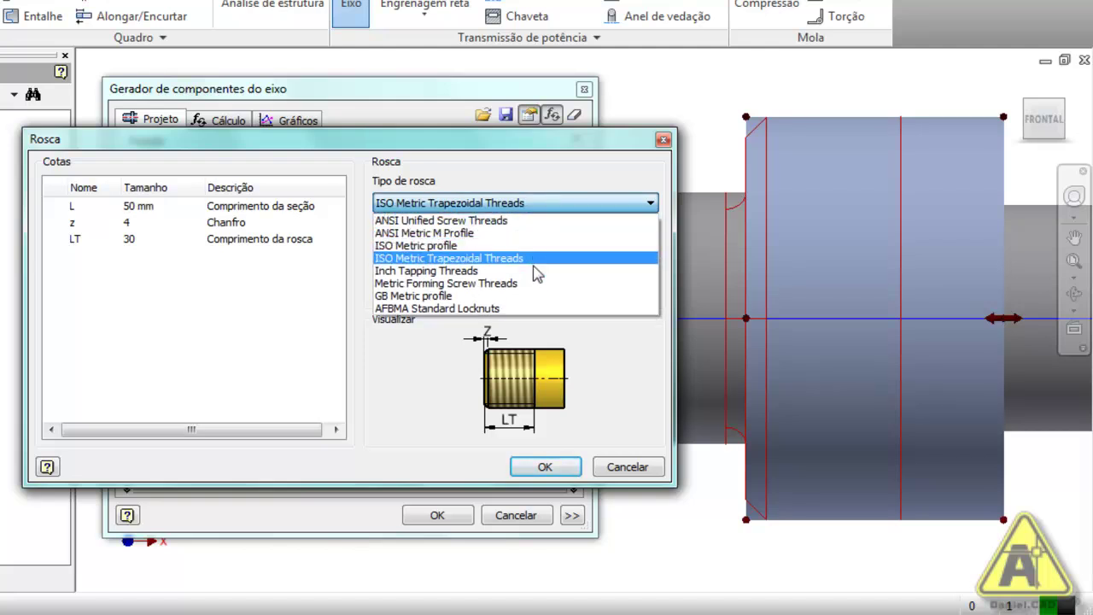
left_click(549, 200)
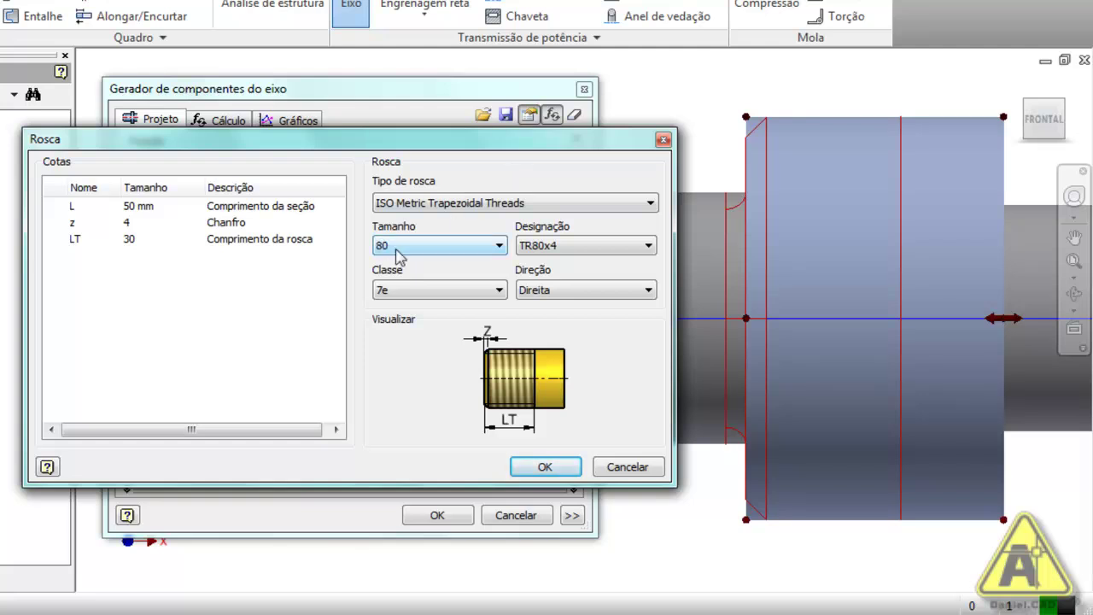
left_click(561, 260)
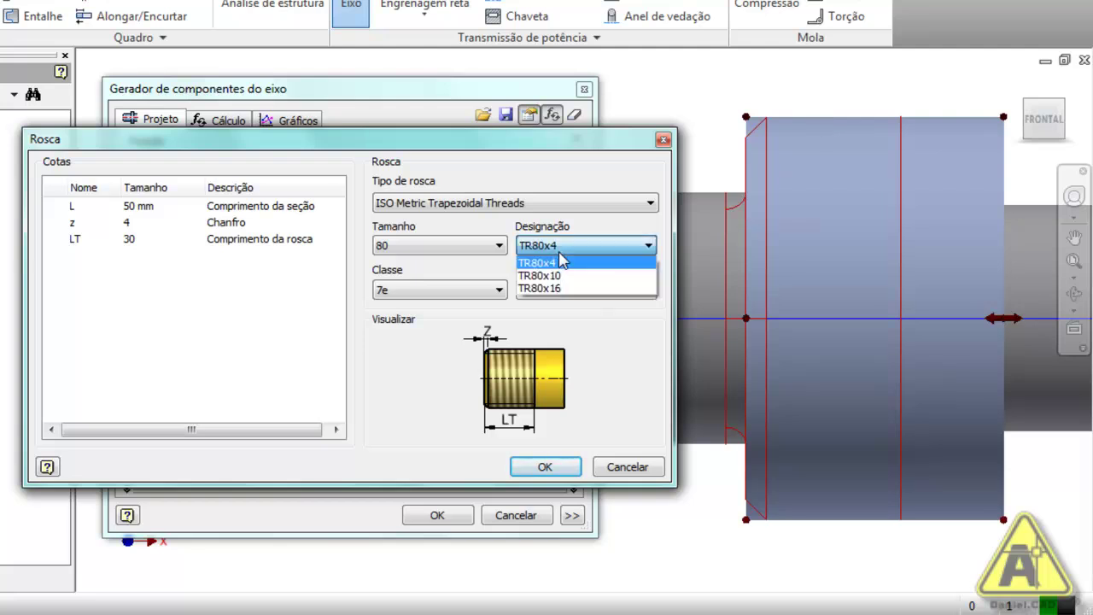
left_click(604, 245)
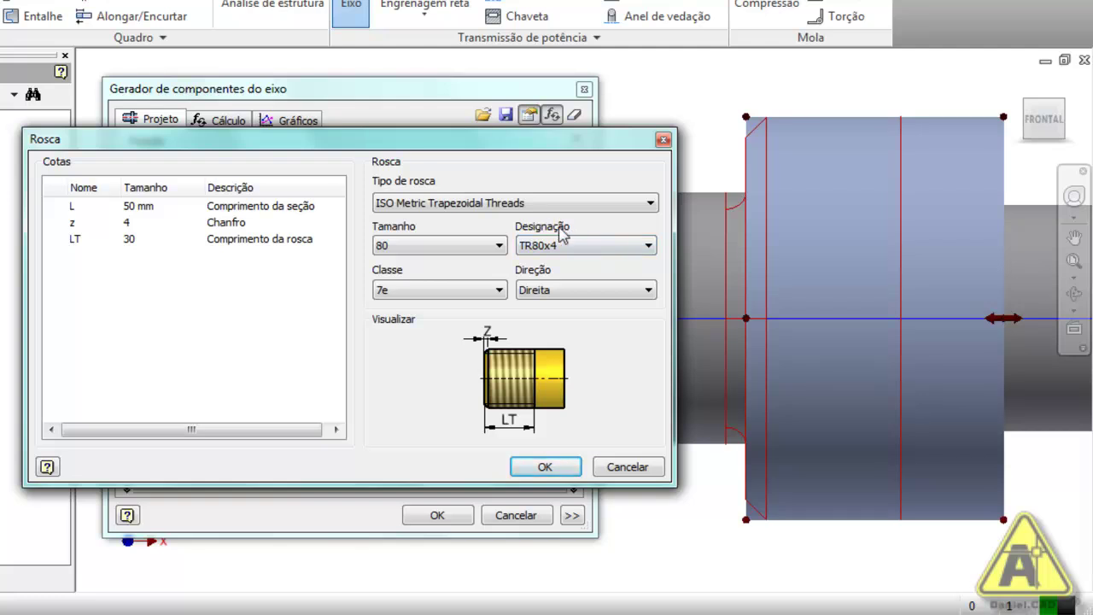
Accept the thread with designation TR80x4, class 7e and right-hand (Direita) direction
left_click(570, 253)
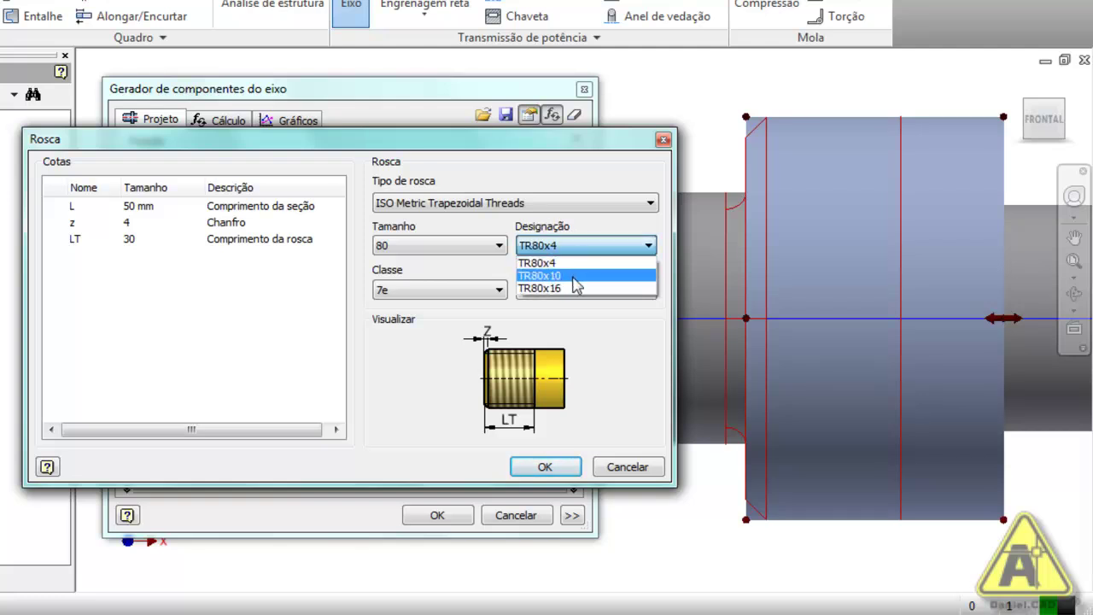
left_click(606, 362)
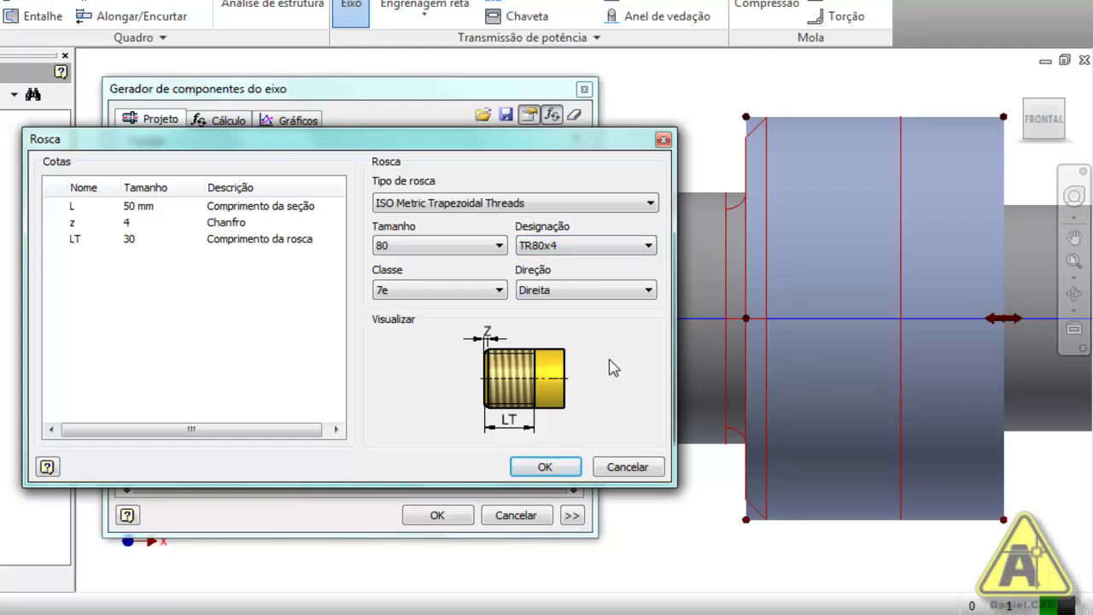
left_click(496, 291)
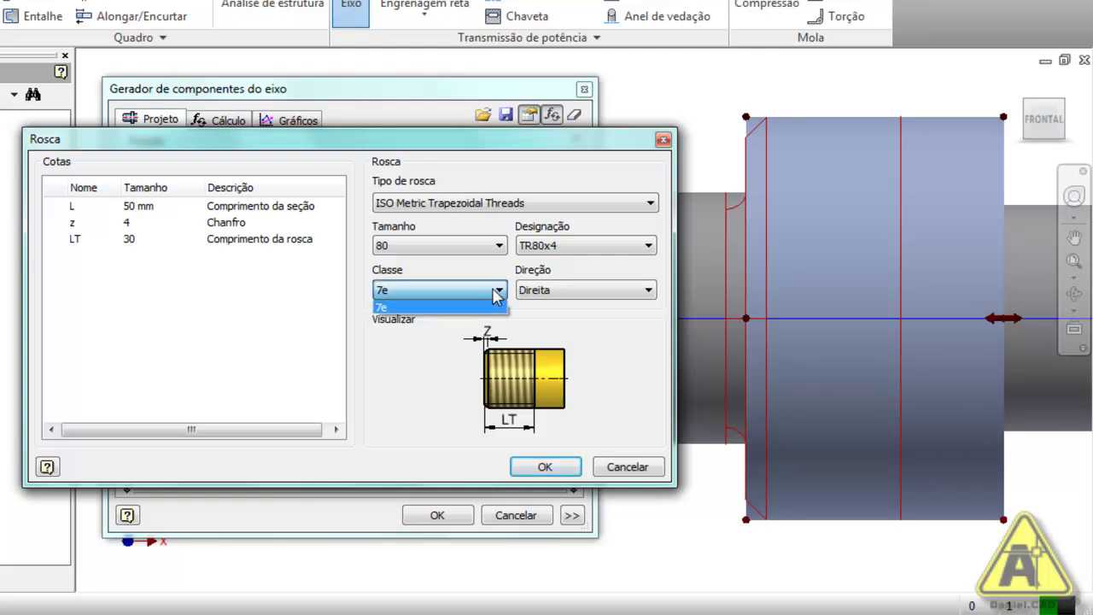
left_click(493, 290)
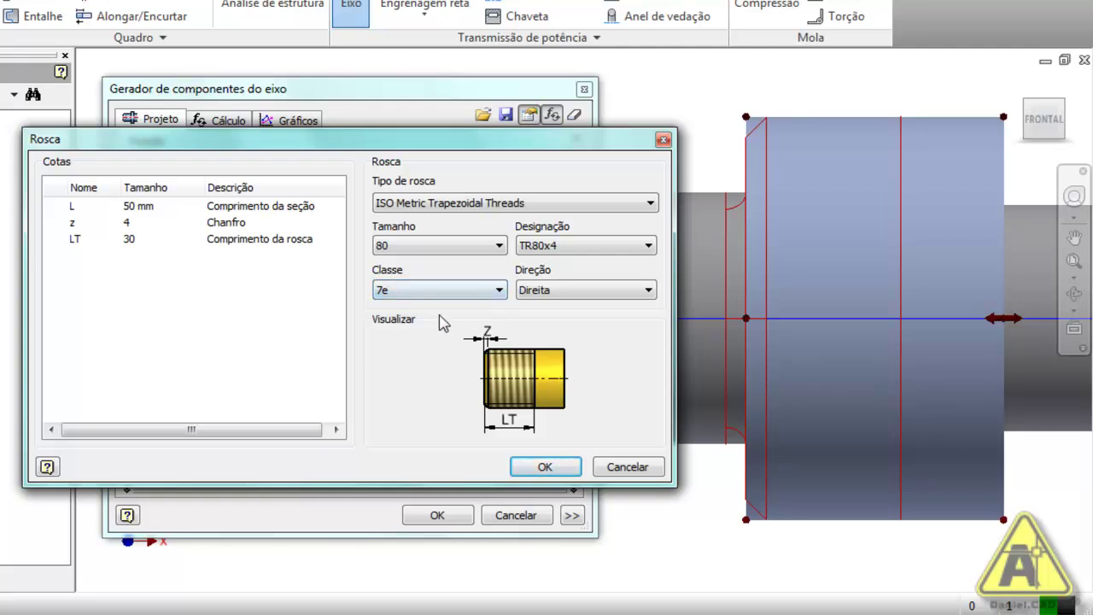
left_click(646, 292)
left_click(645, 292)
left_click(557, 463)
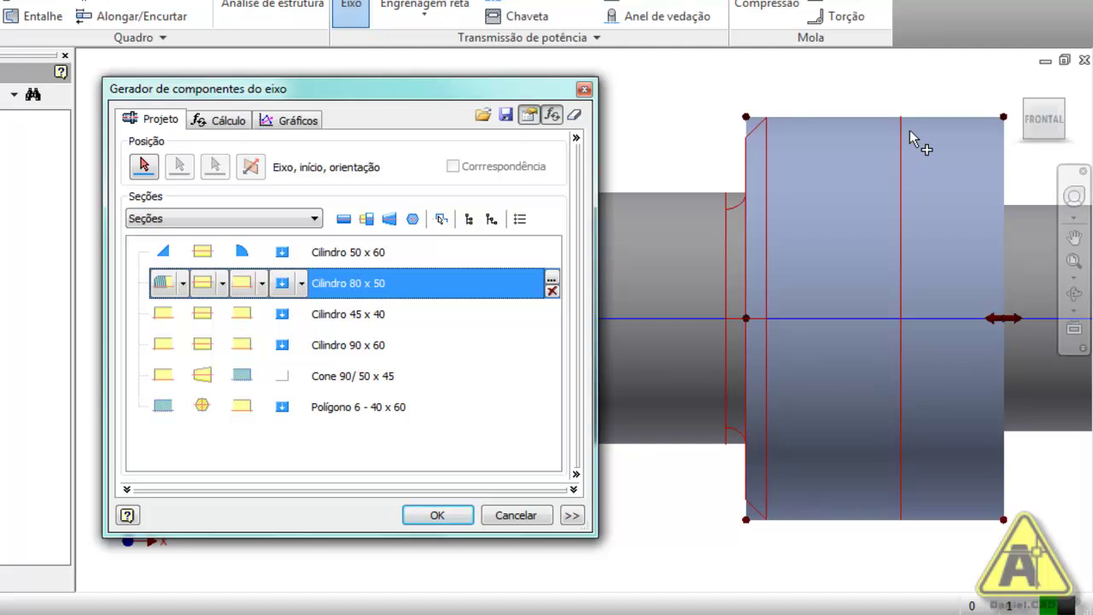
Add a chamfer with a 4 mm distance and 45° angle to the second edge of the 80 x 50 cylinder
scroll(670, 461, "down", 2)
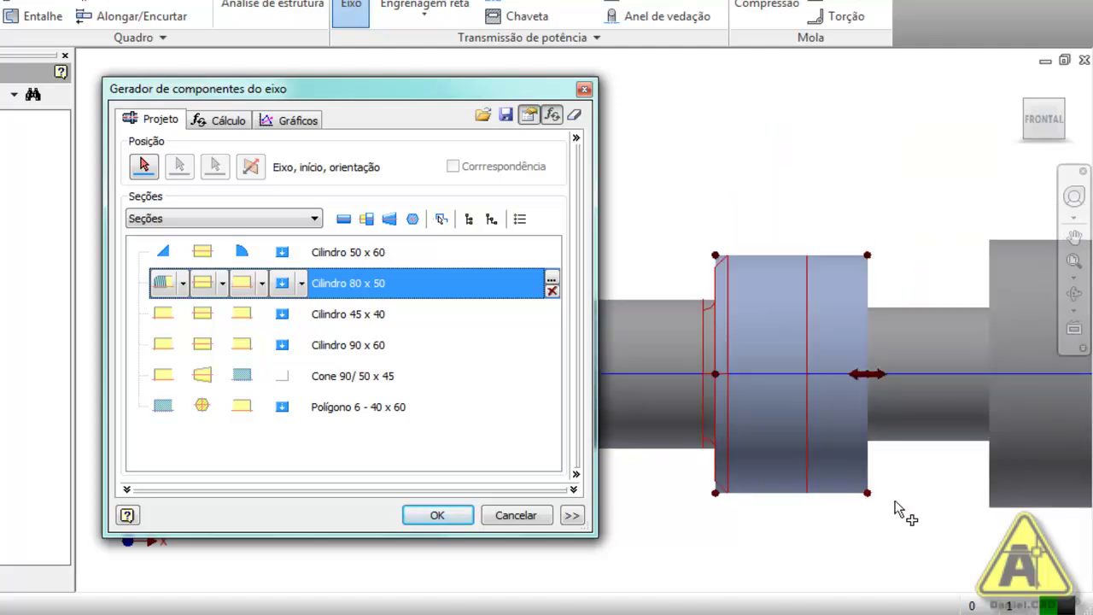
scroll(927, 529, "up", 5)
scroll(1025, 516, "down", 3)
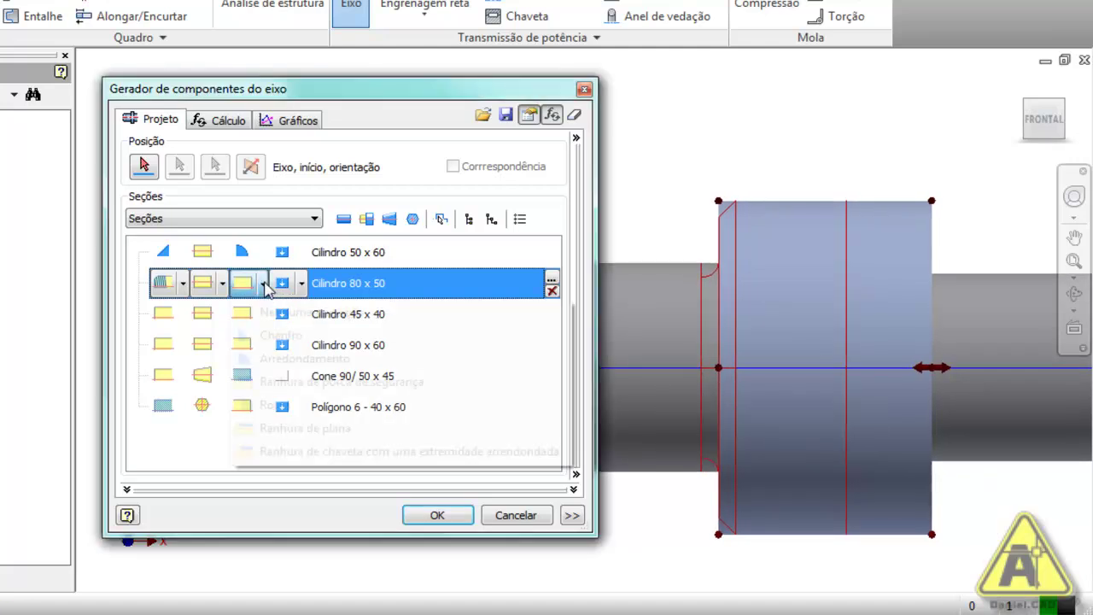
left_click(262, 282)
left_click(285, 334)
double_click(376, 273)
type("4")
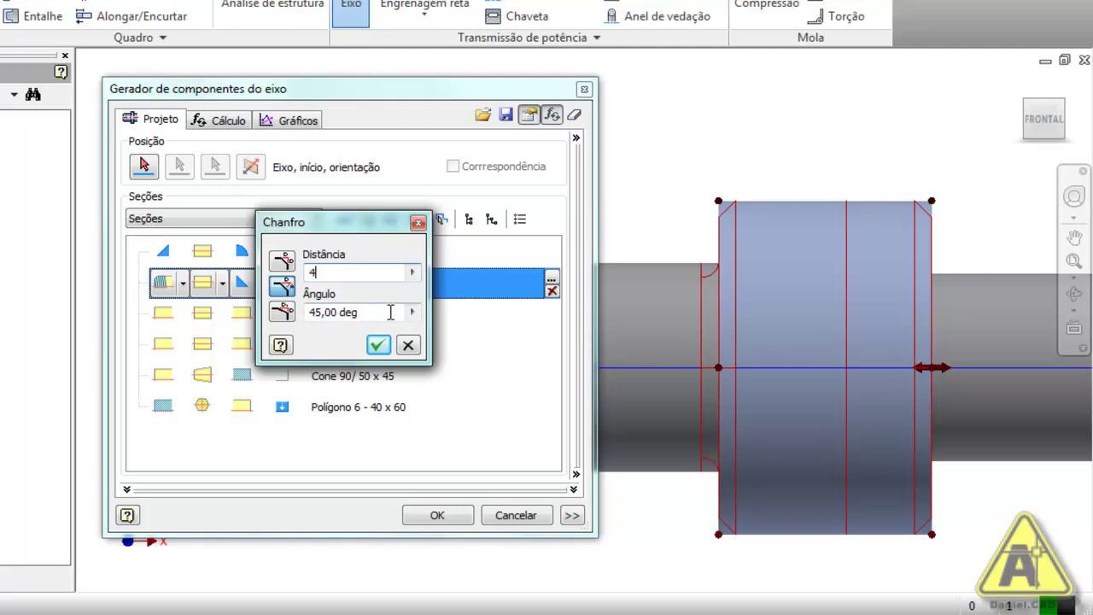
left_click(378, 344)
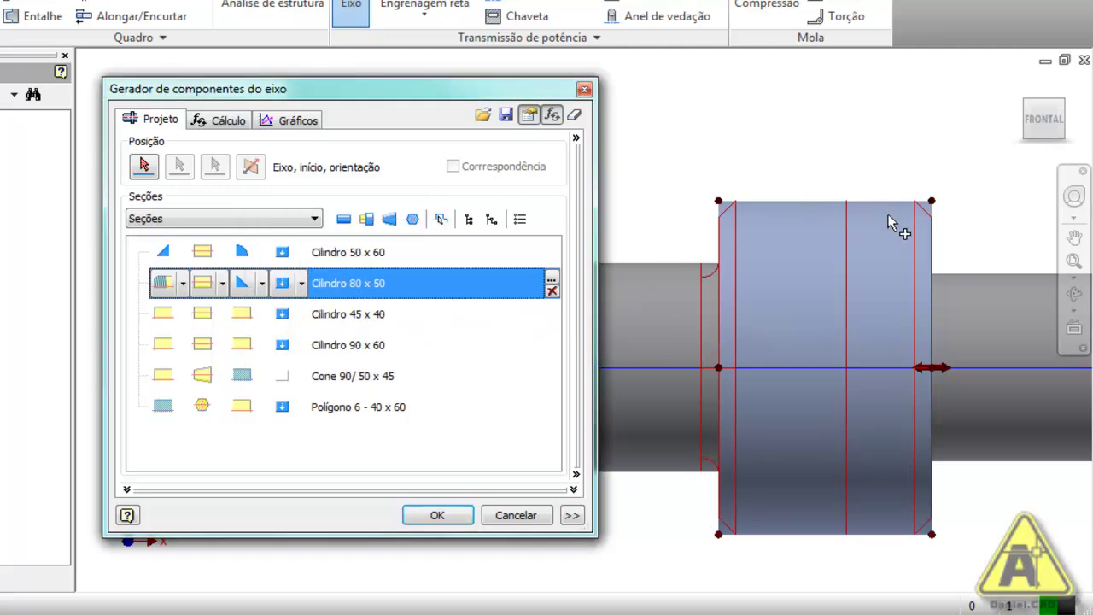
Add a 2 mm radius fillet to the first edge of the 45 x 40 cylinder
scroll(1014, 455, "down", 2)
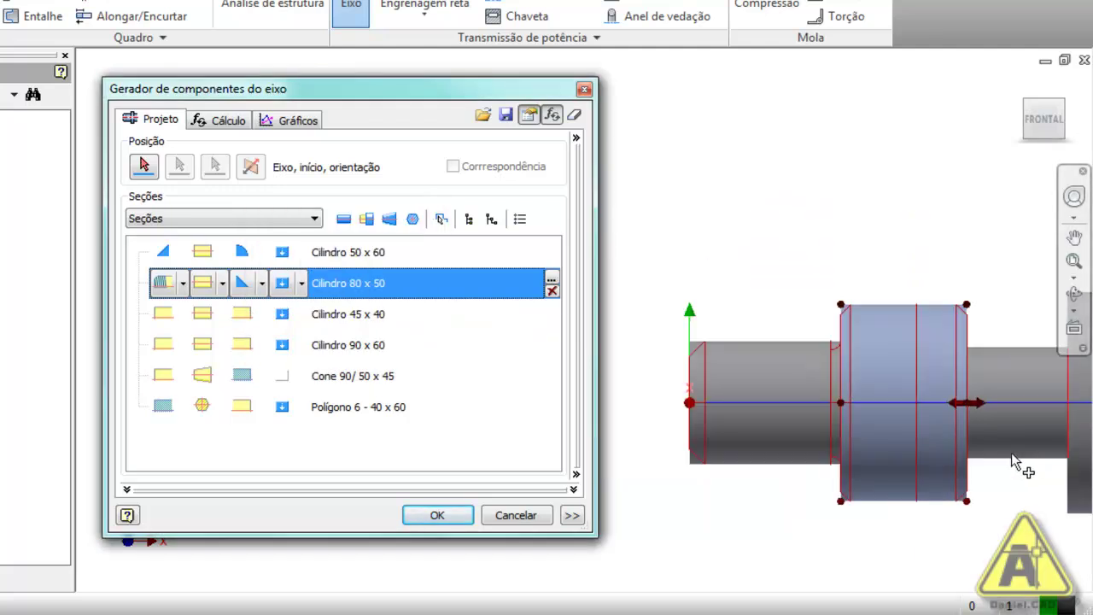
middle_click_drag(1011, 453, 819, 434)
scroll(870, 373, "up", 5)
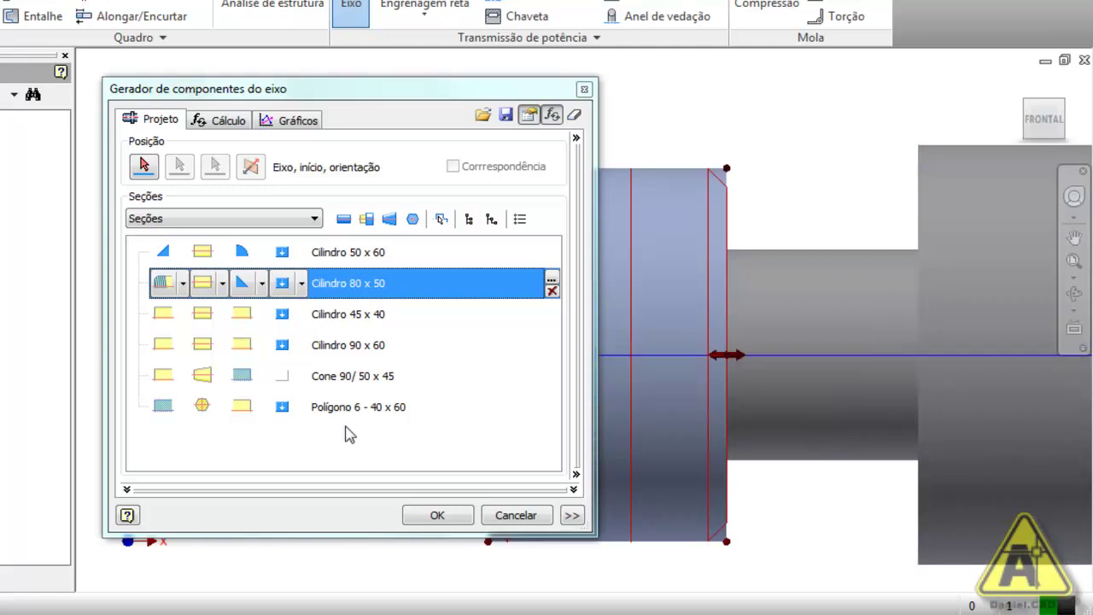
left_click(164, 314)
left_click(183, 315)
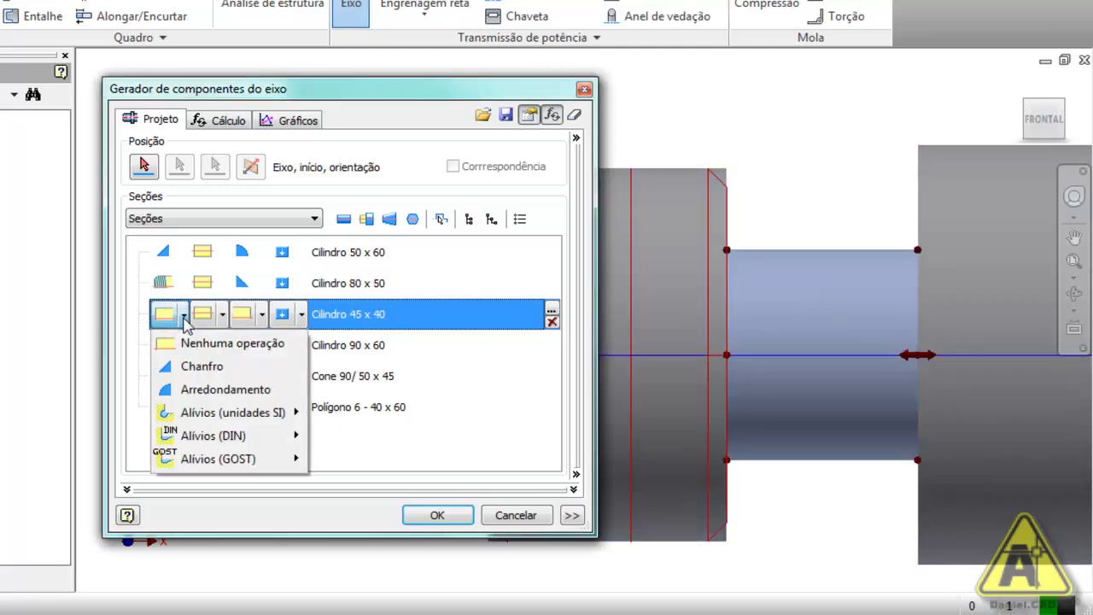
left_click(192, 389)
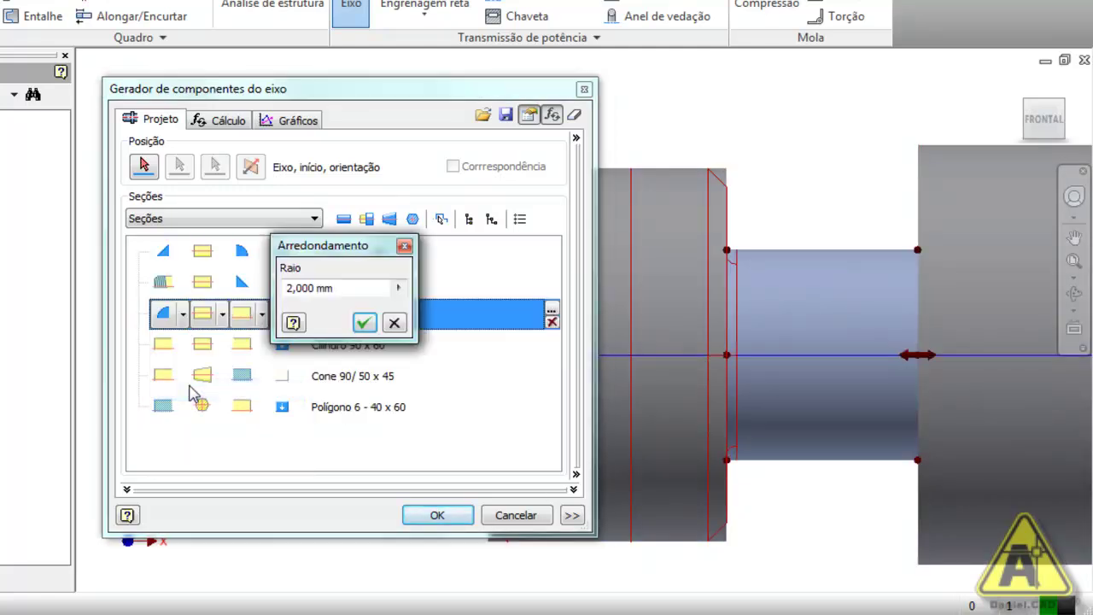
left_click(372, 325)
Add a 2 mm radius fillet to the second edge of the 45 x 40 cylinder
left_click(261, 314)
left_click(290, 386)
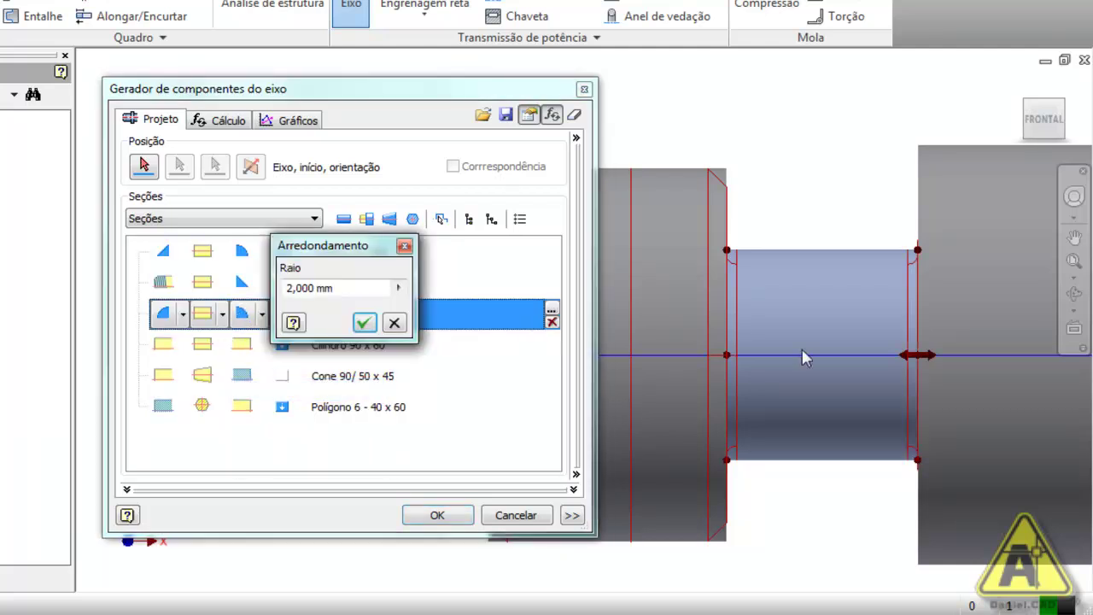
left_click(364, 322)
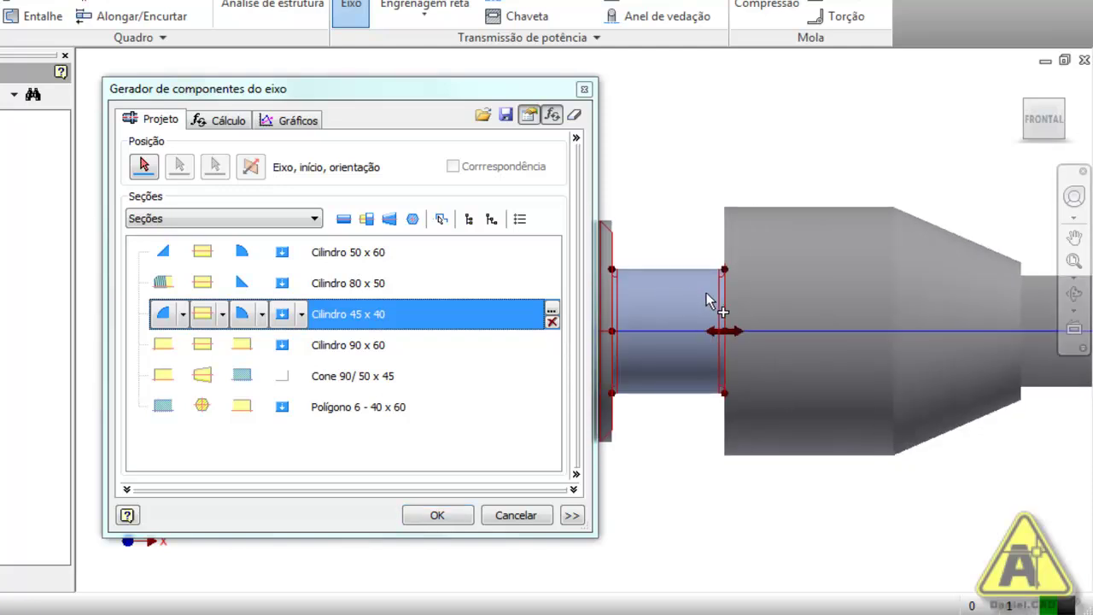
Replace the fillet on the second edge of the 45 x 40 cylinder with an SI relief of type F, keeping its default dimensions
scroll(707, 292, "down", 5)
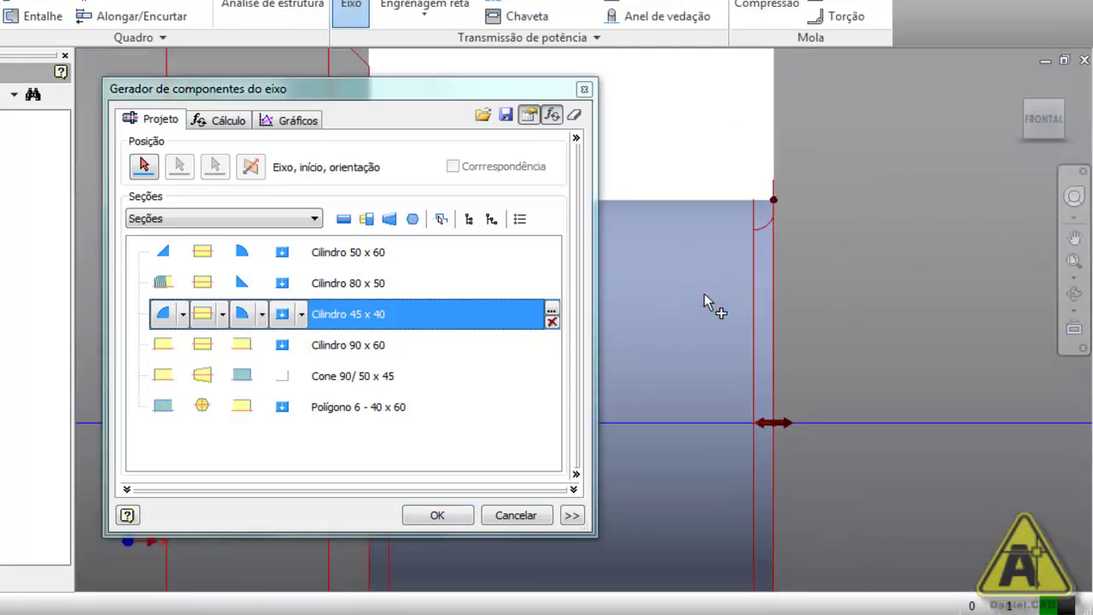
left_click(262, 316)
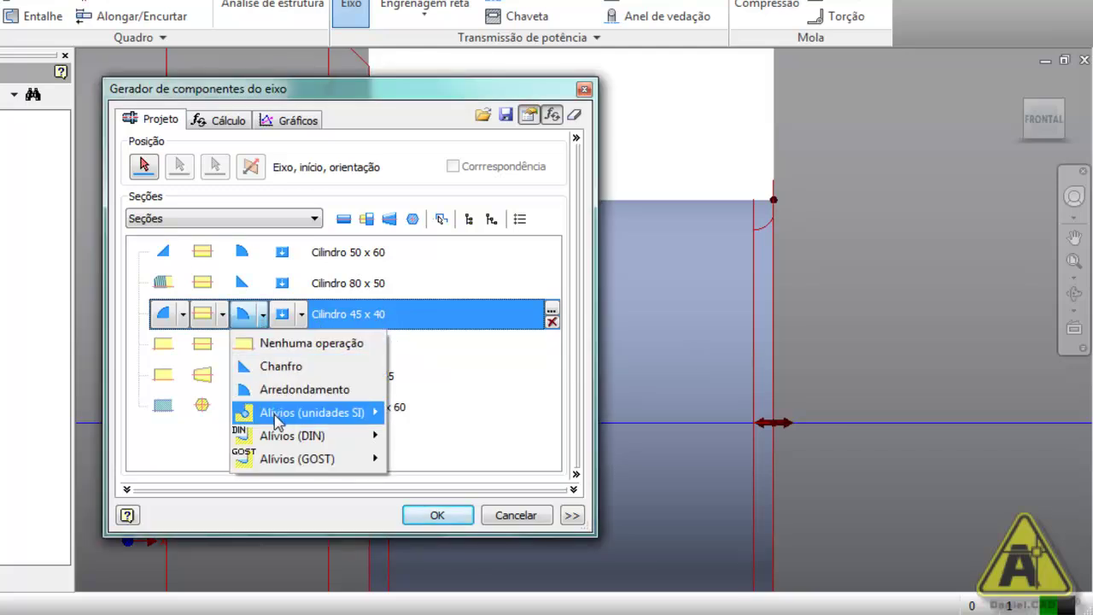
mouse_move(277, 420)
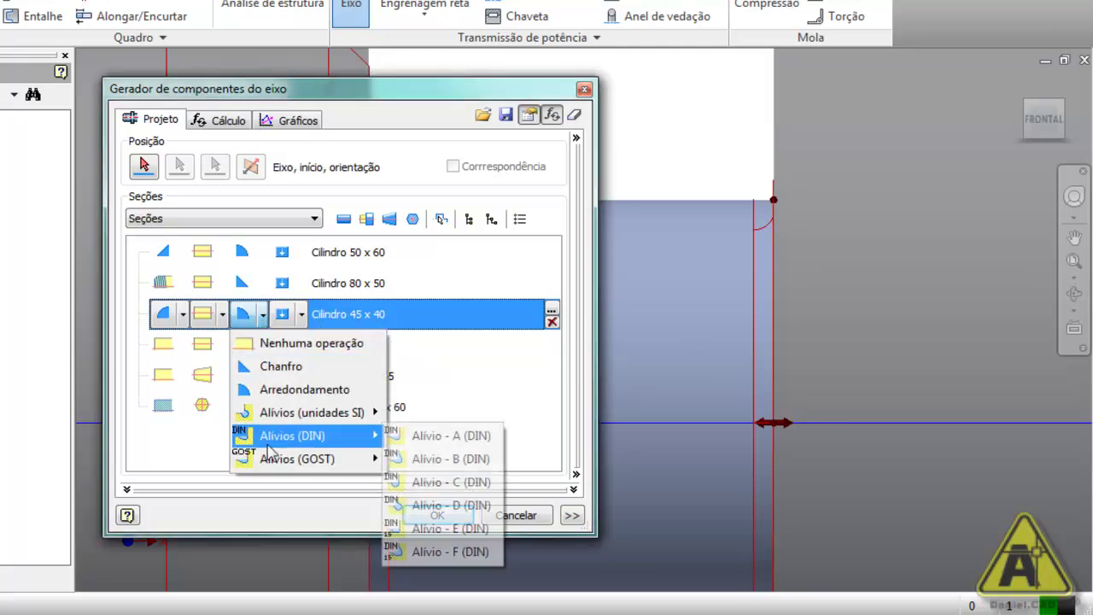
mouse_move(324, 419)
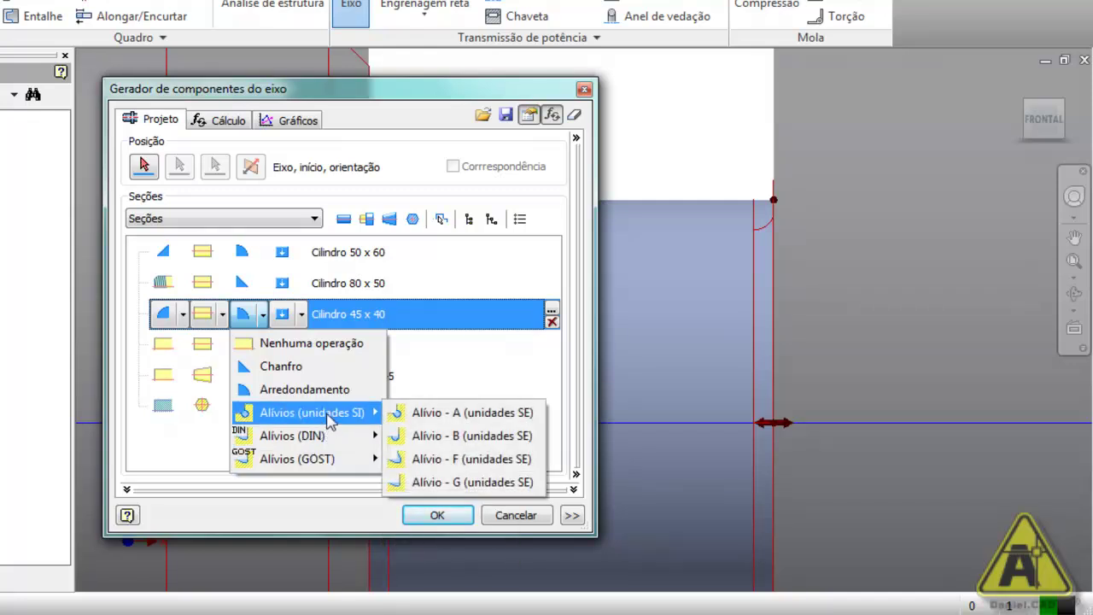
left_click(472, 461)
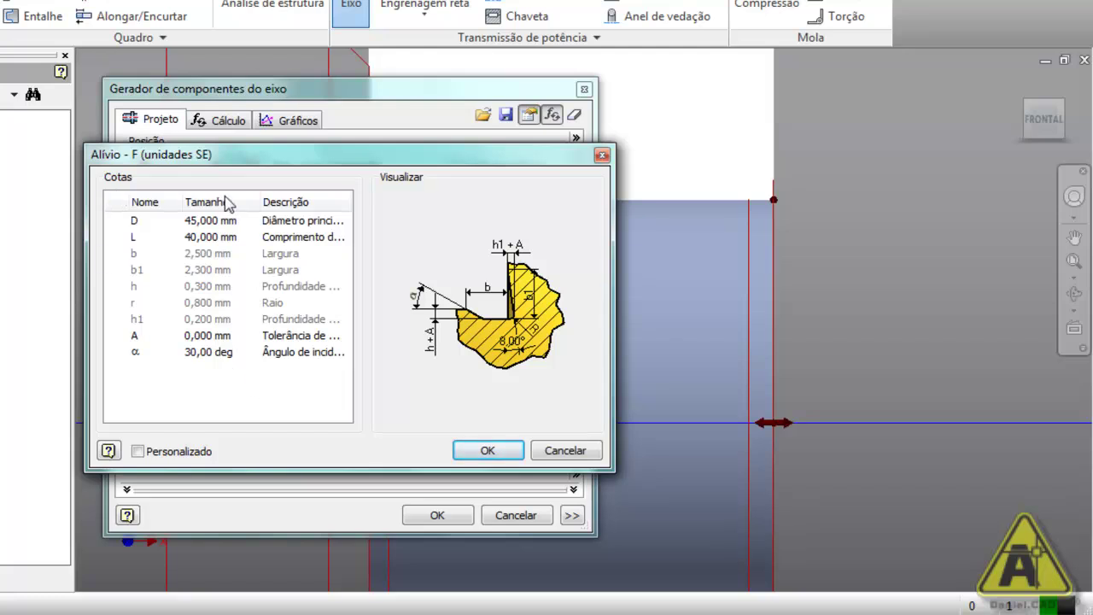
left_click(492, 451)
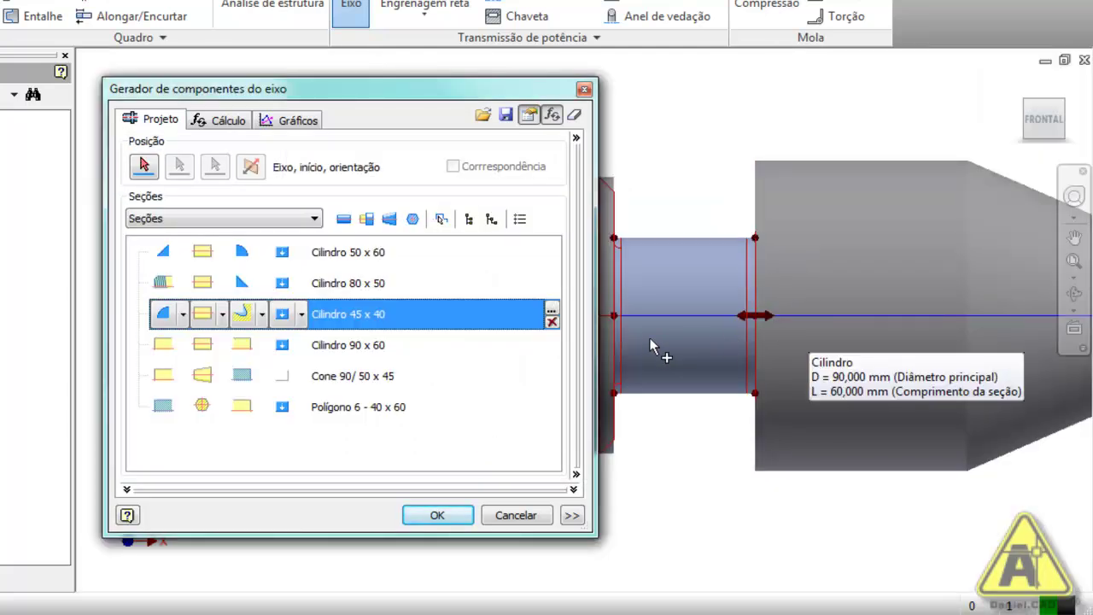
Add a keyway groove with one rounded end to the first edge of the 90 x 60 cylinder
middle_click_drag(941, 309, 760, 288)
scroll(982, 340, "down", 4)
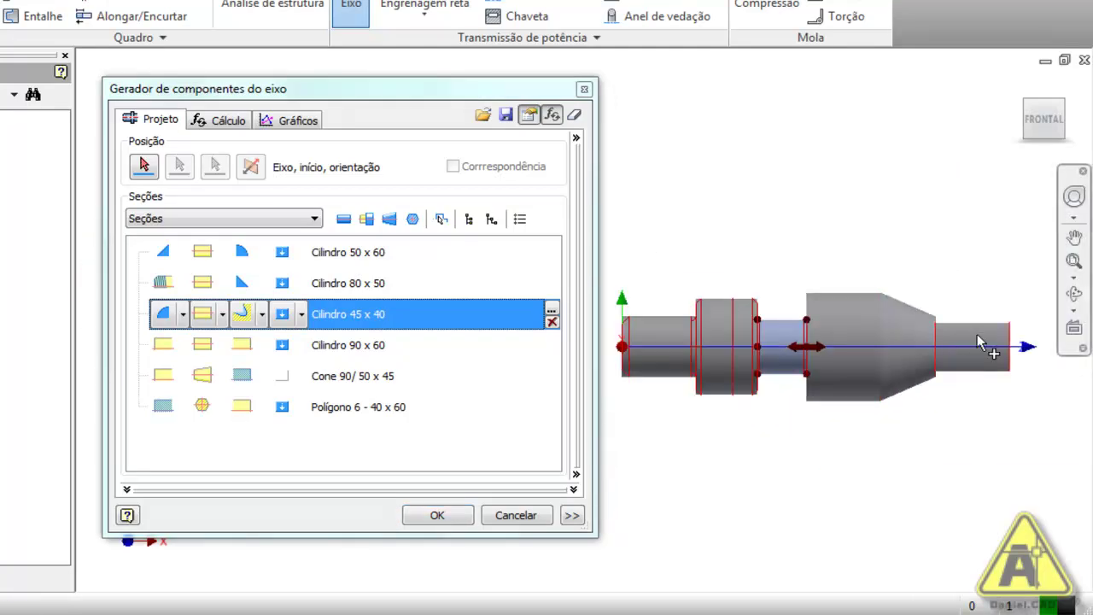
scroll(982, 341, "up", 2)
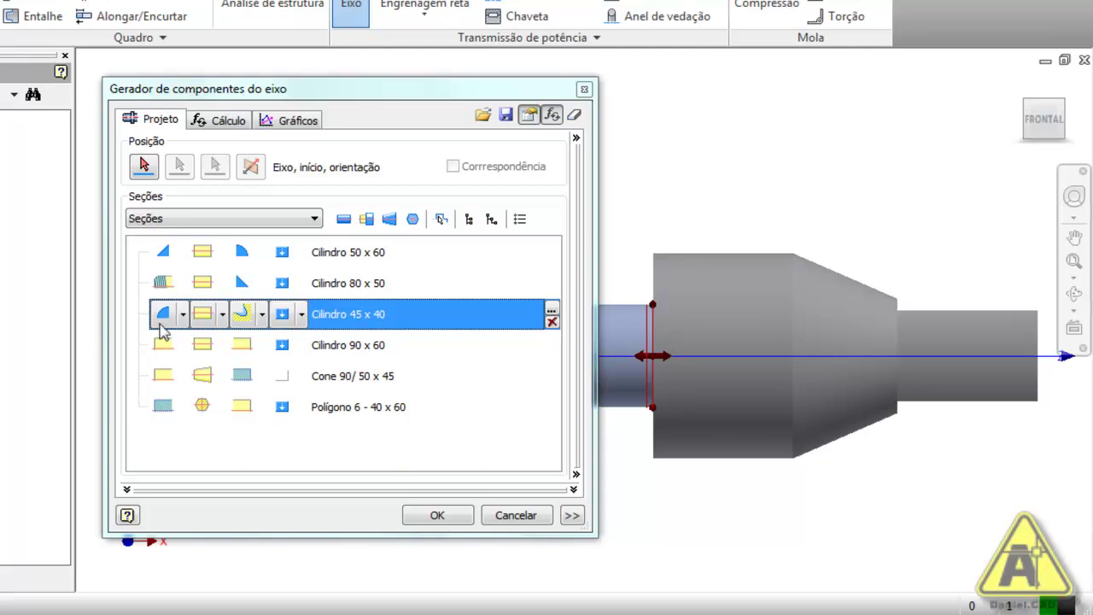
left_click(171, 346)
left_click(185, 345)
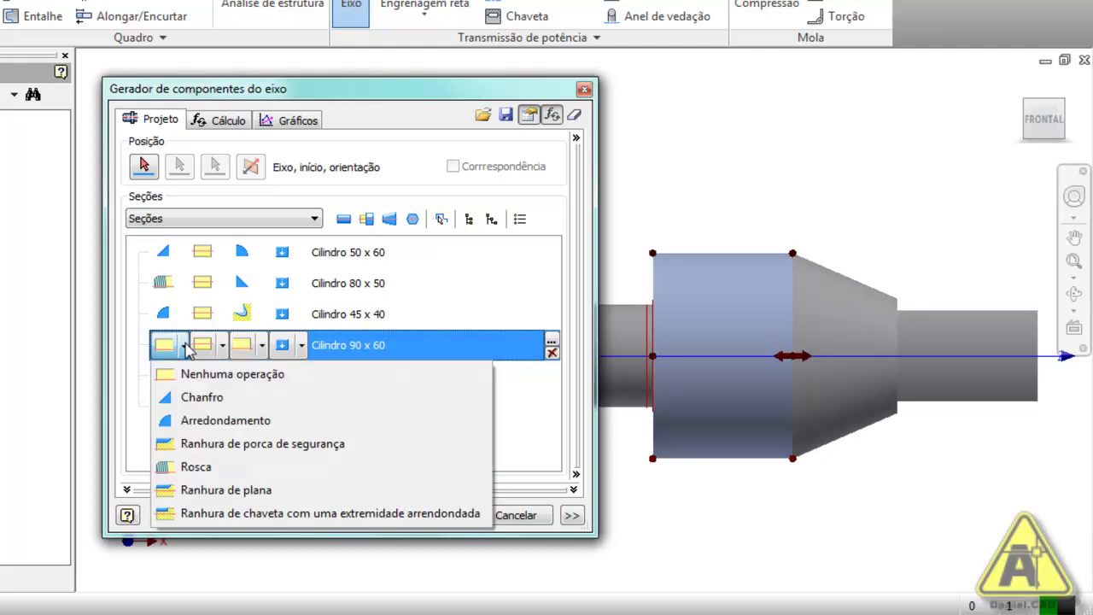
left_click(253, 514)
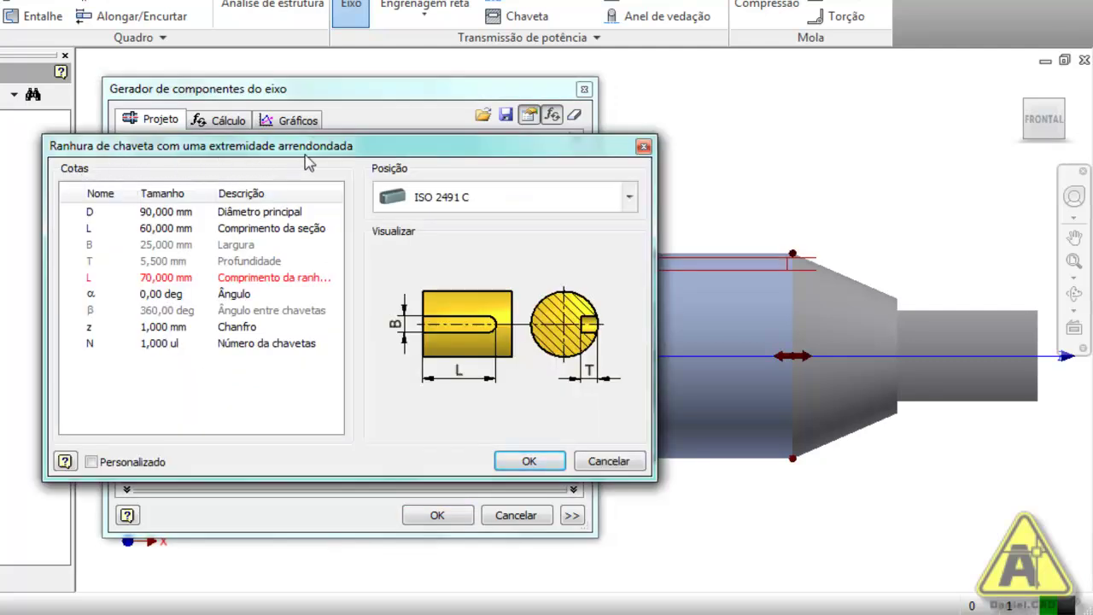
Examine the available key standards and the groove lengths offered for the ISO 2491 C keyway
left_click(629, 198)
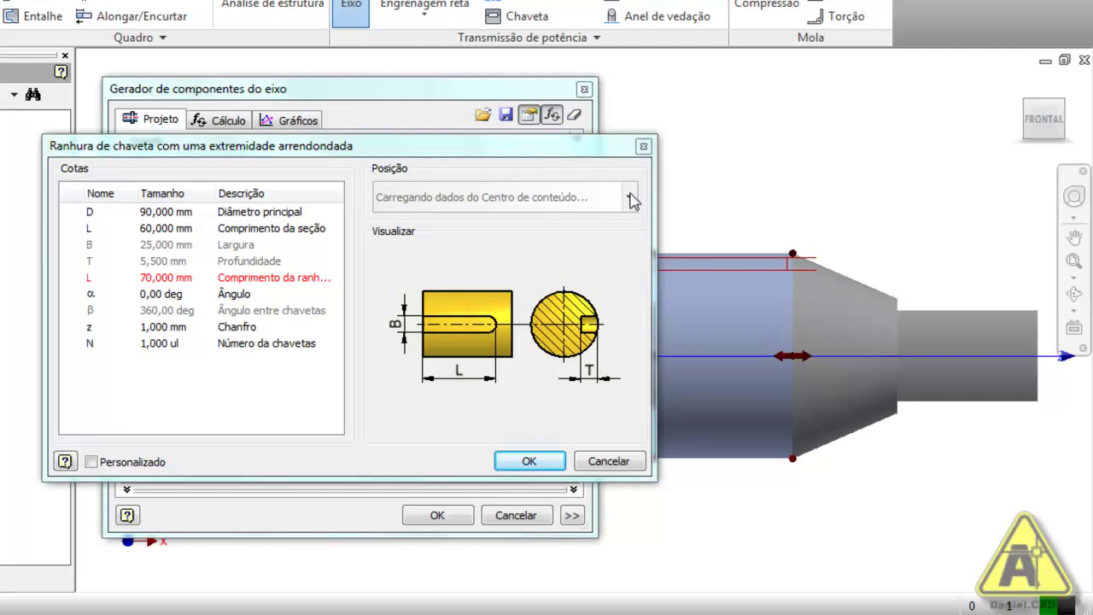
left_click_drag(975, 276, 993, 256)
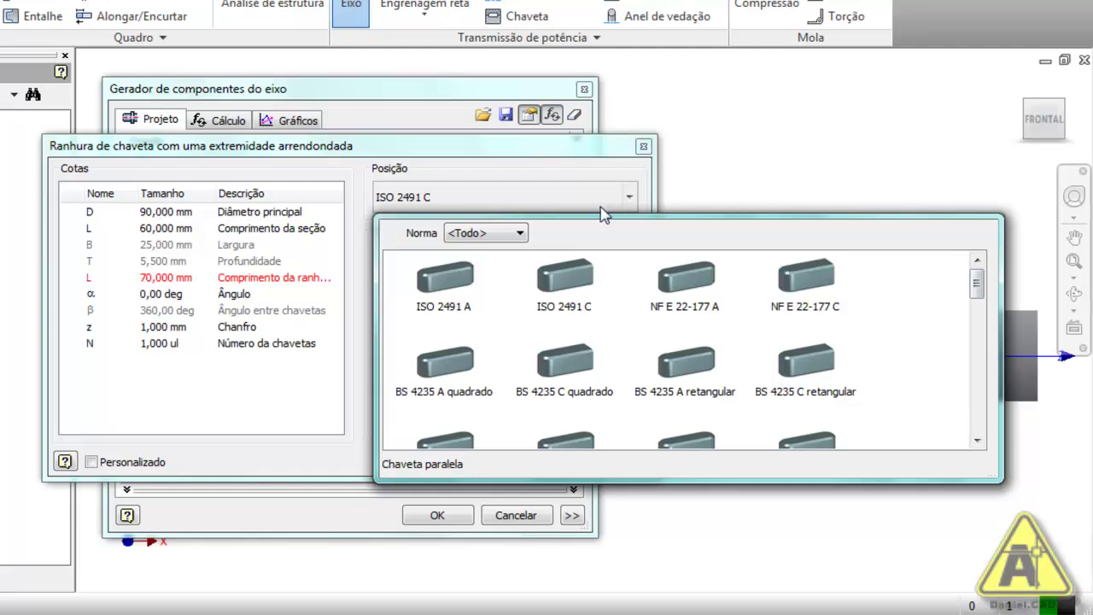
left_click(489, 162)
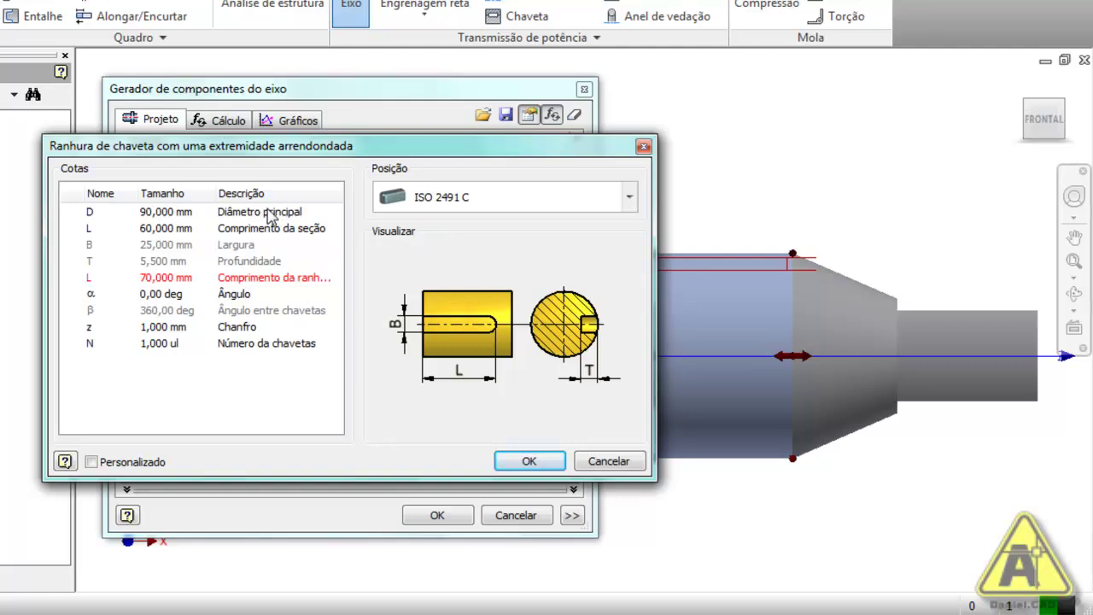
mouse_move(273, 282)
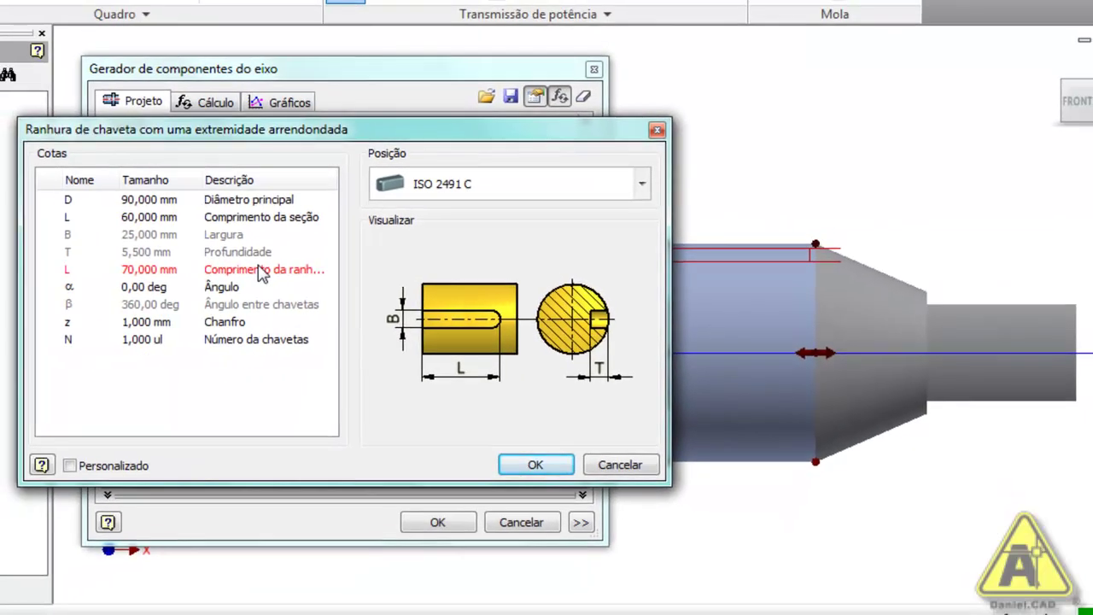
left_click(136, 270)
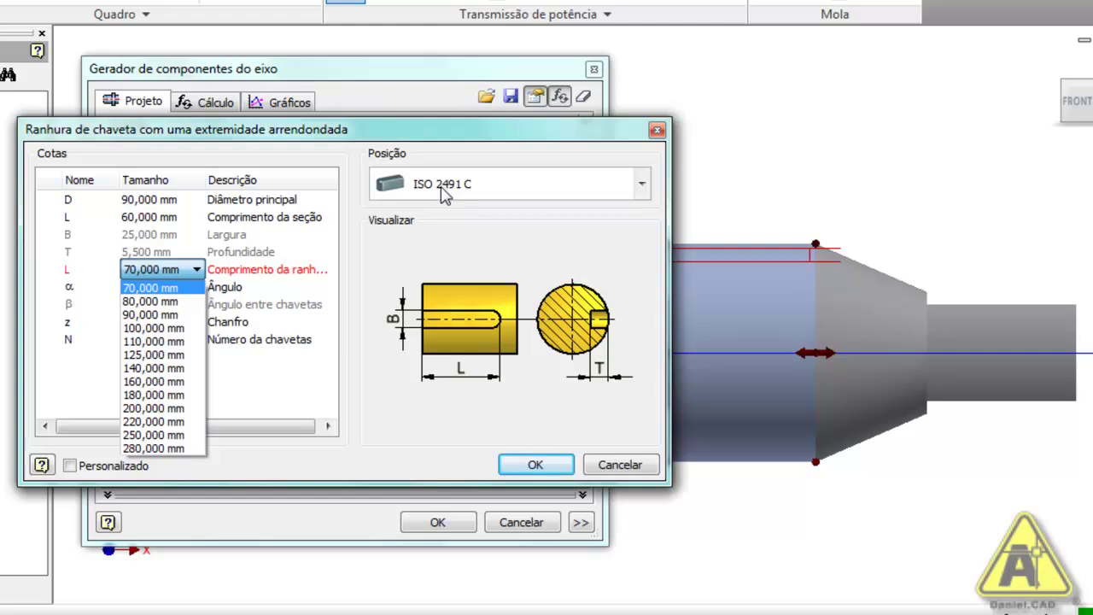
left_click(415, 247)
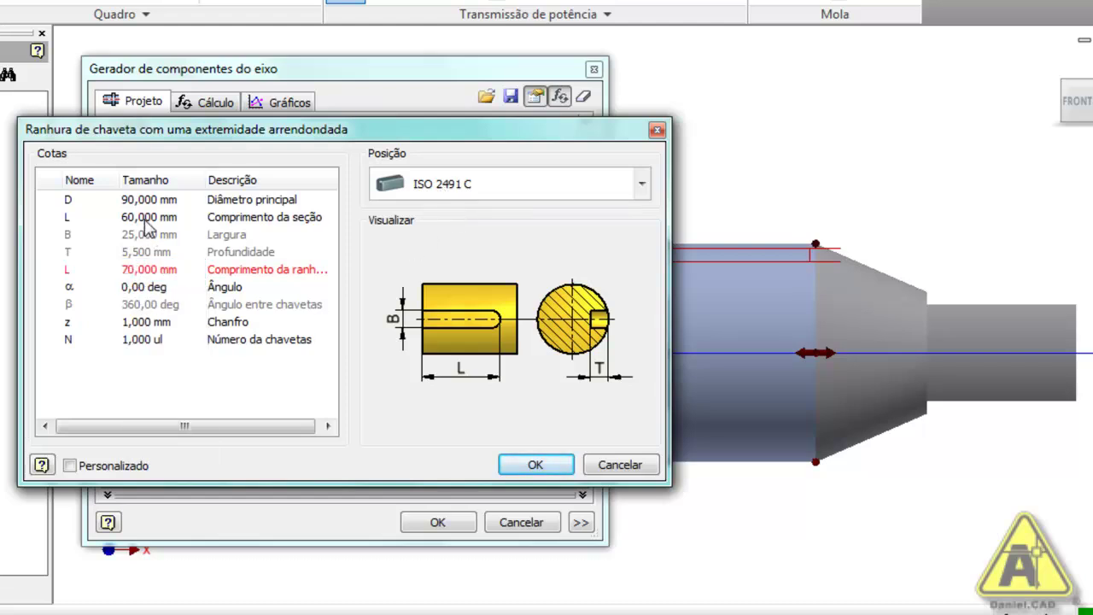
Set the section length of the 90 mm diameter cylinder to 90 mm and accept the keyway
left_click(145, 218)
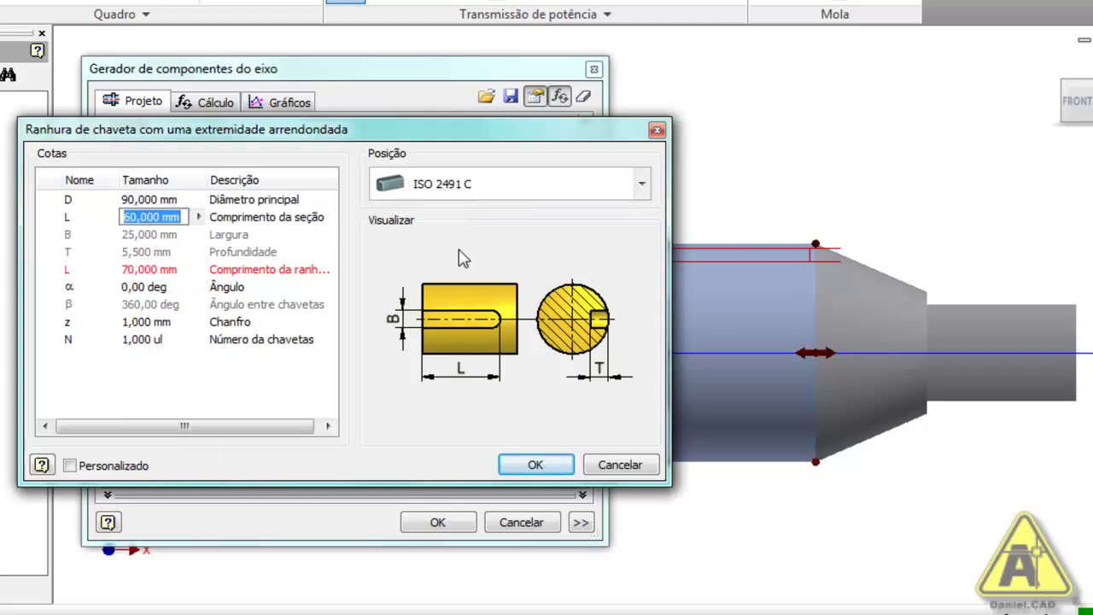
type("90")
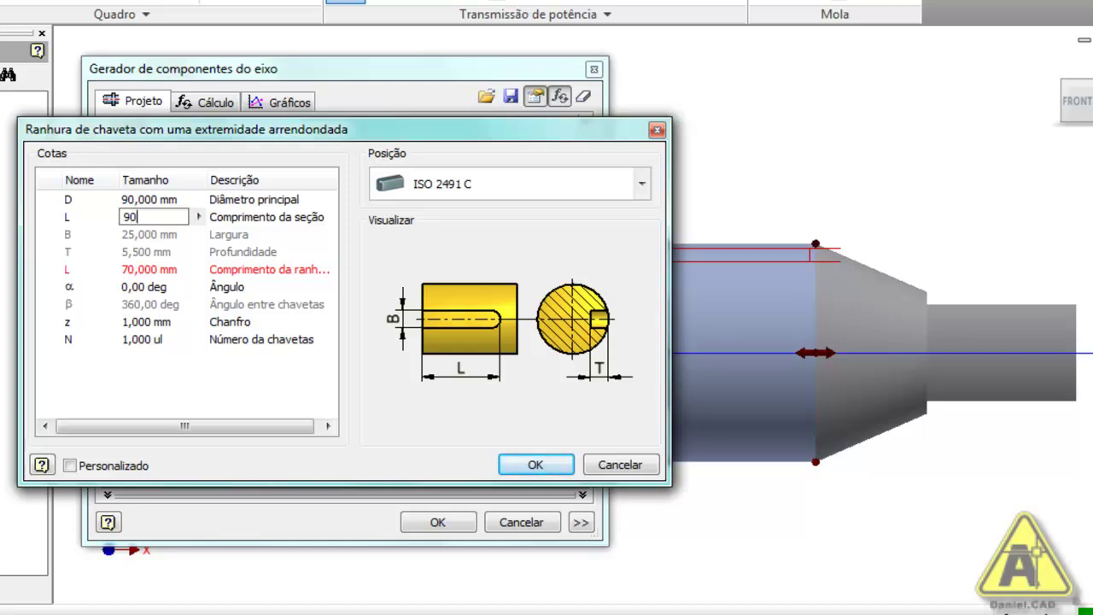
left_click(150, 241)
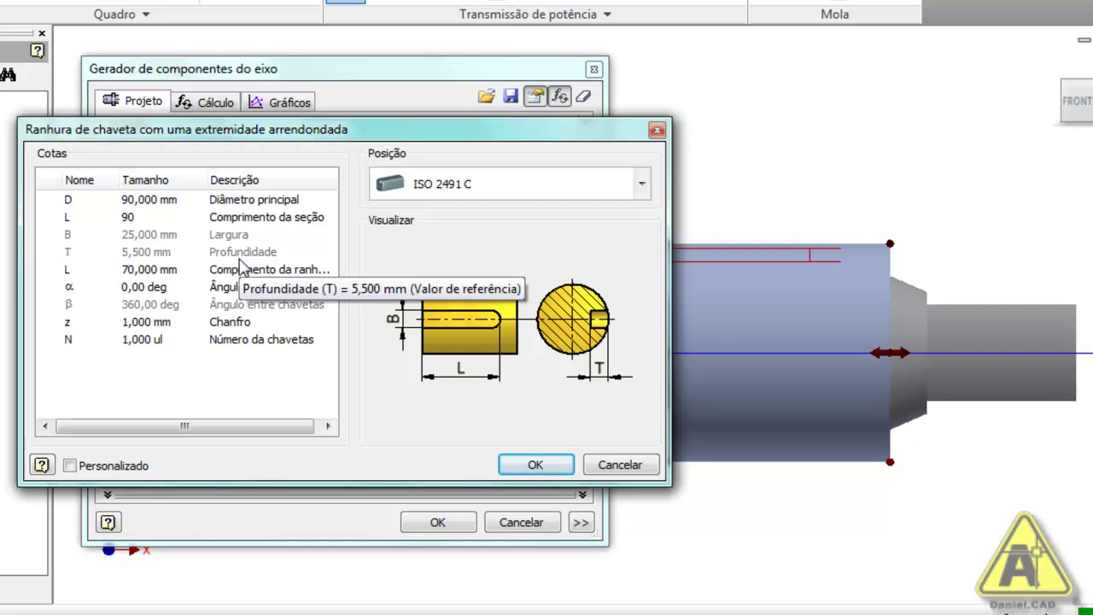
left_click(533, 467)
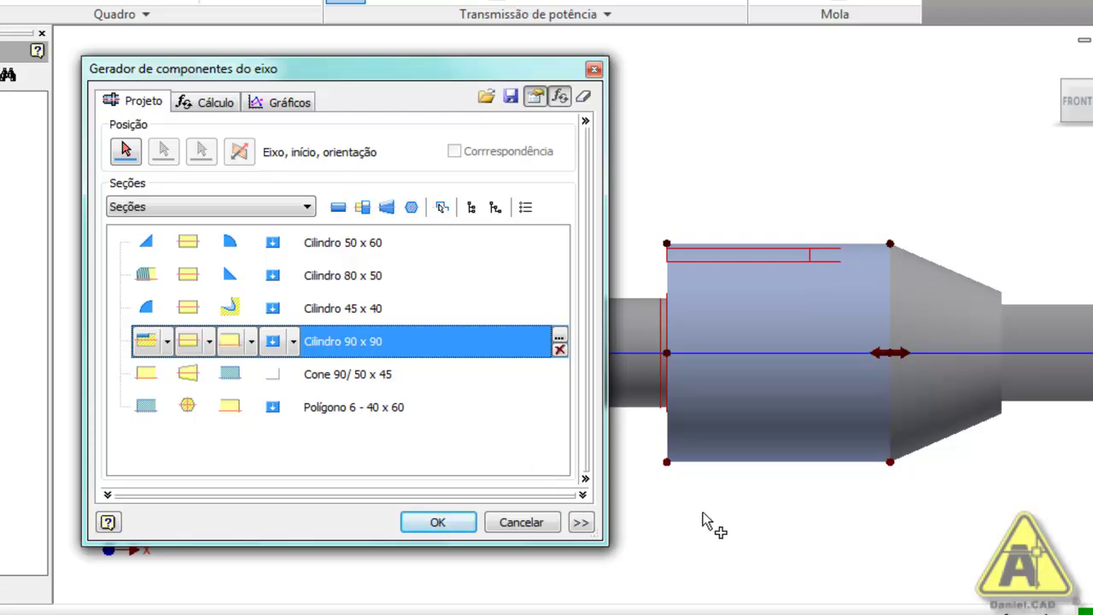
scroll(870, 551, "down", 3)
scroll(897, 563, "down", 2)
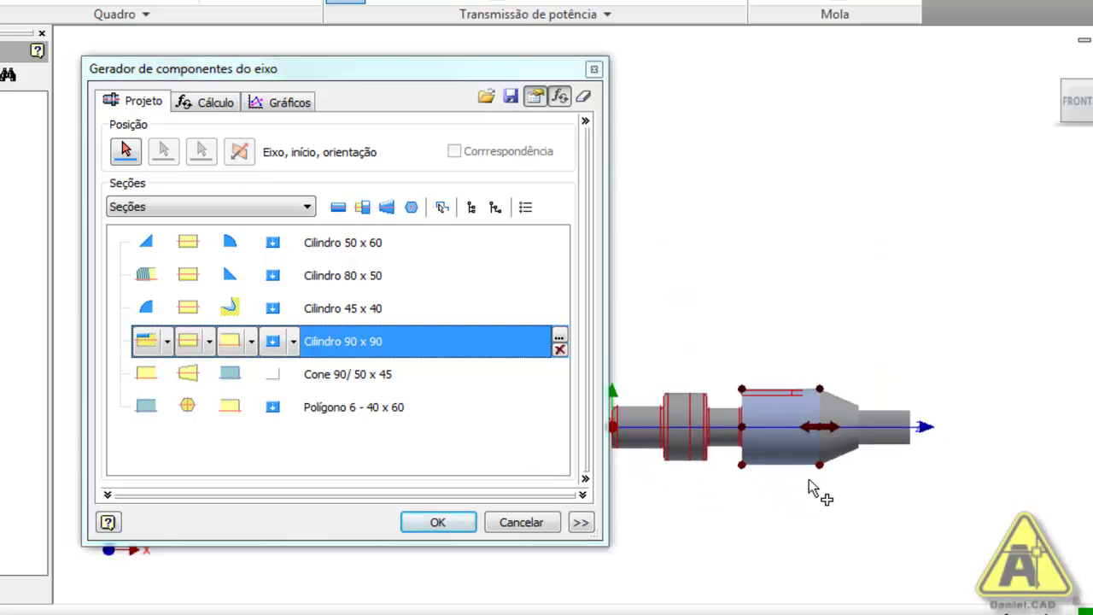
scroll(817, 482, "up", 3)
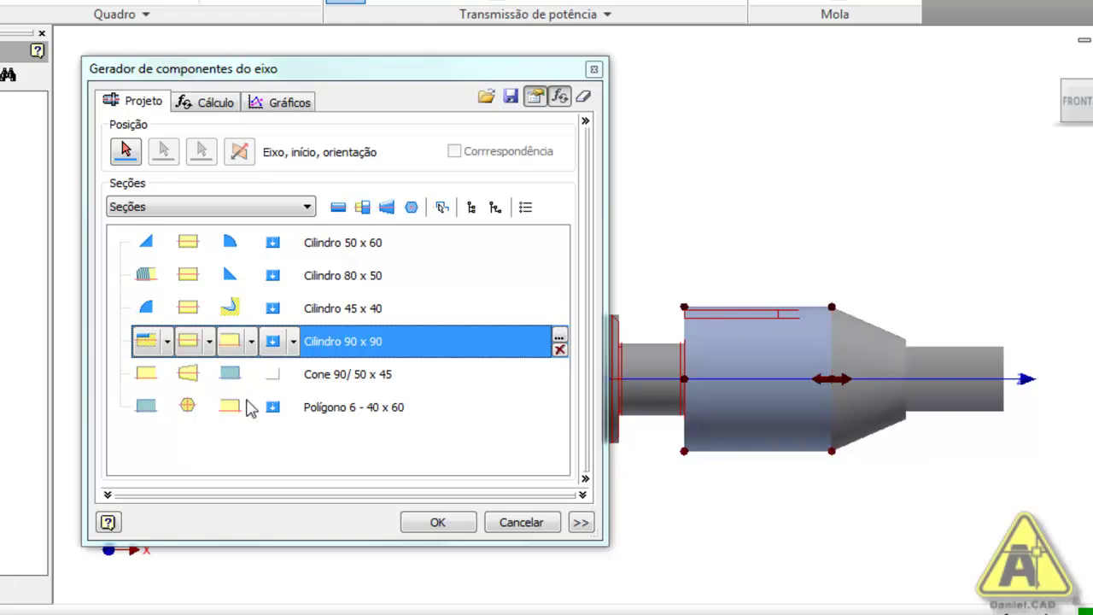
left_click(207, 455)
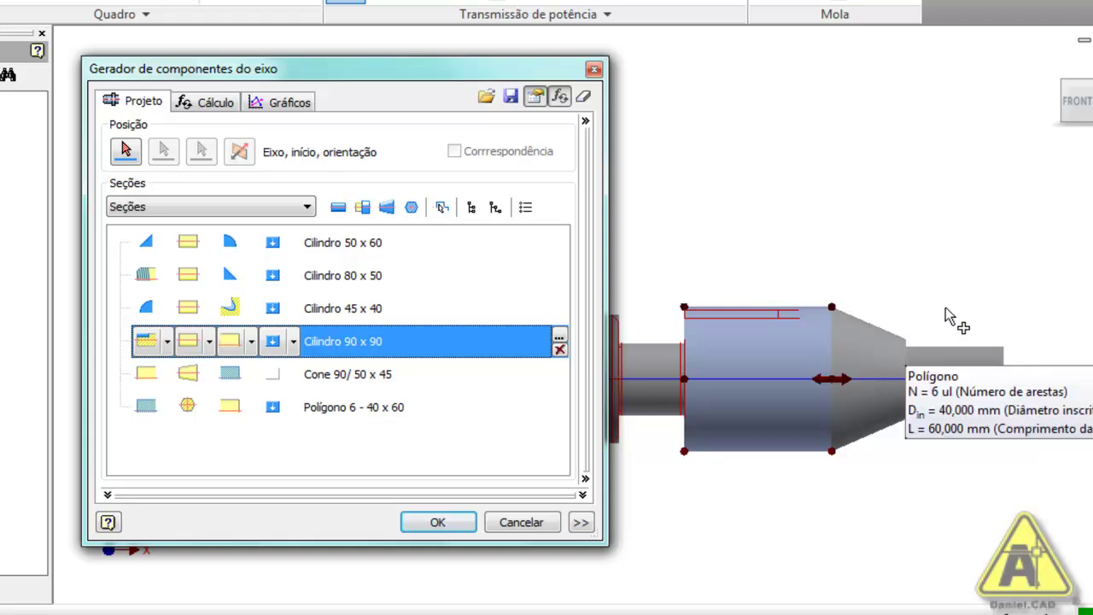
Add a retaining ring groove to the 50 x 60 cylinder at the start of the shaft
middle_click_drag(672, 487, 851, 464)
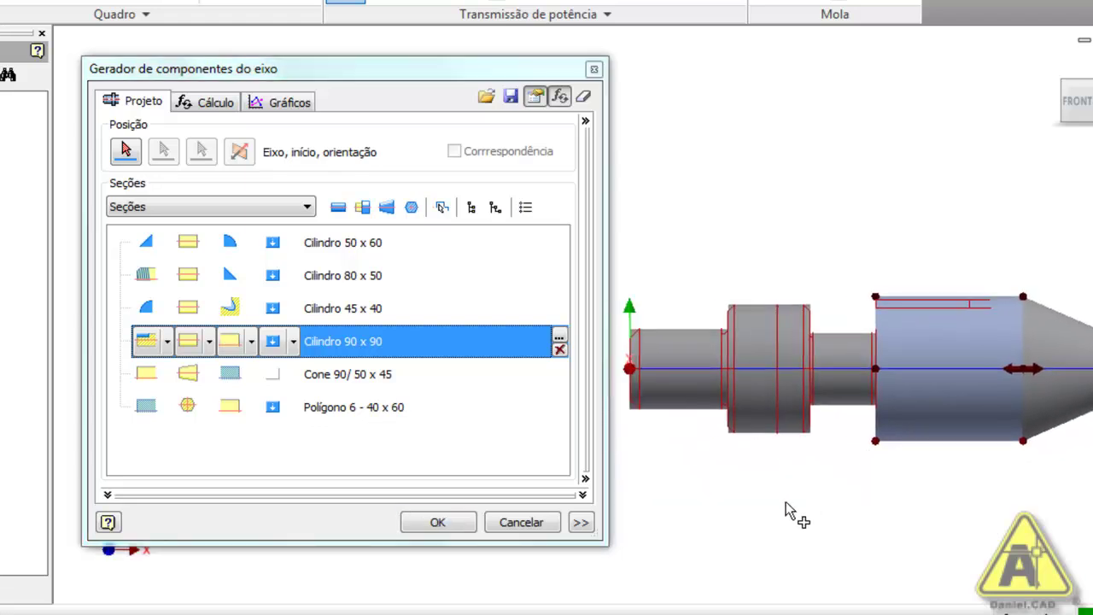
scroll(853, 504, "up", 3)
middle_click_drag(805, 503, 821, 520)
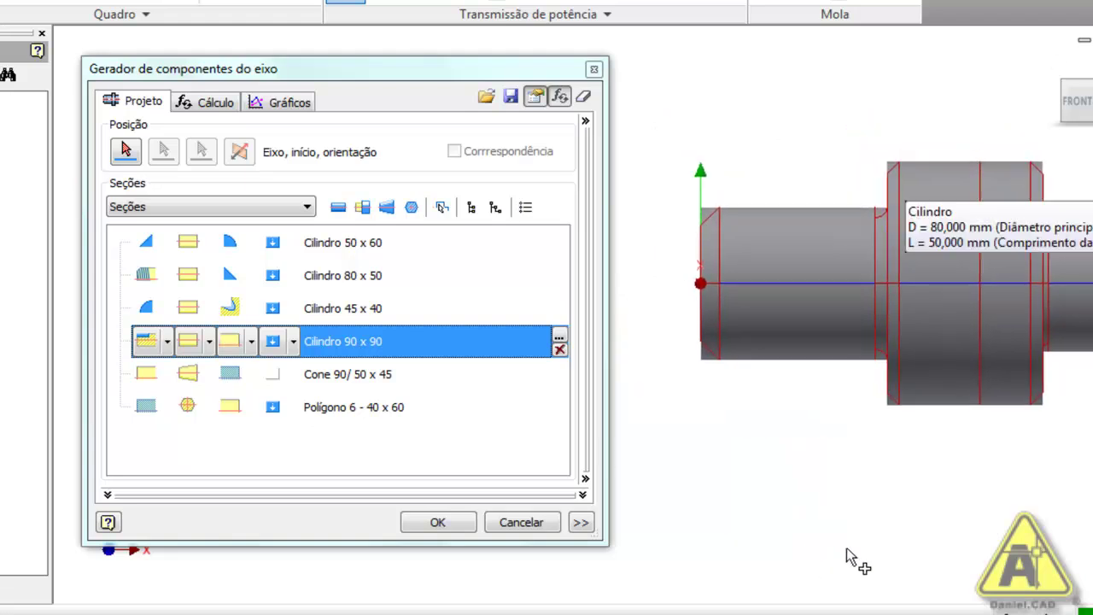
left_click(189, 249)
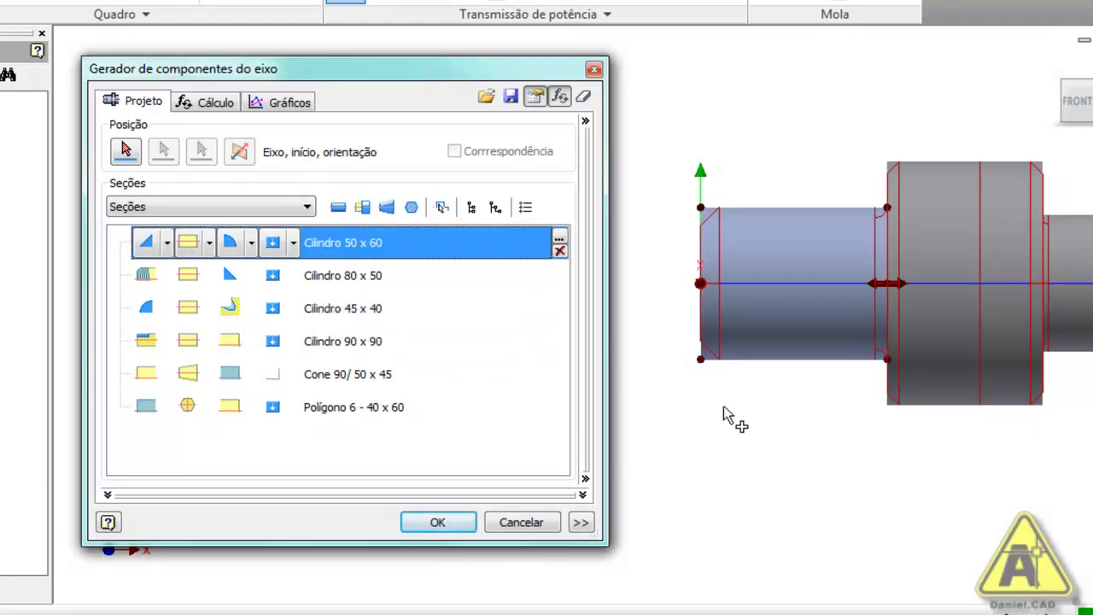
scroll(735, 420, "up", 3)
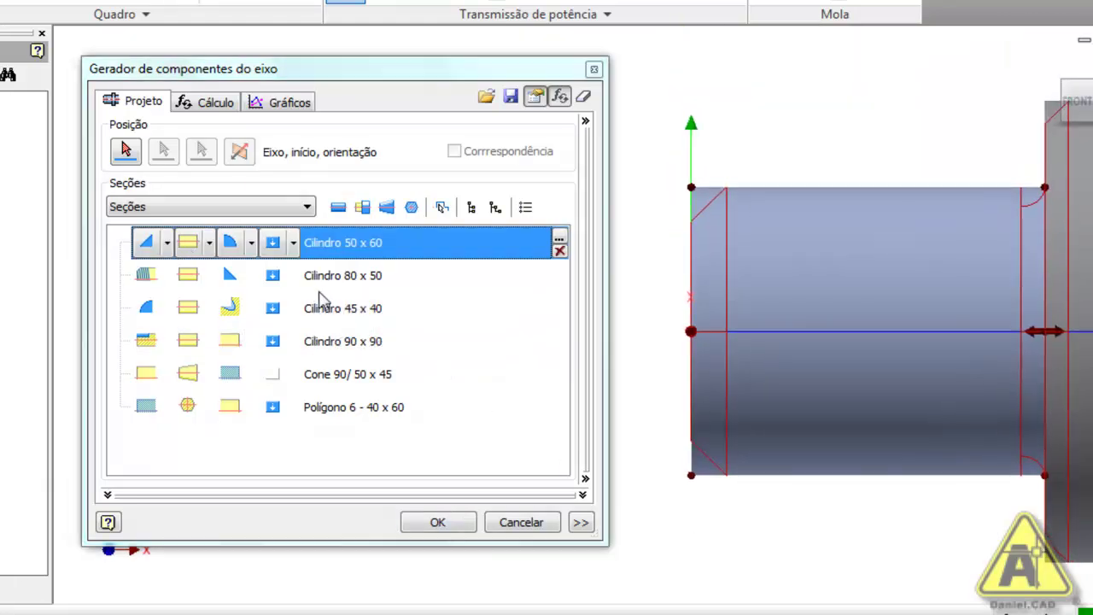
left_click(294, 243)
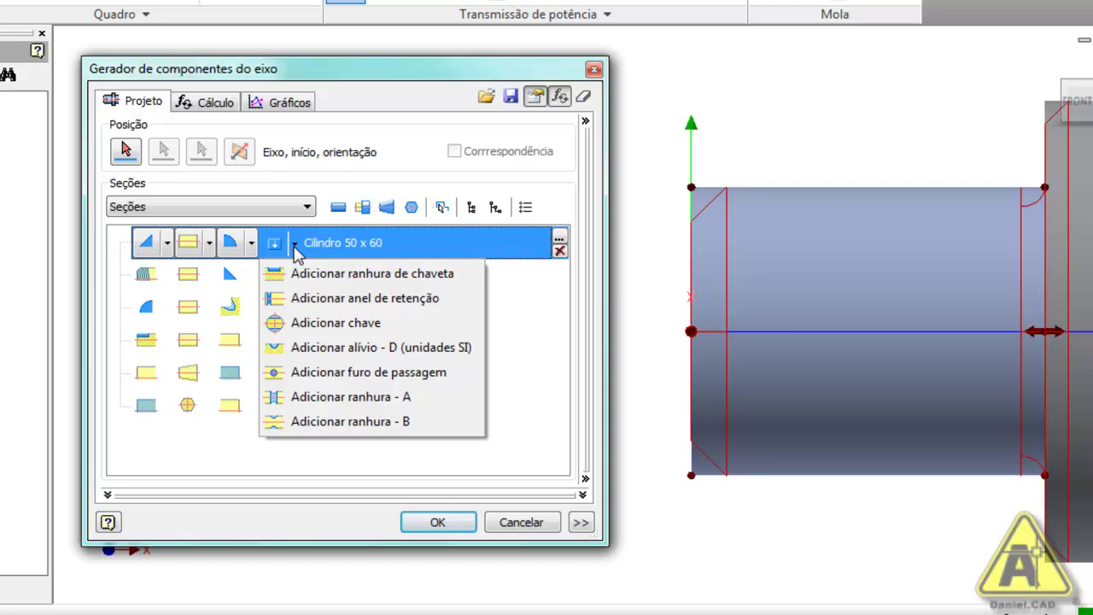
left_click(533, 468)
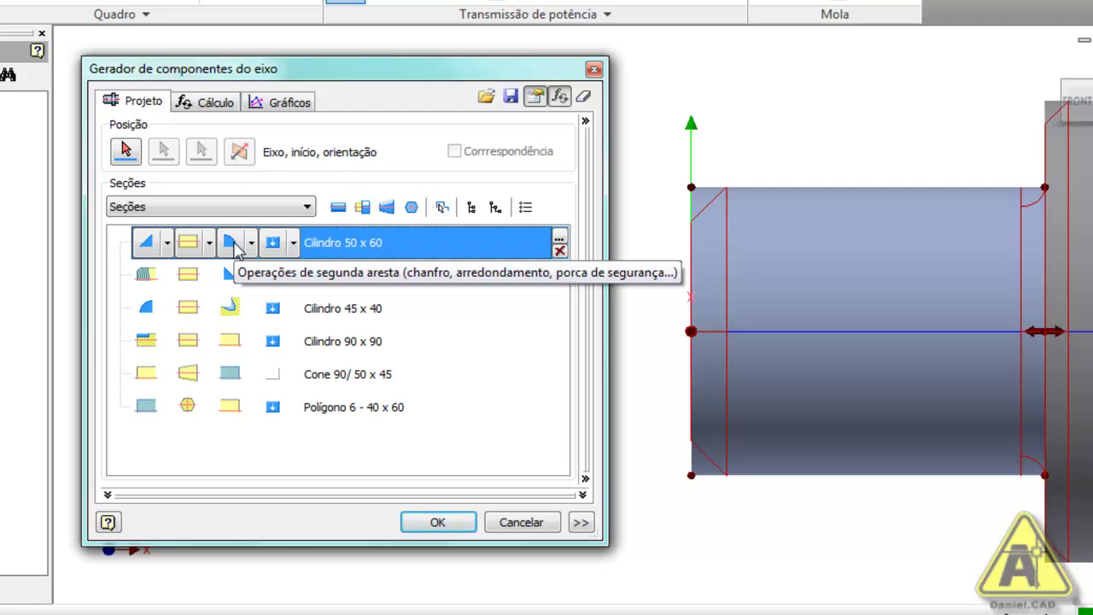
left_click(294, 245)
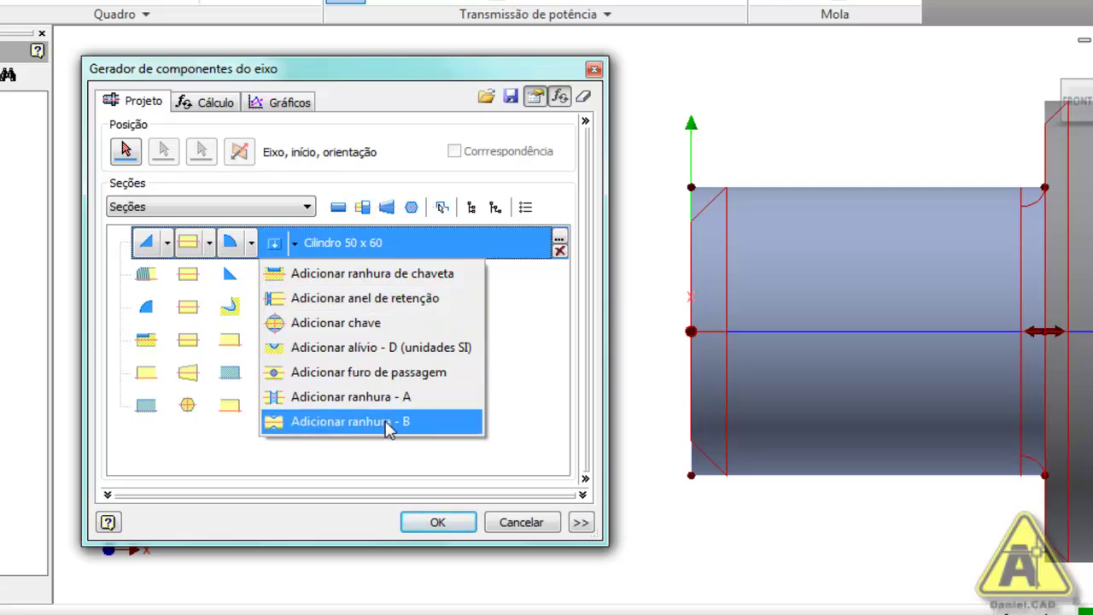
left_click(405, 309)
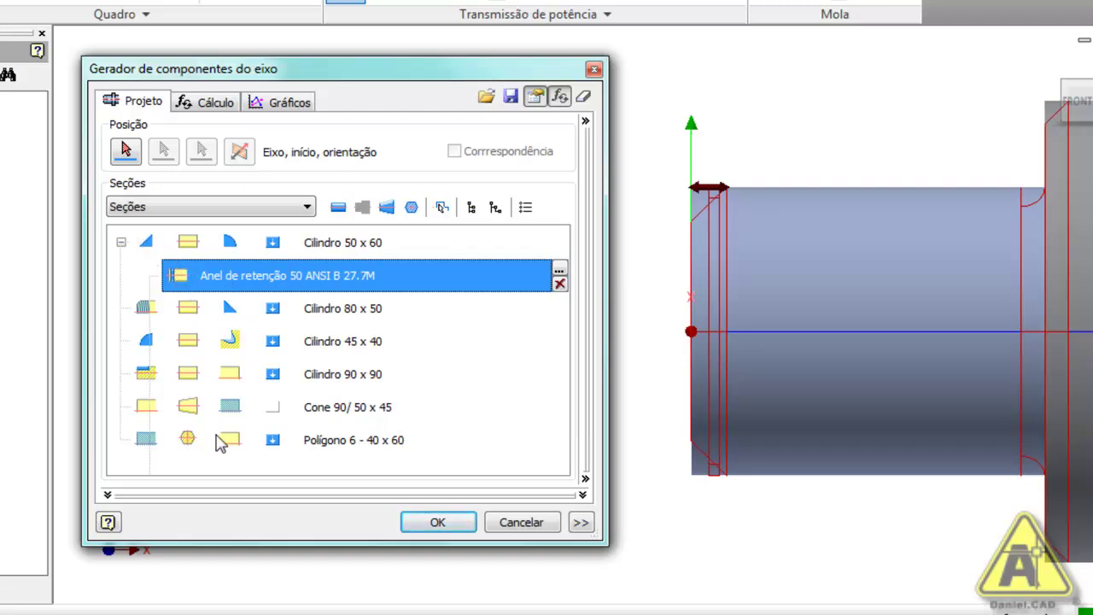
Set the retaining ring groove's distance x, measured from the first edge, to 20 mm
mouse_move(500, 285)
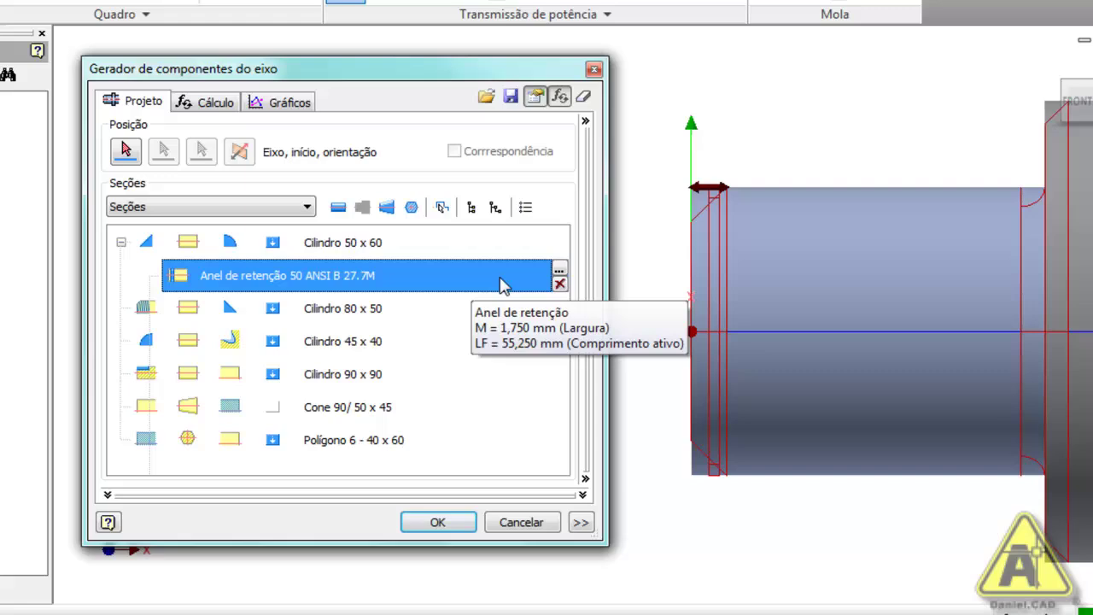
left_click(560, 275)
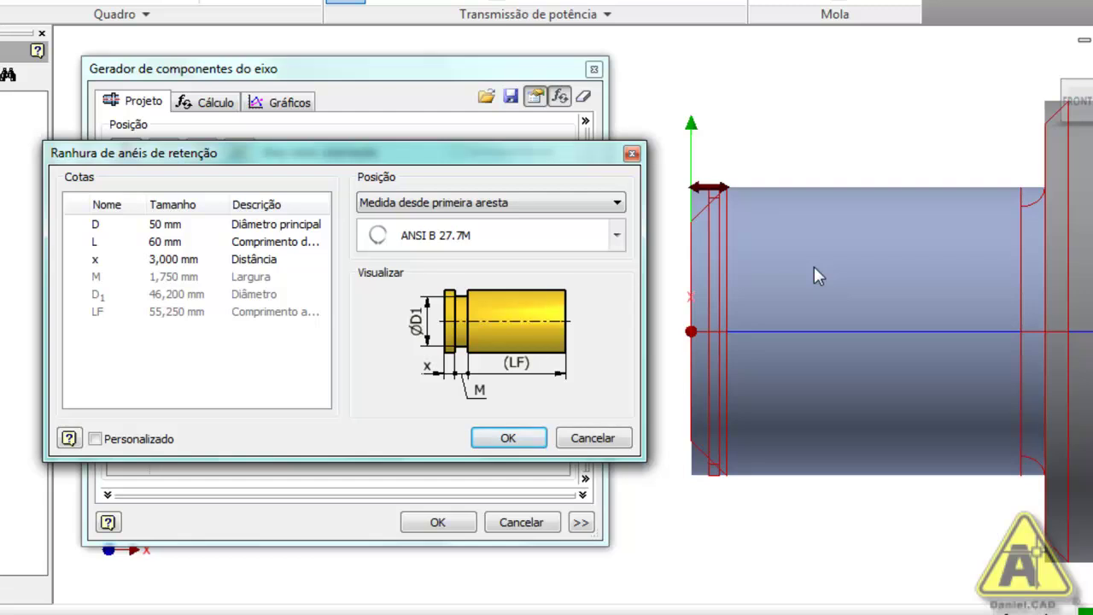
left_click(195, 260)
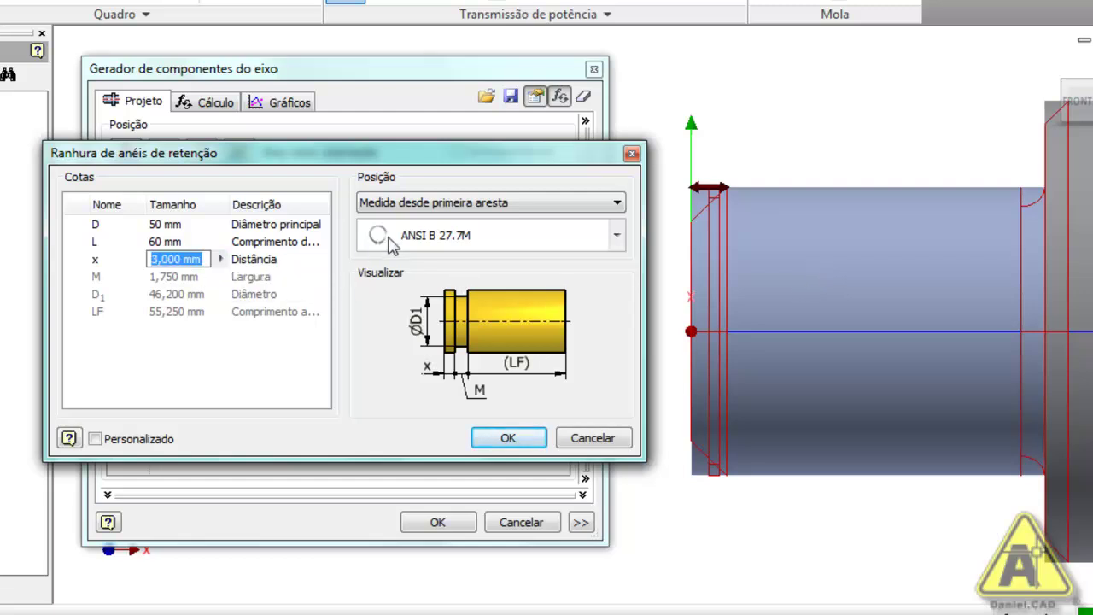
type("20")
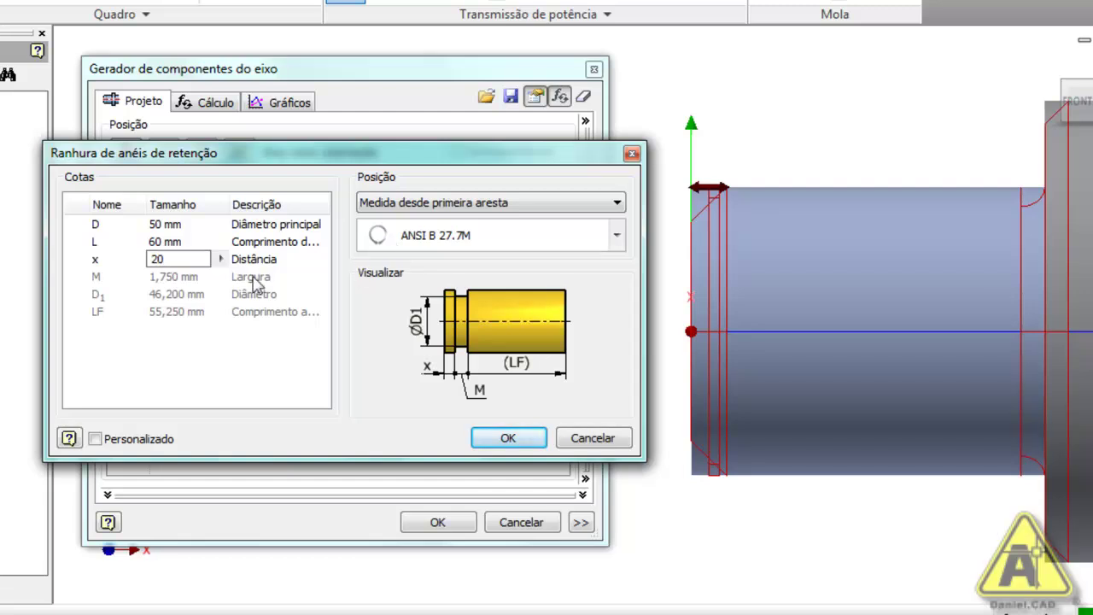
left_click(156, 243)
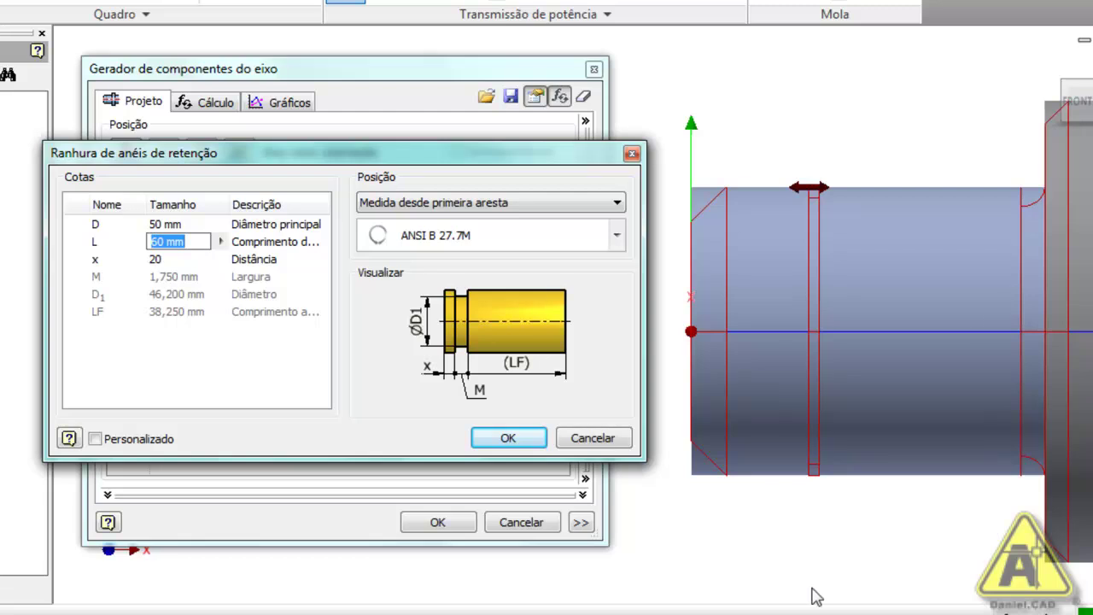
Browse the available retaining ring standards, keep ANSI B 27.7M and accept the groove
left_click(618, 242)
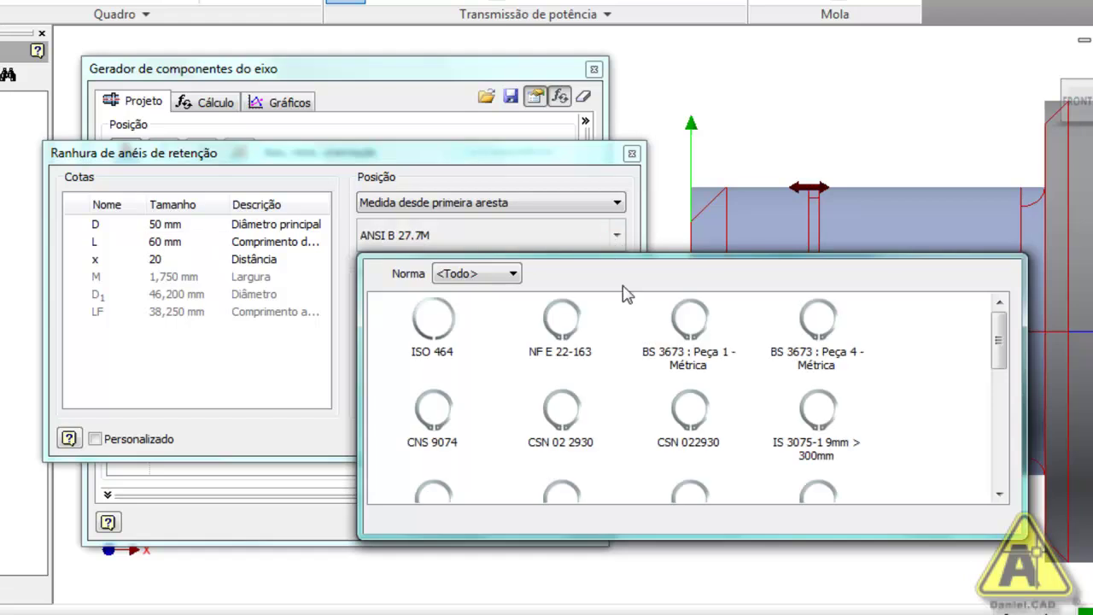
left_click_drag(999, 353, 997, 472)
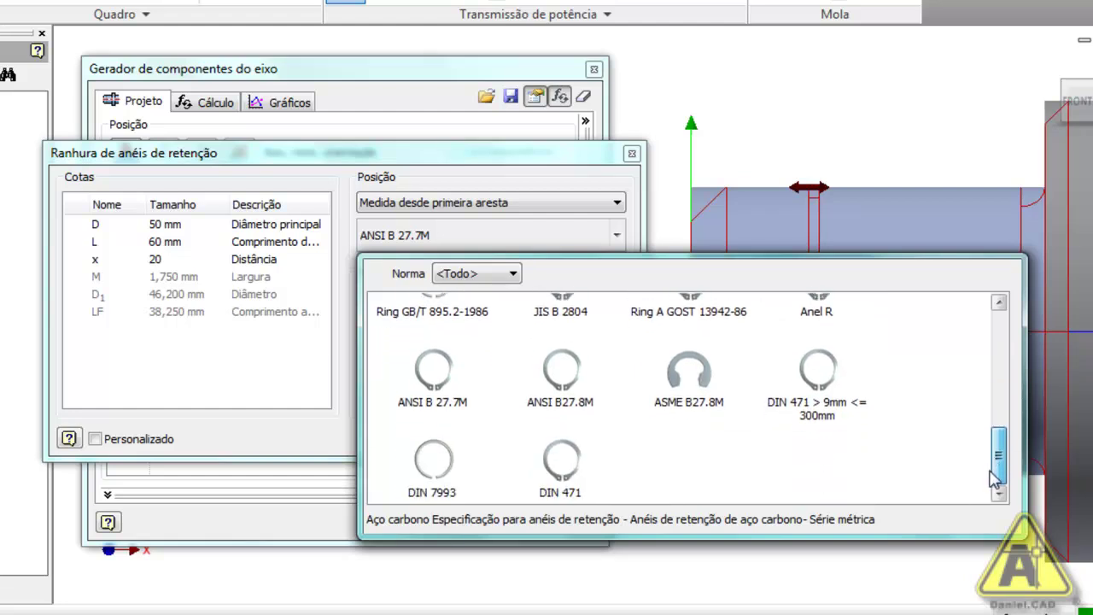
left_click(530, 245)
left_click(506, 438)
scroll(667, 352, "down", 4)
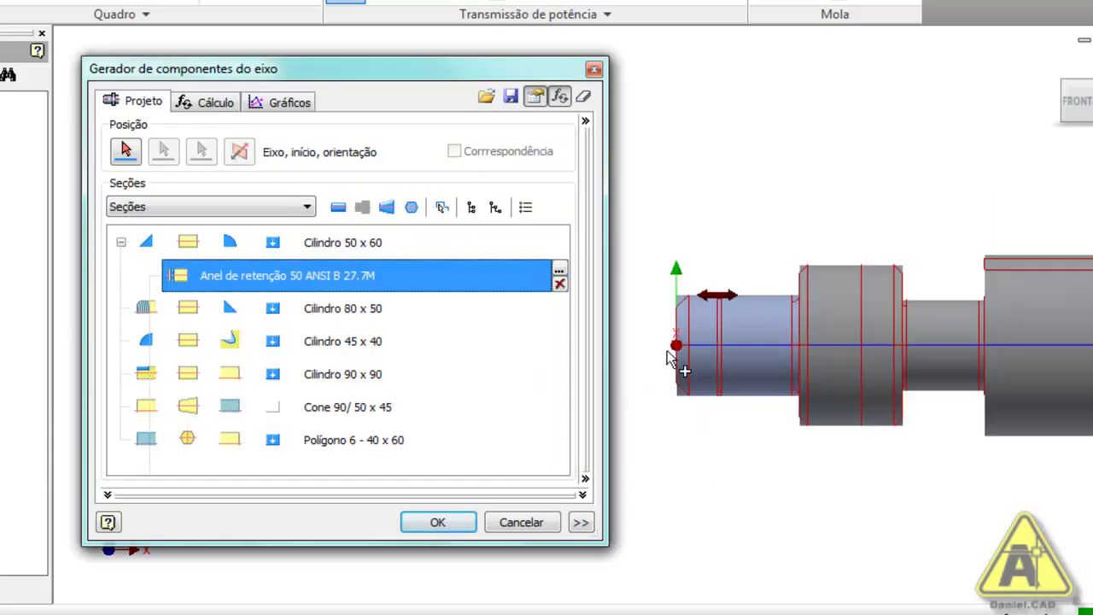
middle_click_drag(997, 429, 673, 446)
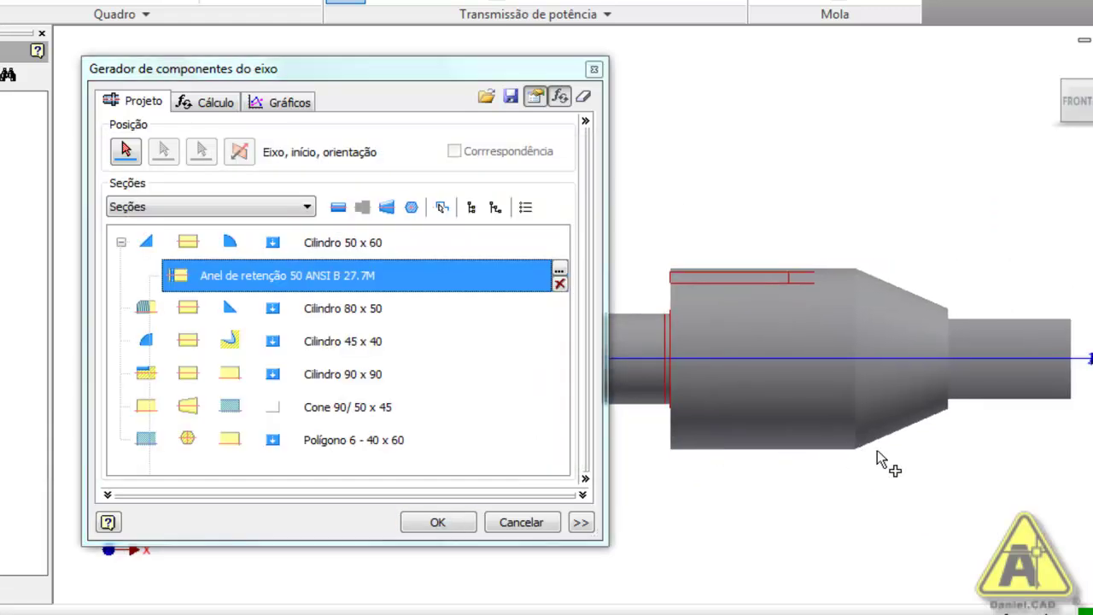
scroll(875, 450, "down", 3)
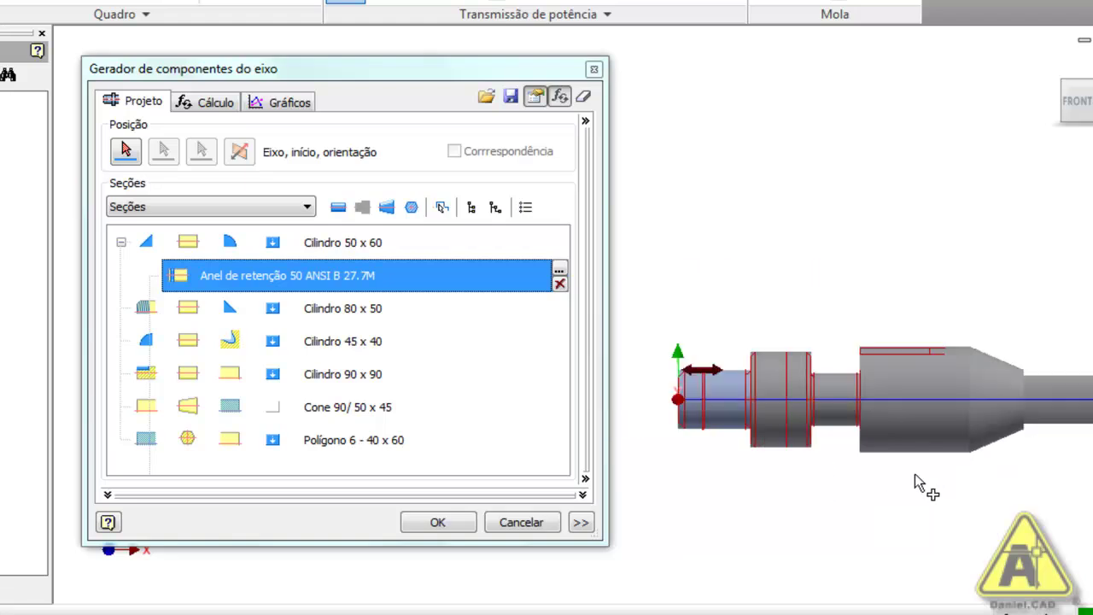
middle_click_drag(932, 433, 896, 399)
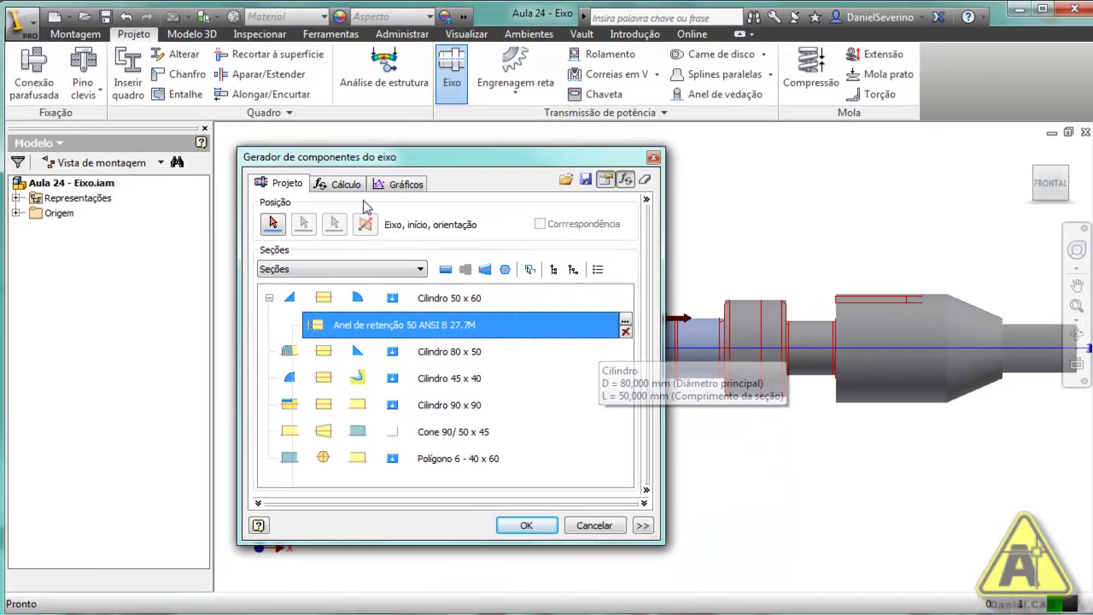
Examine the shaft's calculation settings, loads and supports and its shear force graph, and return to the section design
left_click(345, 184)
left_click_drag(388, 159, 386, 23)
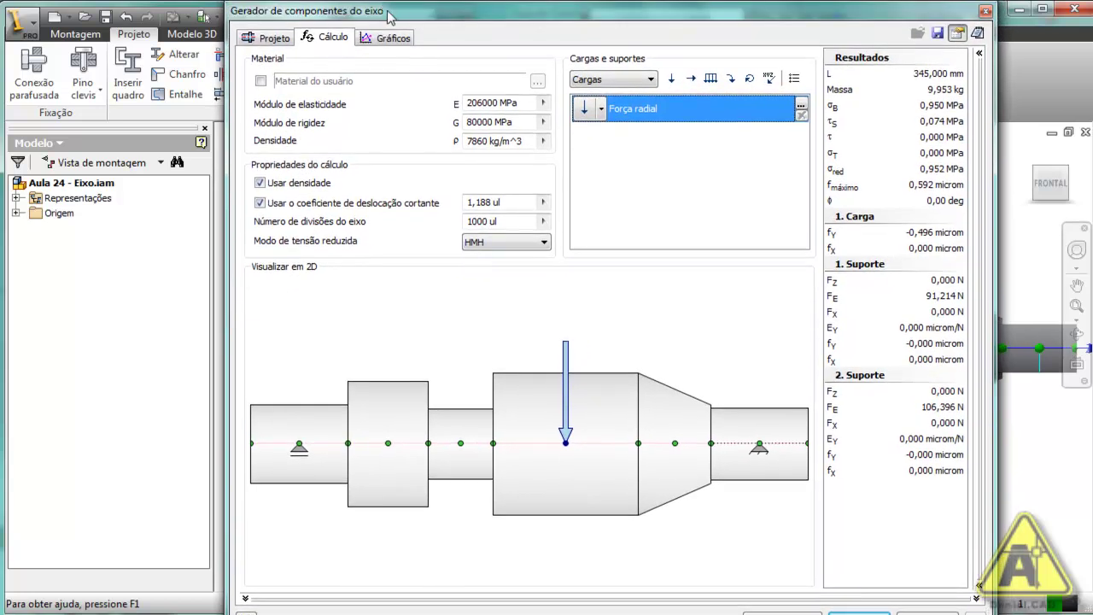
left_click(389, 40)
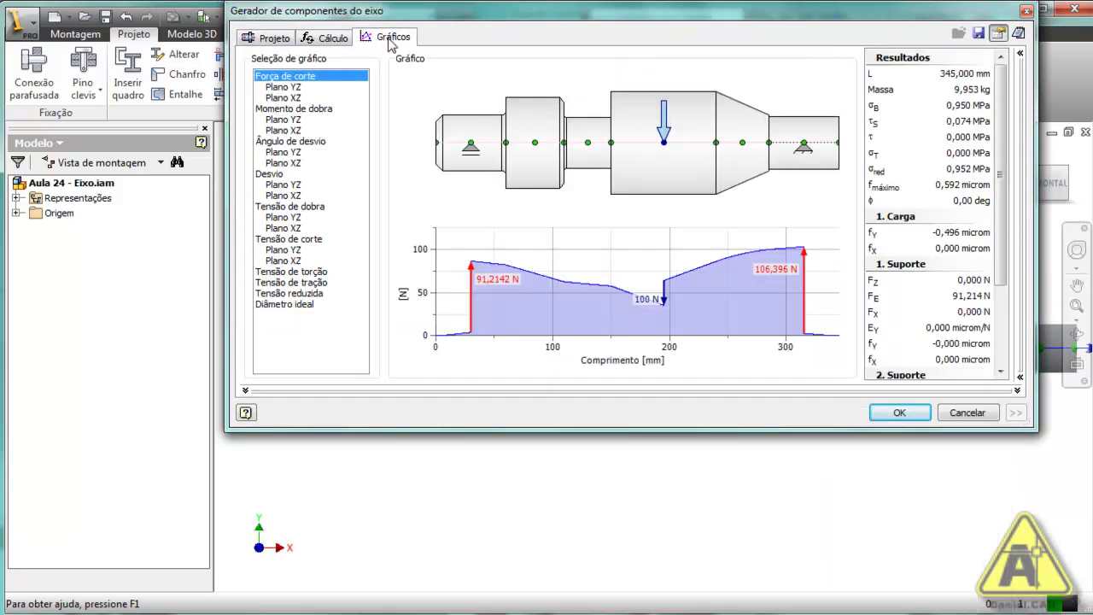
left_click_drag(400, 21, 408, 32)
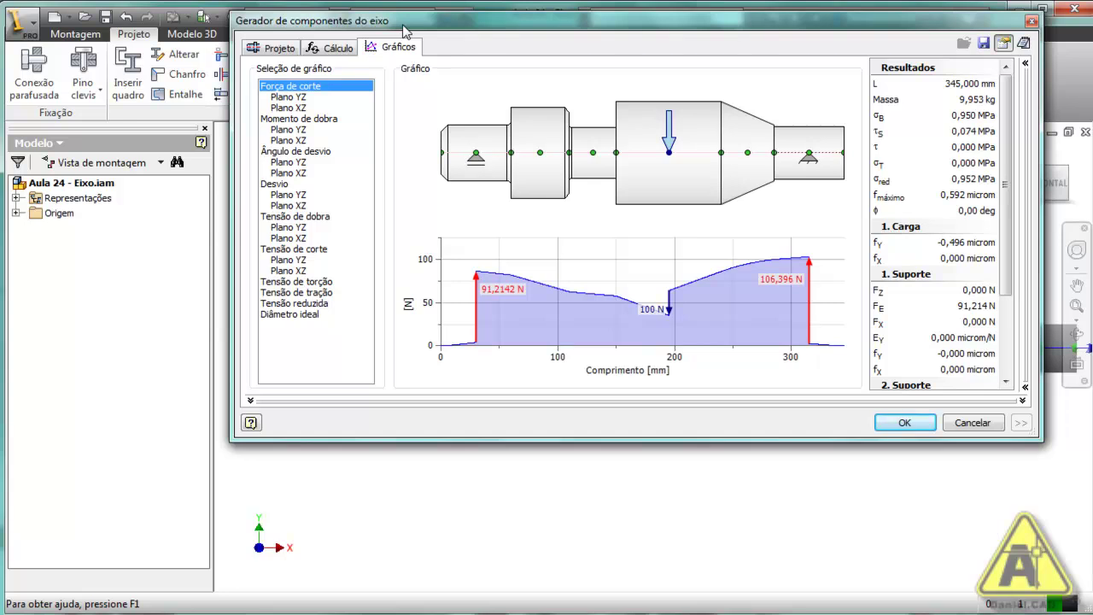
left_click(270, 49)
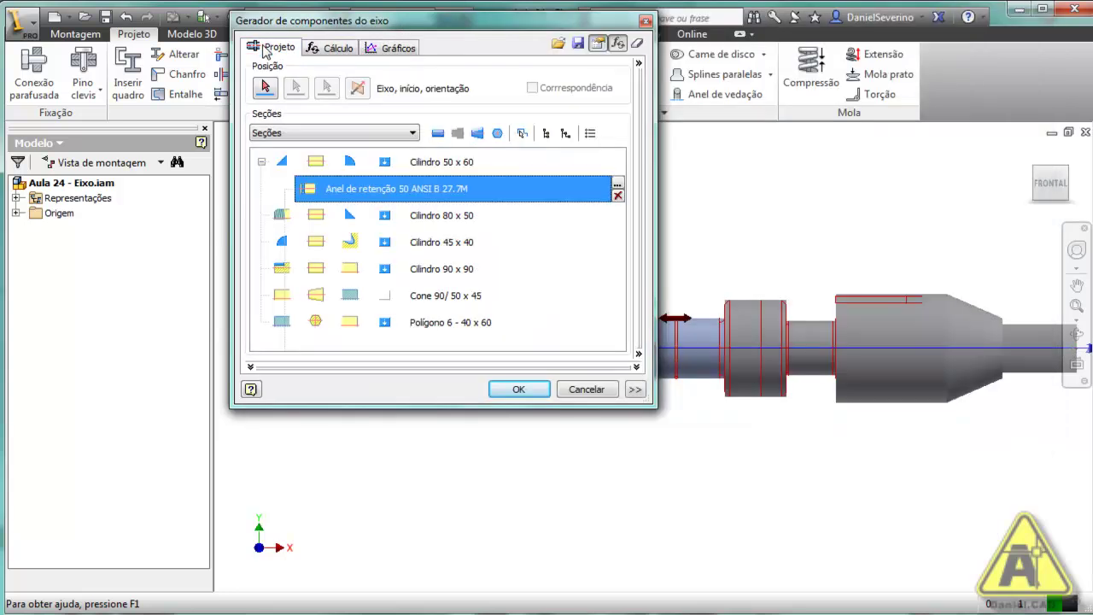
left_click(333, 48)
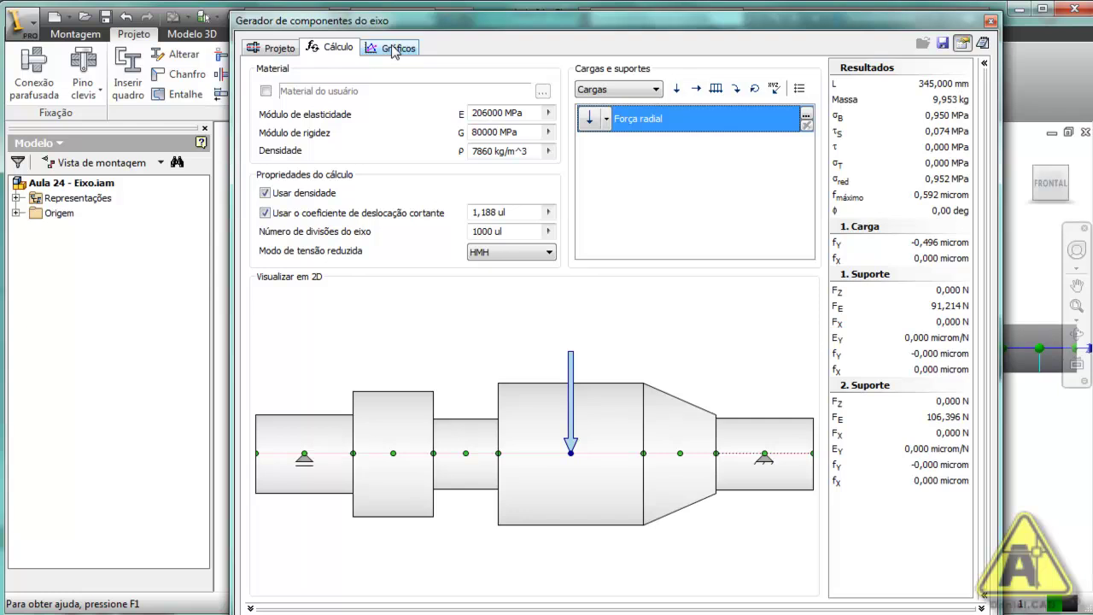
left_click(394, 49)
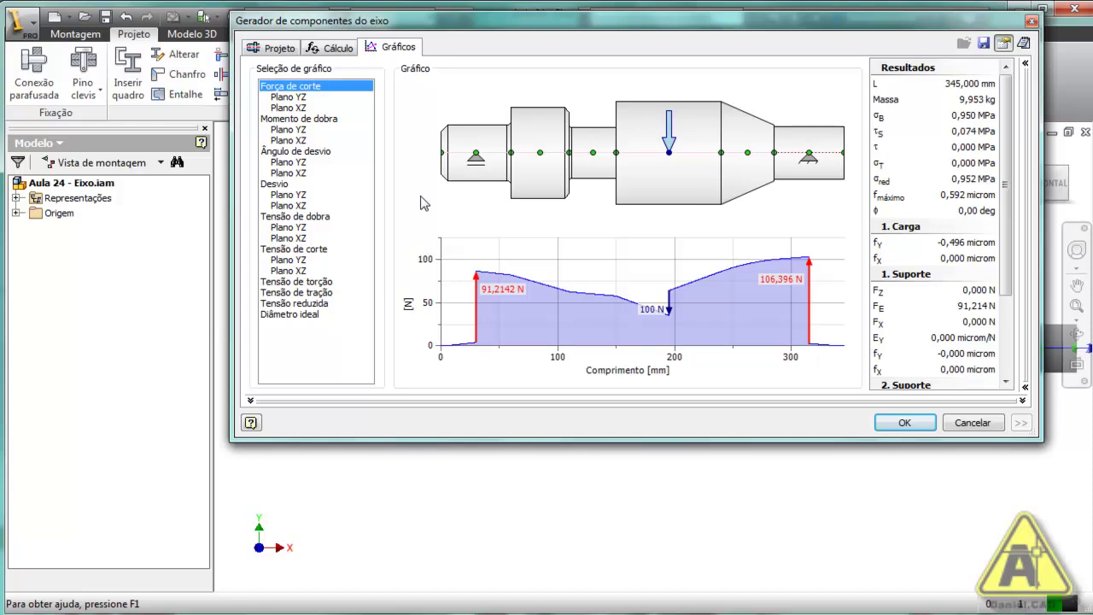
left_click(273, 47)
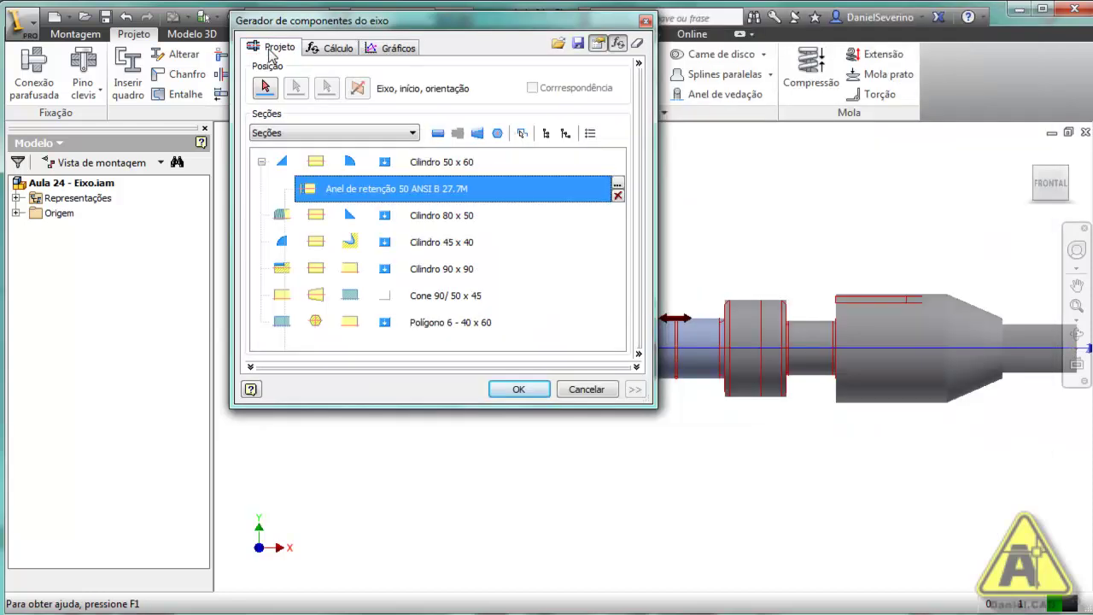
Generate the shaft with the default display and file names, place it in the assembly and inspect it in 3D
left_click_drag(326, 26, 330, 186)
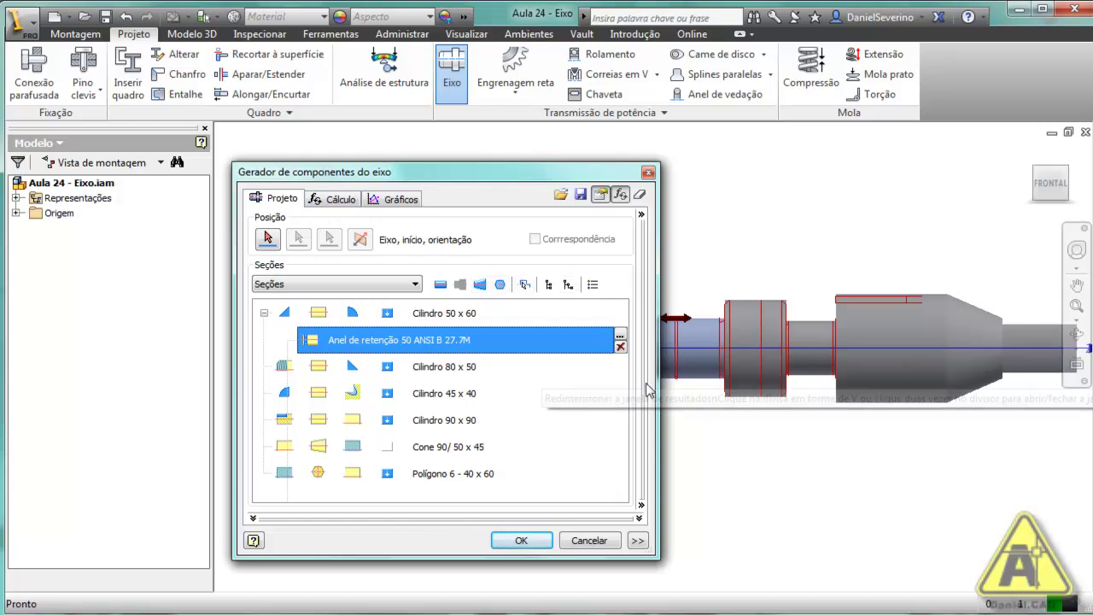
scroll(763, 429, "down", 2)
middle_click_drag(778, 455, 792, 436)
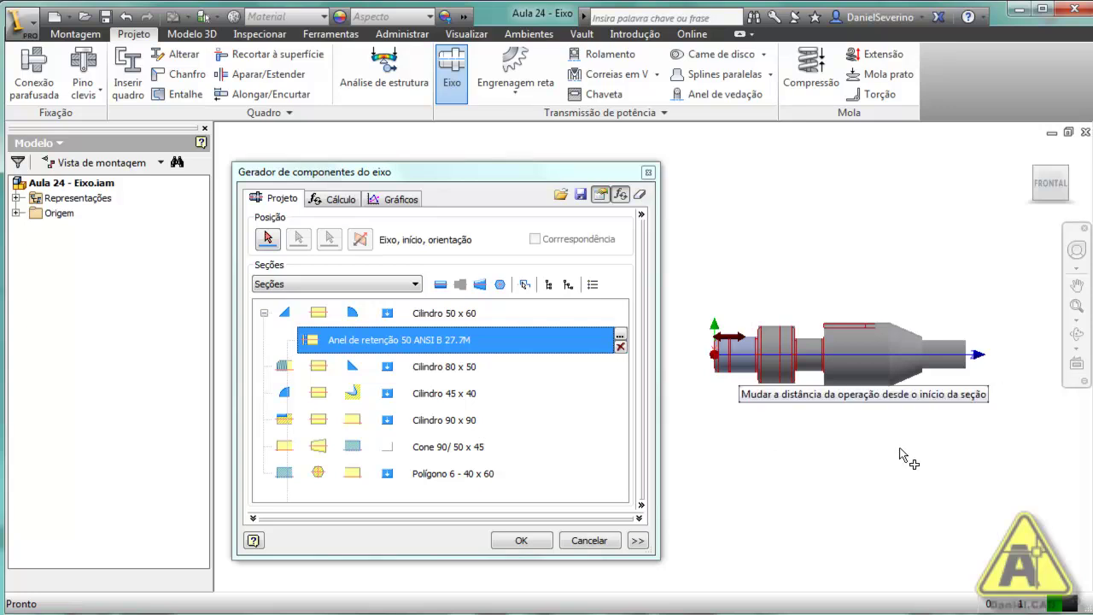
left_click(531, 542)
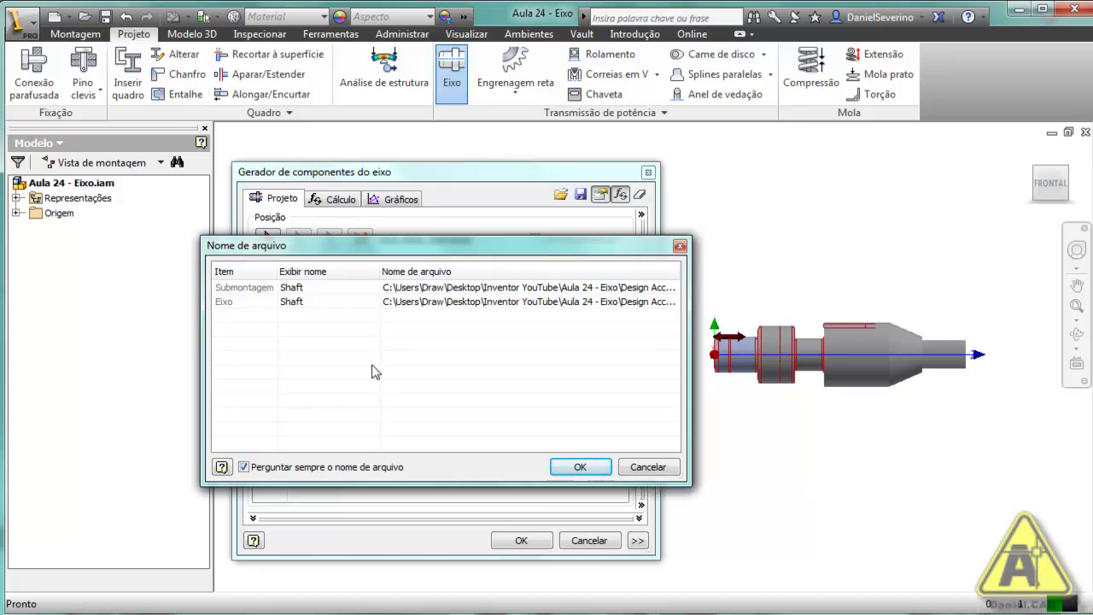
left_click(564, 467)
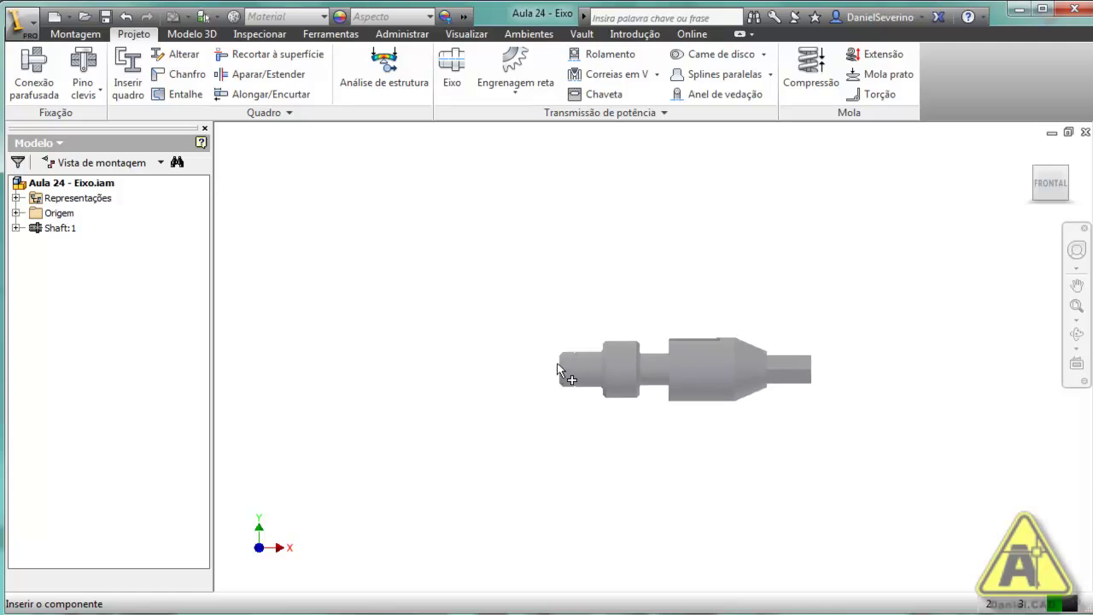
left_click(519, 383)
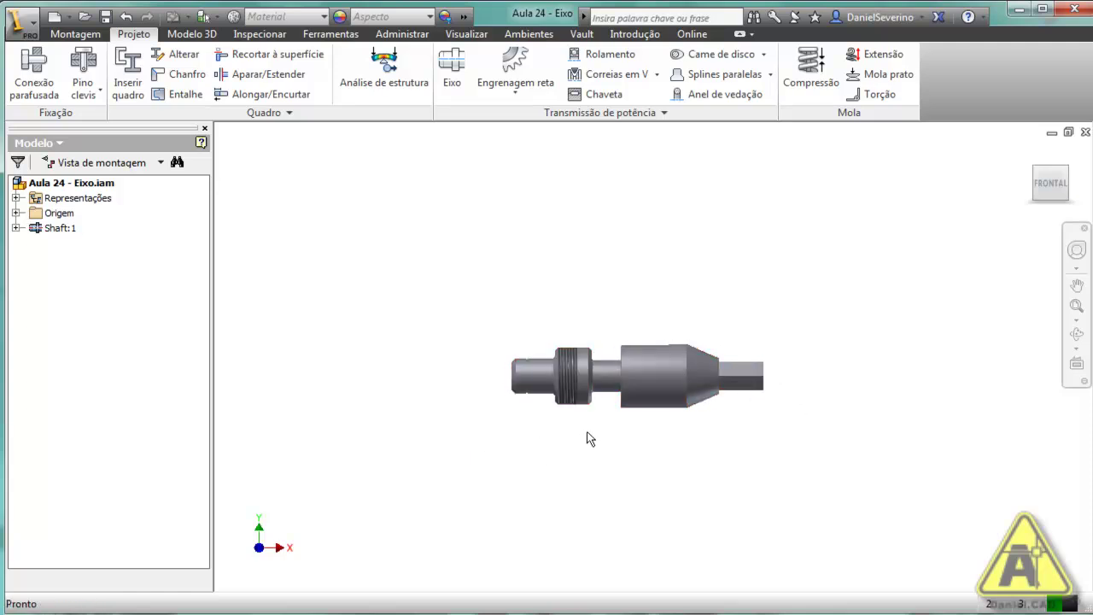
scroll(588, 434, "down", 5)
middle_click_drag(588, 435, 569, 421)
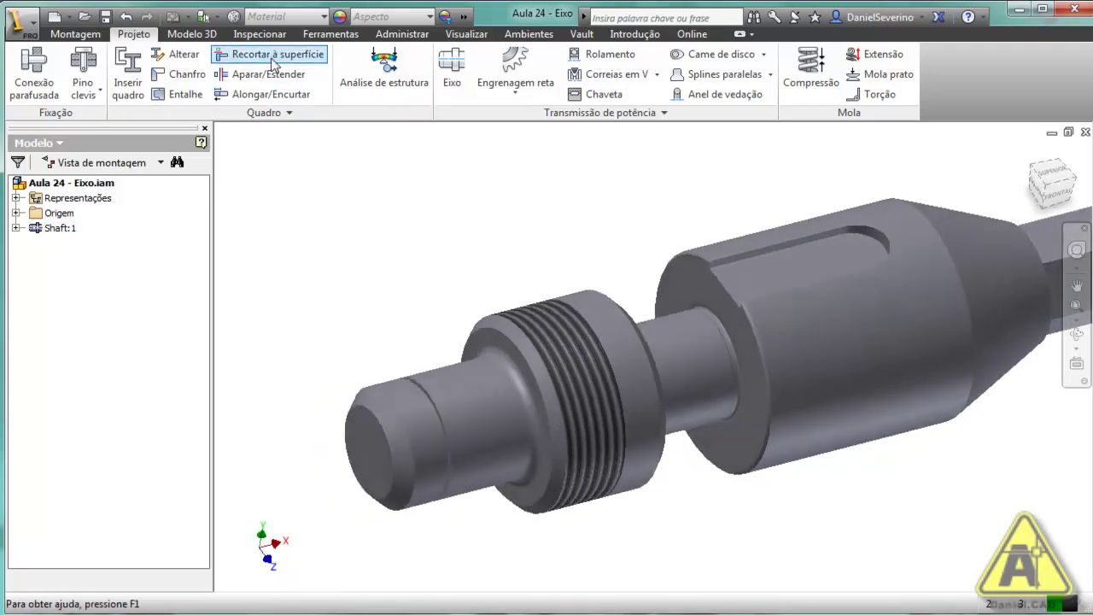
Set the visual style to shaded with visible edges (Sombreado com arestas)
left_click(466, 34)
left_click(243, 72)
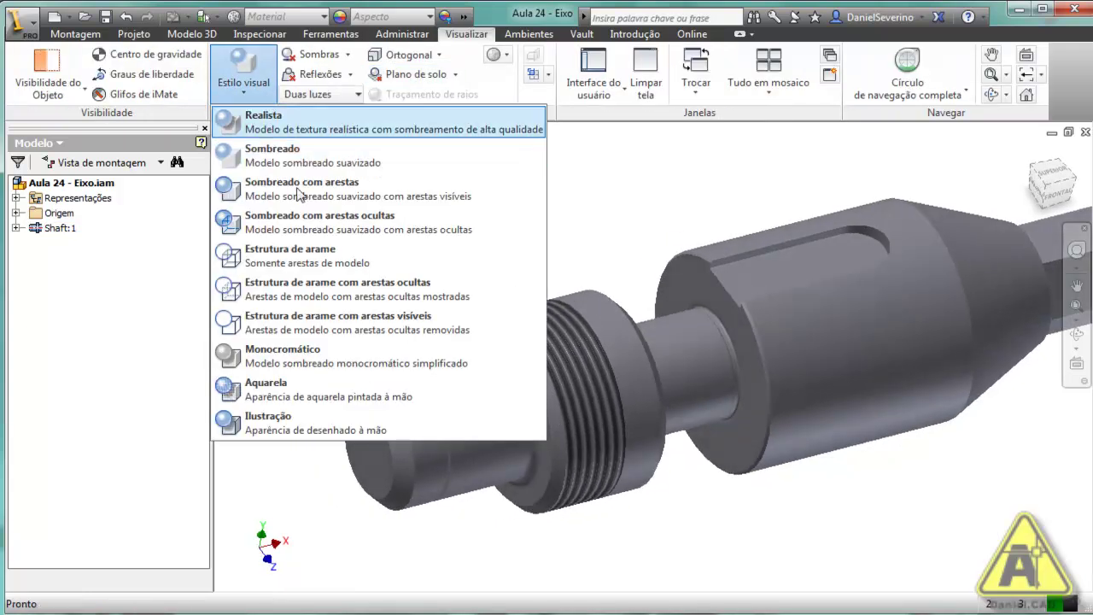
left_click(307, 198)
Examine the shaft's threads, grooves, keyway and hexagonal end from several sides and return to the home view
scroll(354, 214, "down", 5)
scroll(551, 297, "up", 5)
middle_click_drag(552, 297, 669, 390)
scroll(609, 365, "down", 1)
scroll(674, 391, "down", 3)
scroll(463, 396, "up", 3)
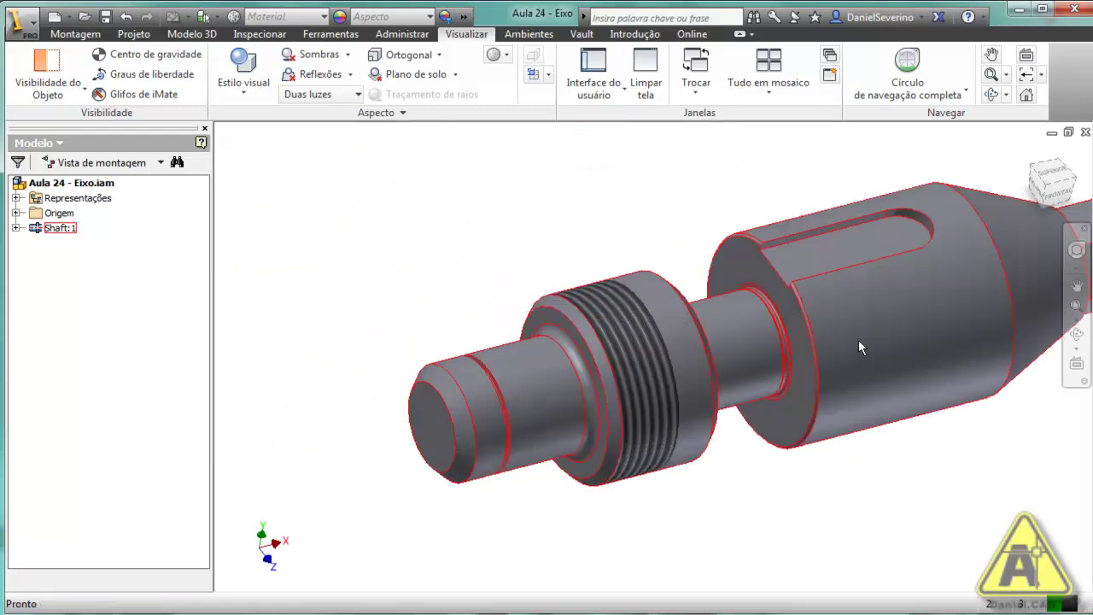
middle_click_drag(846, 399, 961, 383, "shift")
middle_click_drag(791, 385, 587, 406)
middle_click_drag(757, 297, 673, 387)
scroll(764, 381, "down", 3)
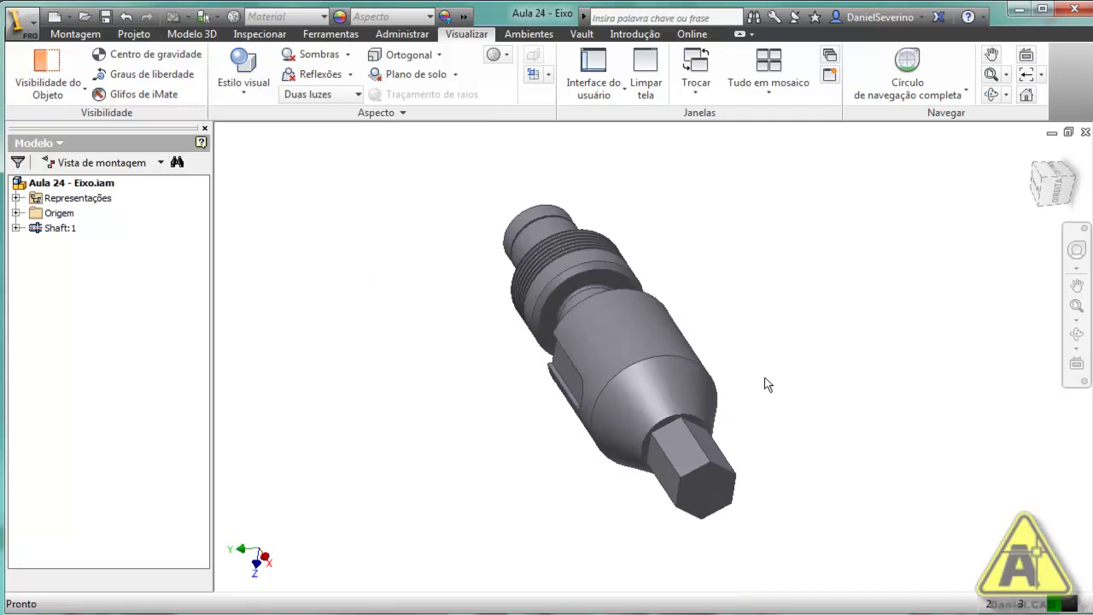
scroll(764, 382, "up", 3)
scroll(485, 264, "down", 3)
middle_click_drag(446, 351, 615, 370, "shift")
key("F6")
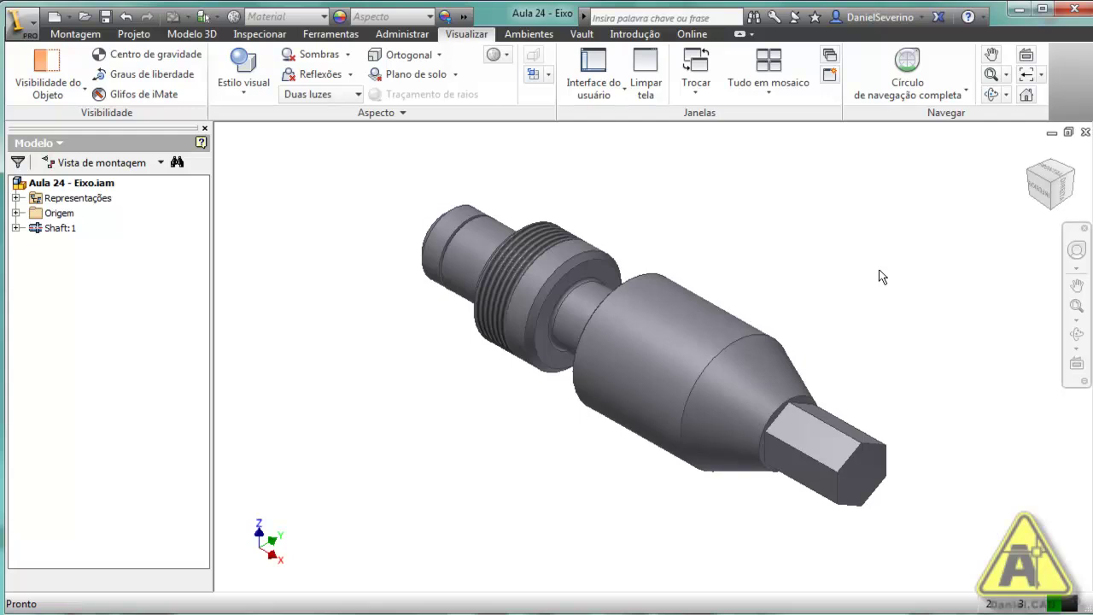
Open the shaft subassembly and its part for in-place editing, examine the part's feature list, and return to the assembly
double_click(38, 231)
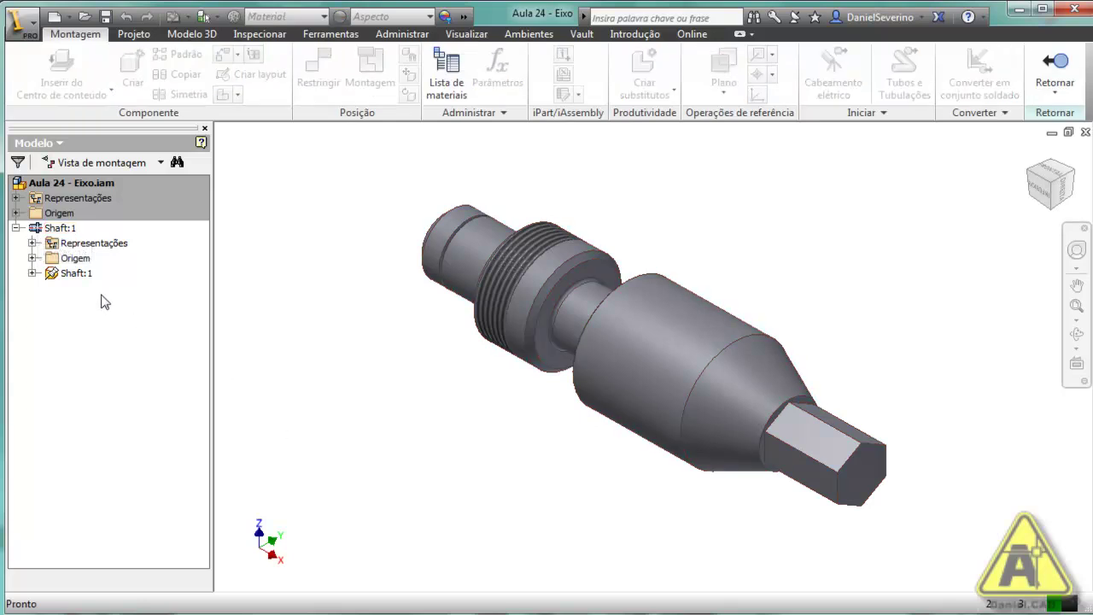
double_click(50, 271)
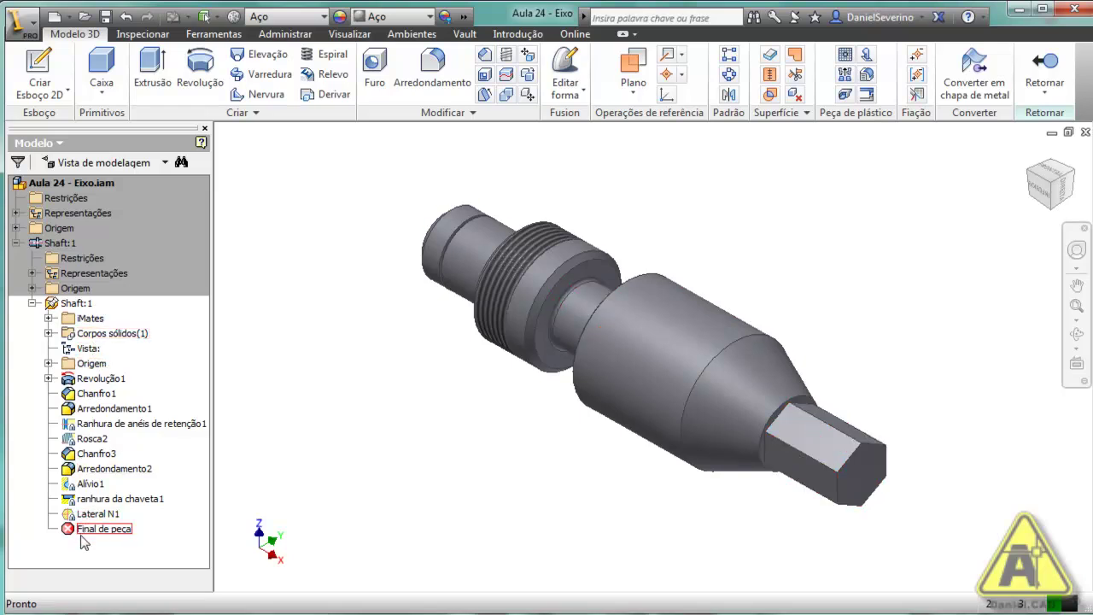
left_click(1023, 67)
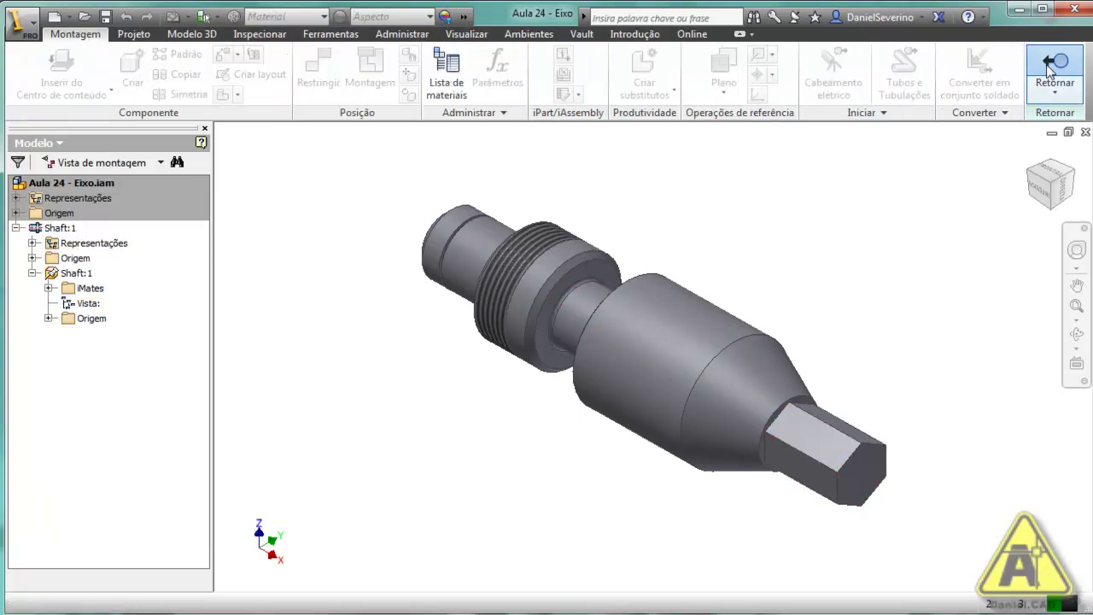
Reopen the shaft for editing with the Design Accelerator, review its list of sections and accept the design
left_click(34, 229)
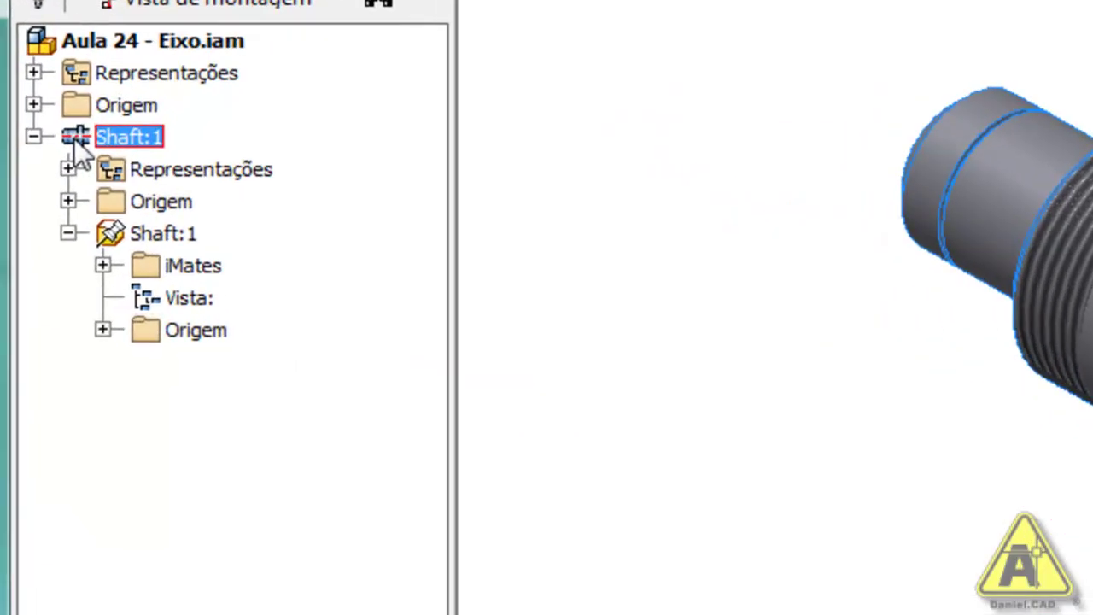
right_click(74, 139)
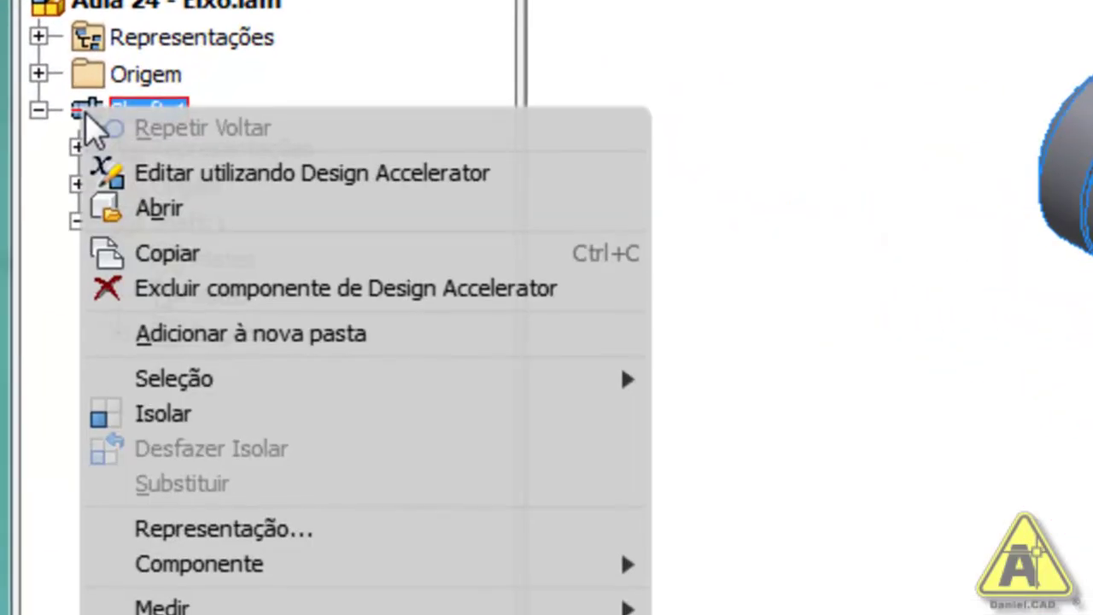
left_click(357, 184)
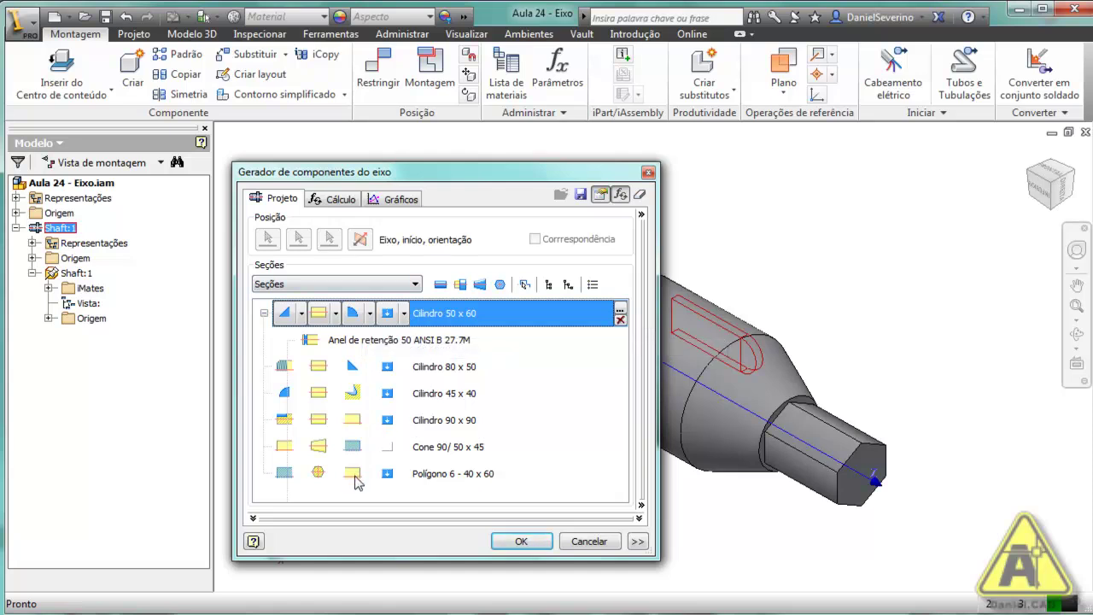
left_click(506, 545)
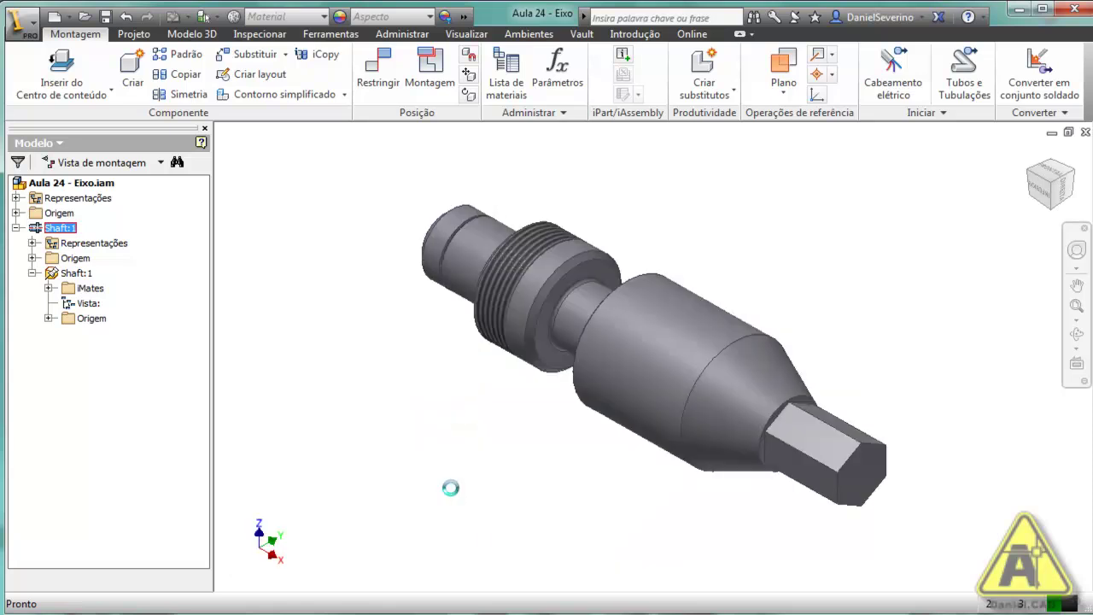